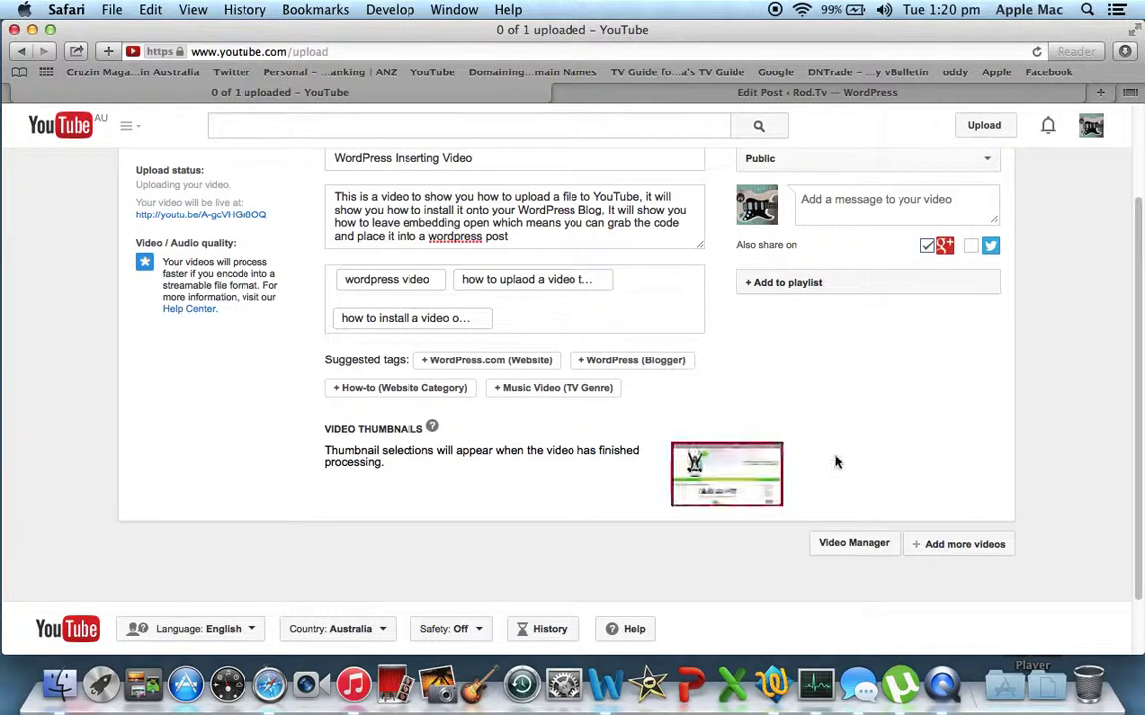
Examine the uploading video's advanced settings, checking the Allow embedding option under Distribution options
left_click_drag(1138, 372, 1132, 255)
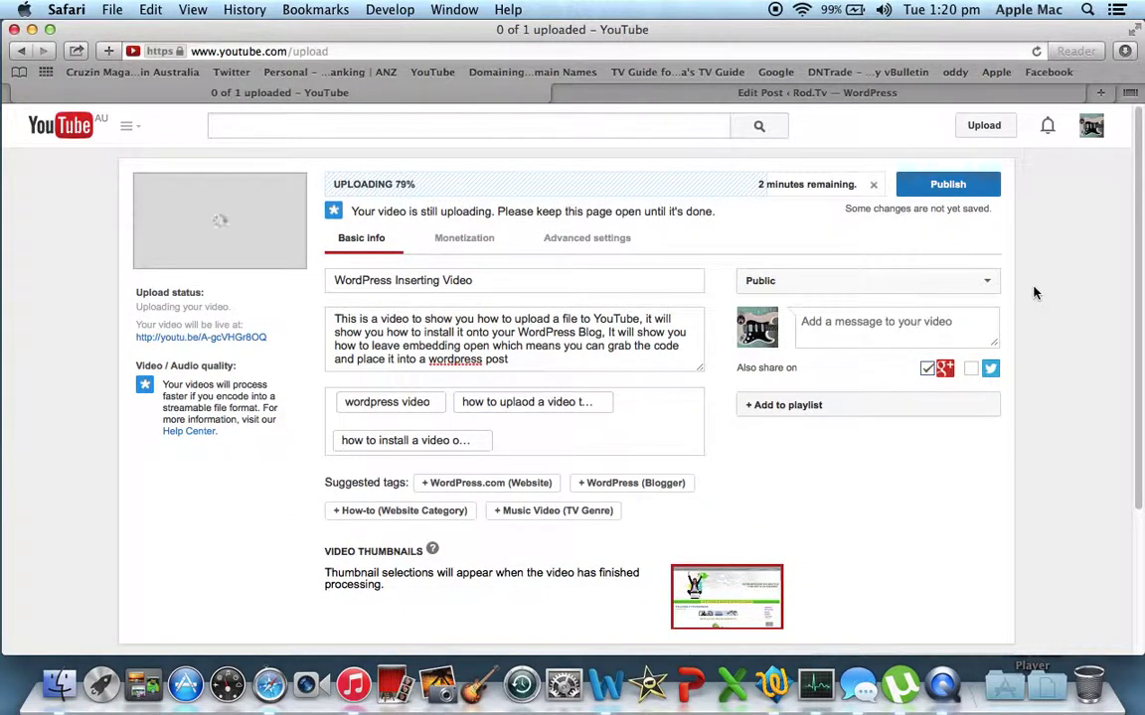
left_click(584, 243)
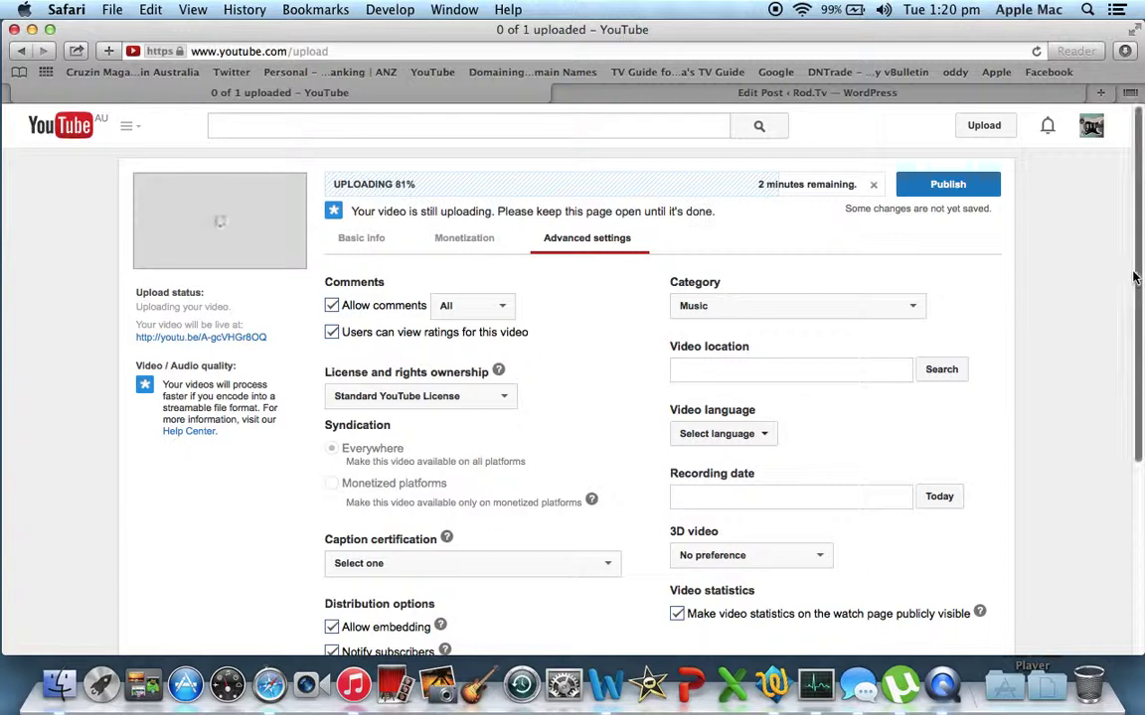
left_click_drag(1135, 306, 1132, 388)
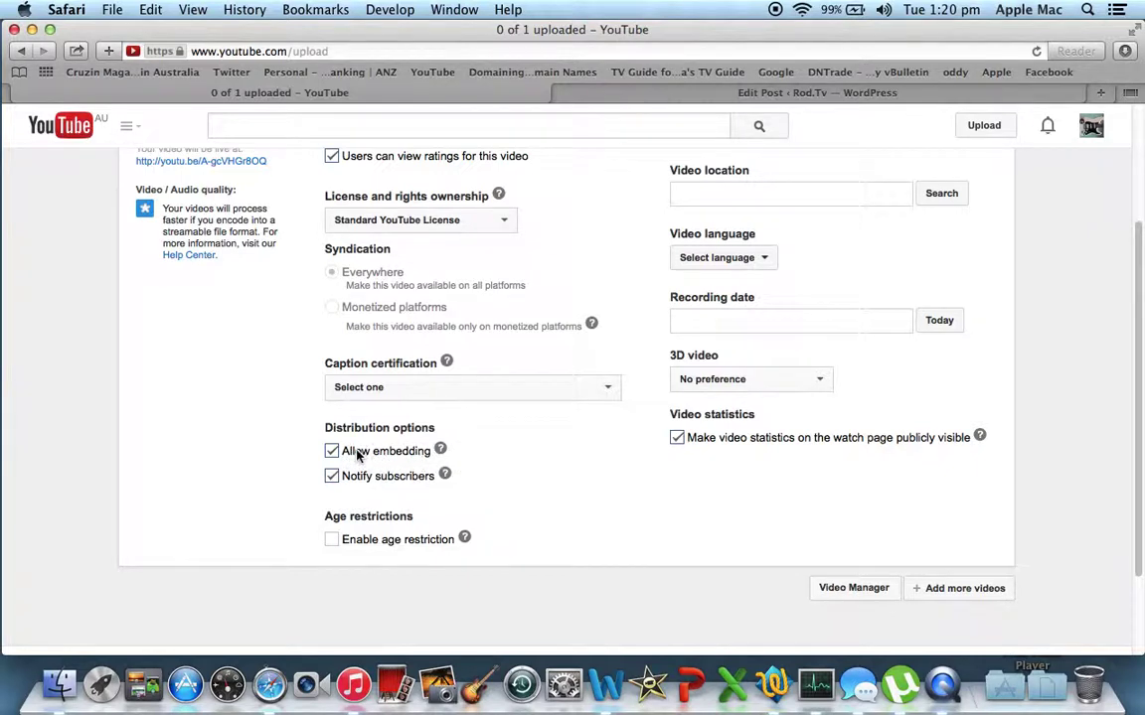
Load YouTube in a new browser tab and open the recommended video "How to Pinstripe a Car"
left_click(1099, 95)
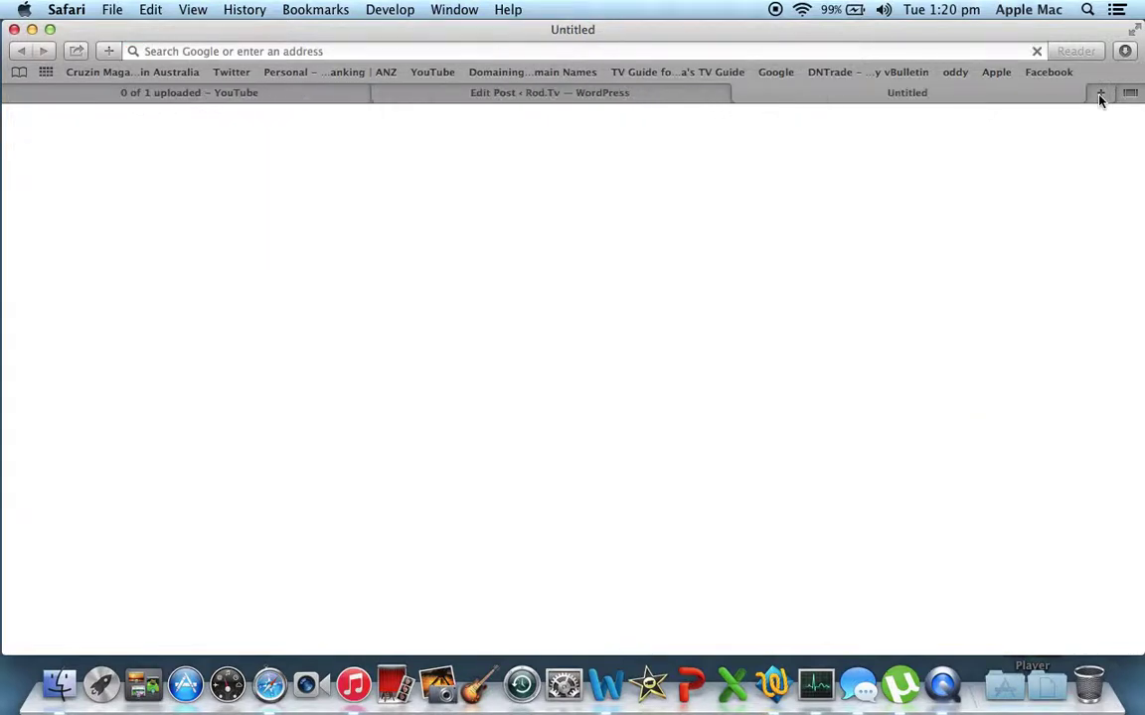
left_click(435, 71)
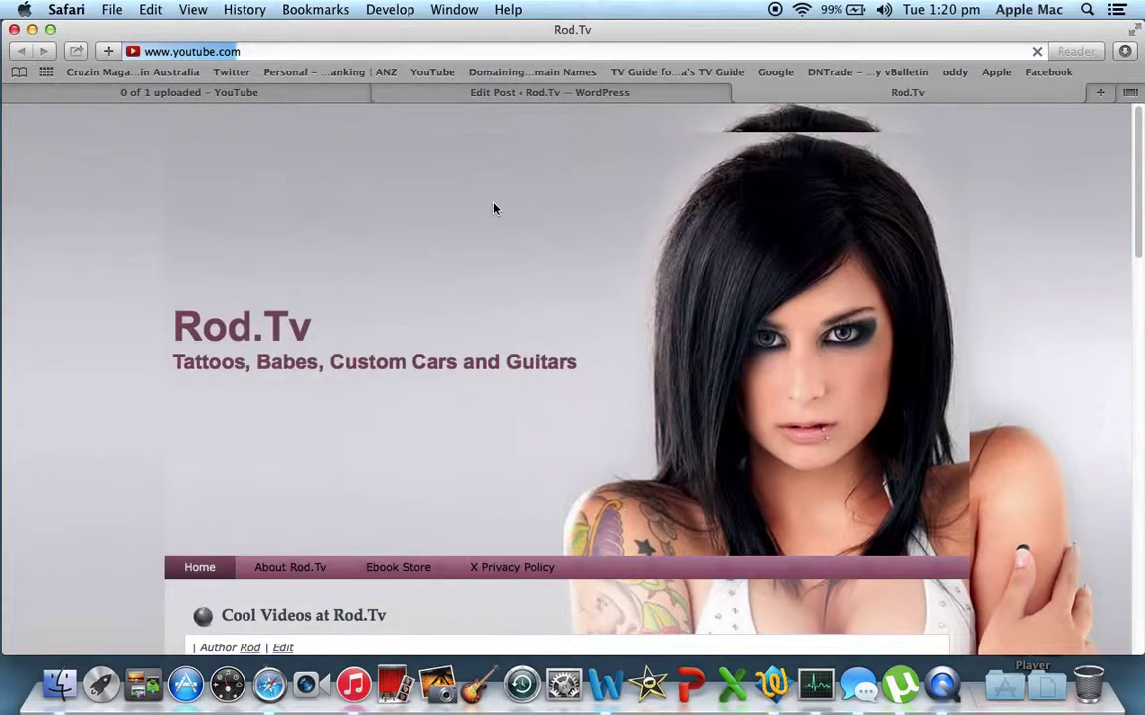
key("Return")
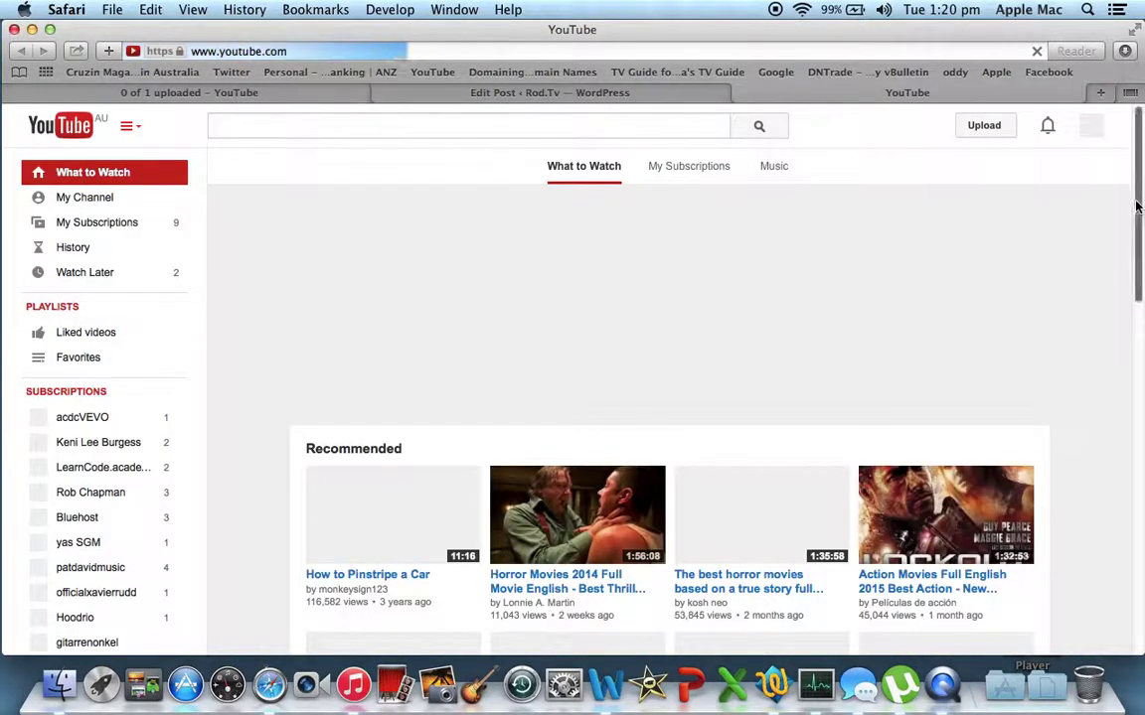
left_click_drag(1139, 209, 1137, 290)
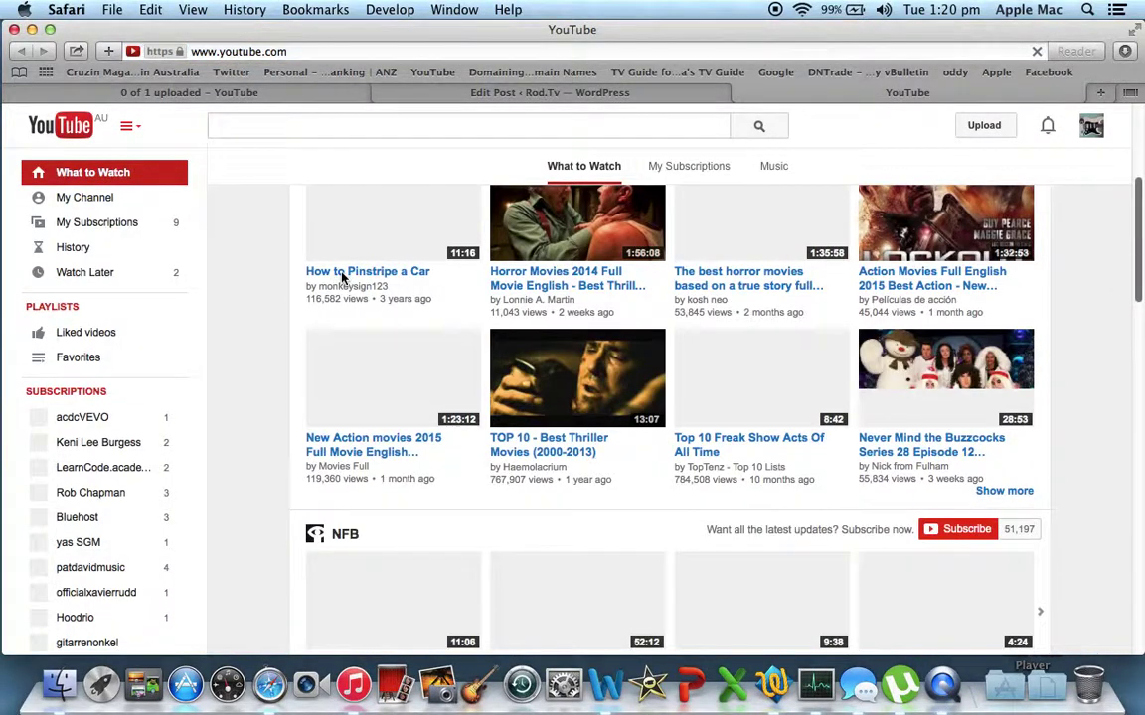
left_click(365, 273)
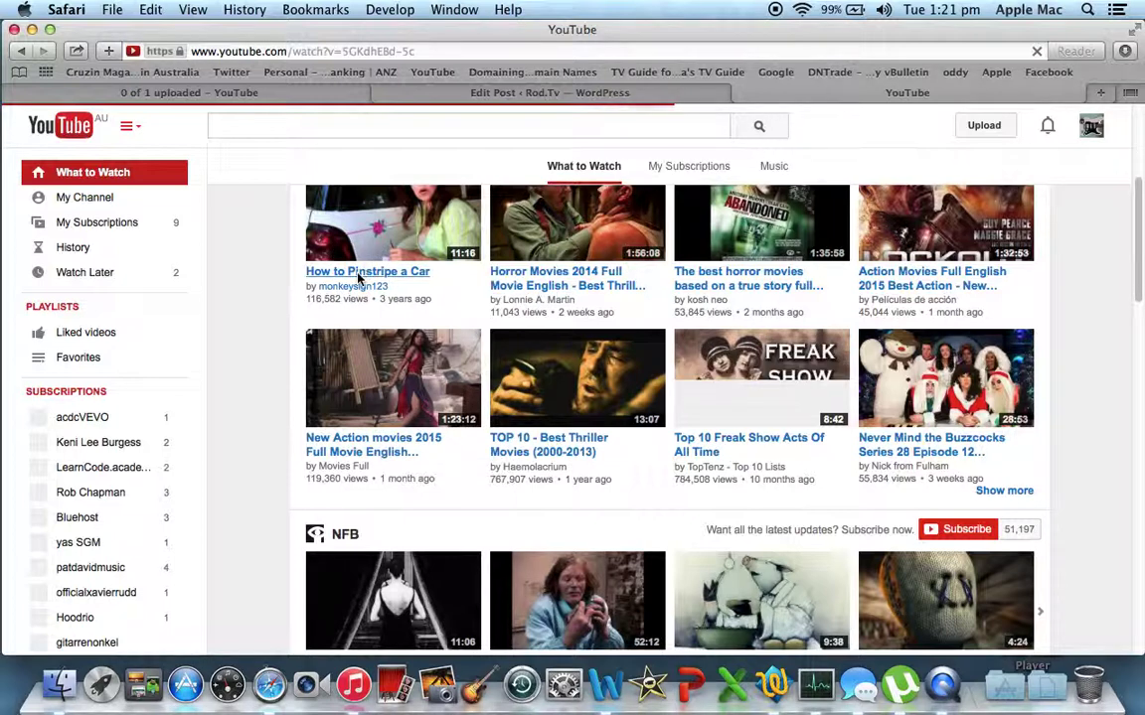
left_click(371, 230)
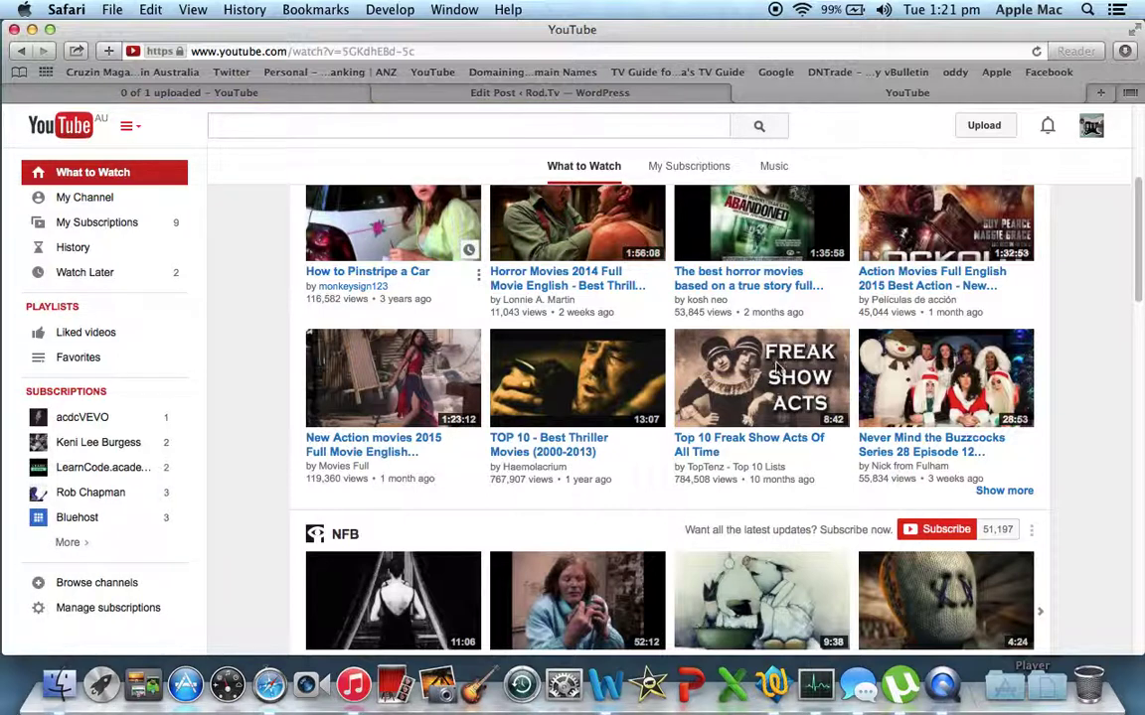
left_click(343, 266)
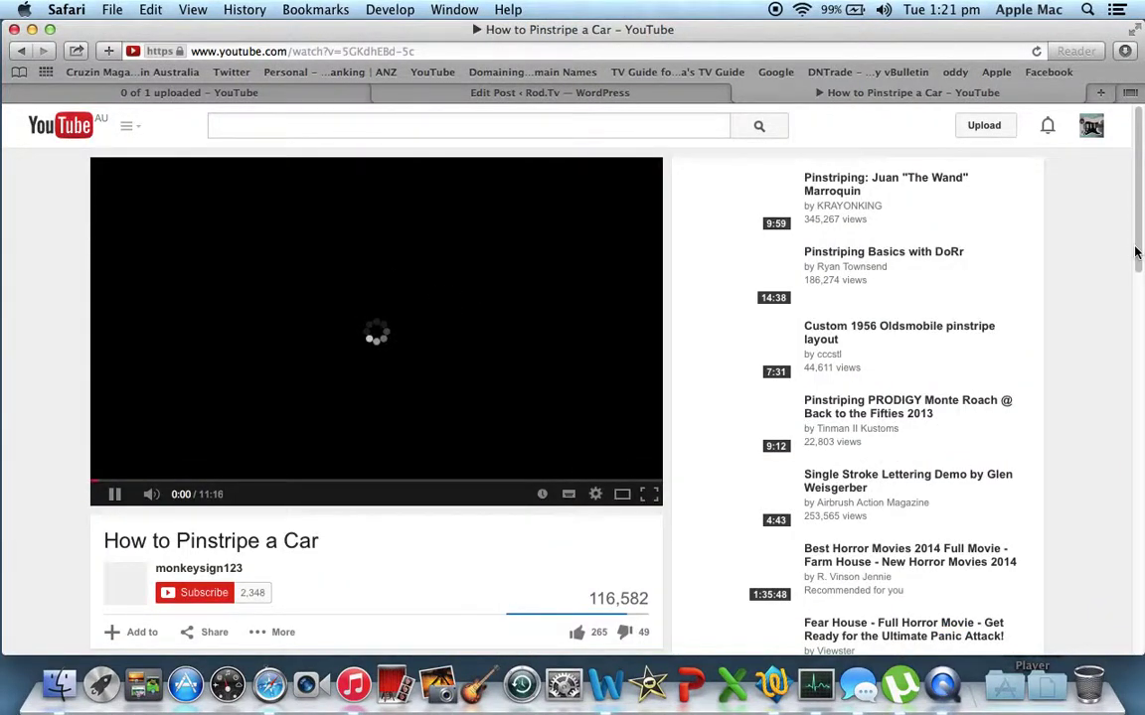
Pause the pinstriping video, display its embed code in the sharing options and copy the code
scroll(1136, 223, "down", 1)
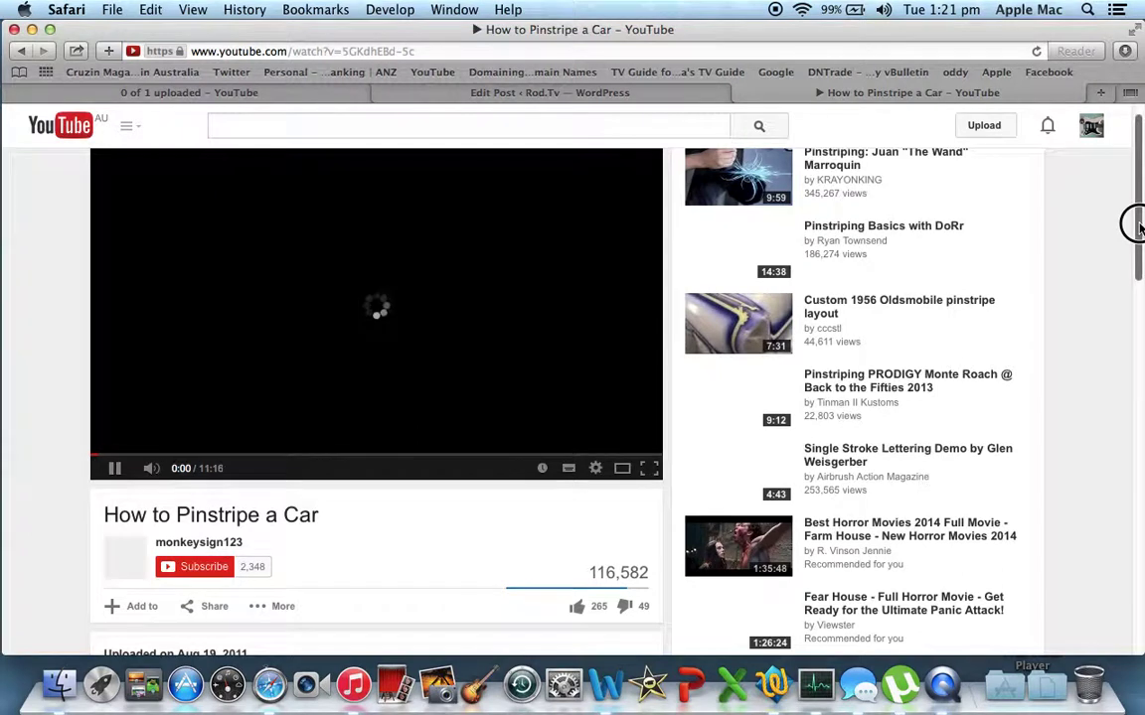
left_click(114, 465)
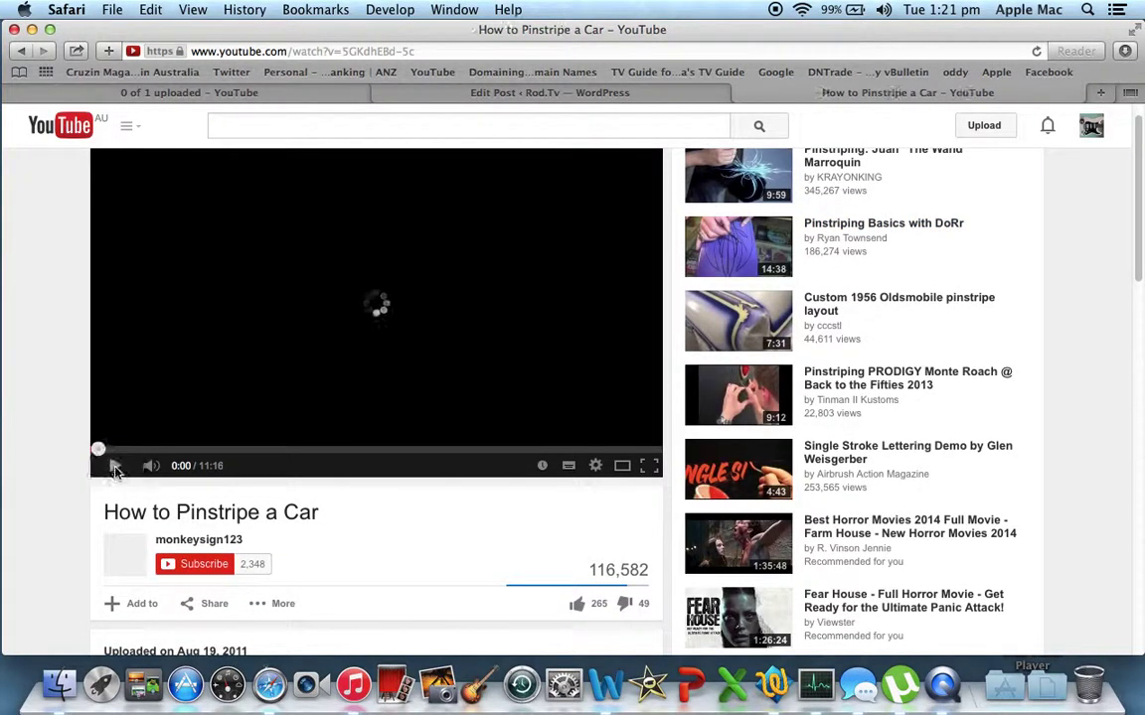
left_click_drag(1138, 248, 1136, 318)
left_click(211, 429)
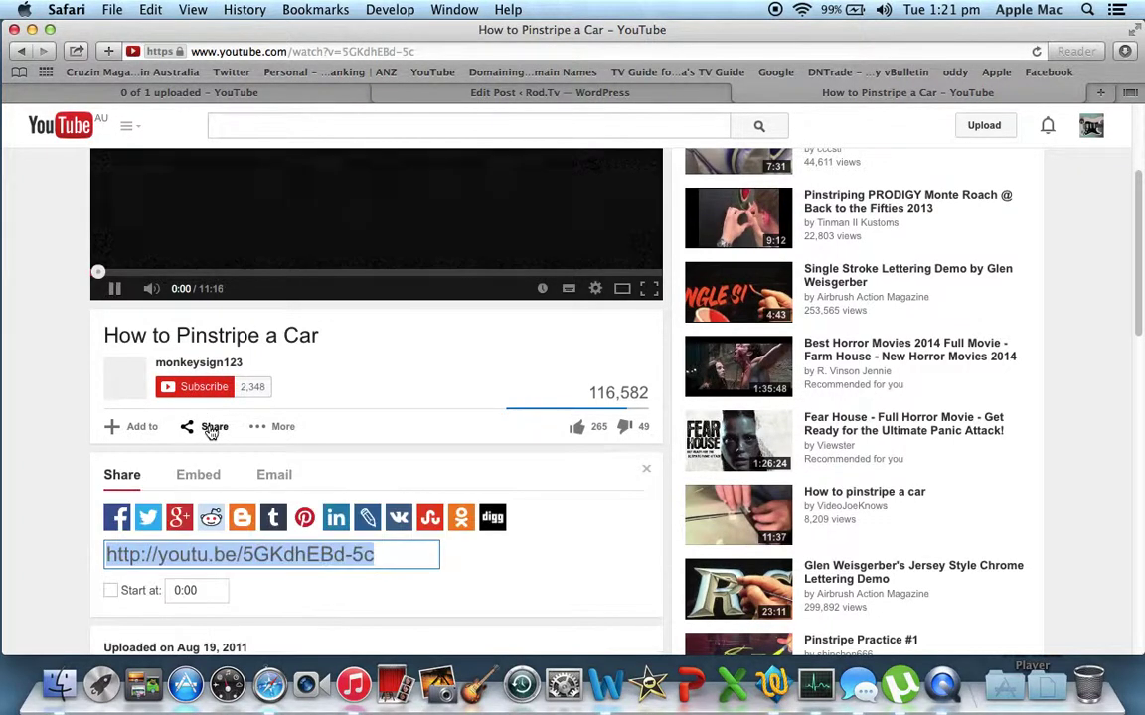
left_click(196, 477)
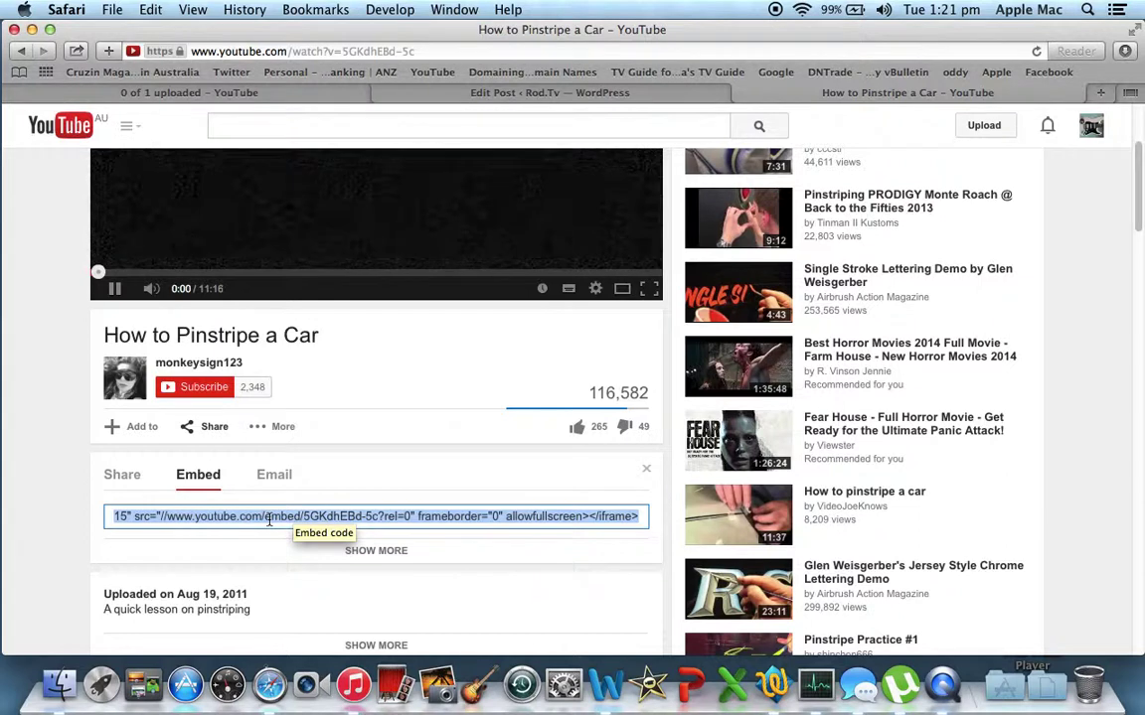
key("super+c")
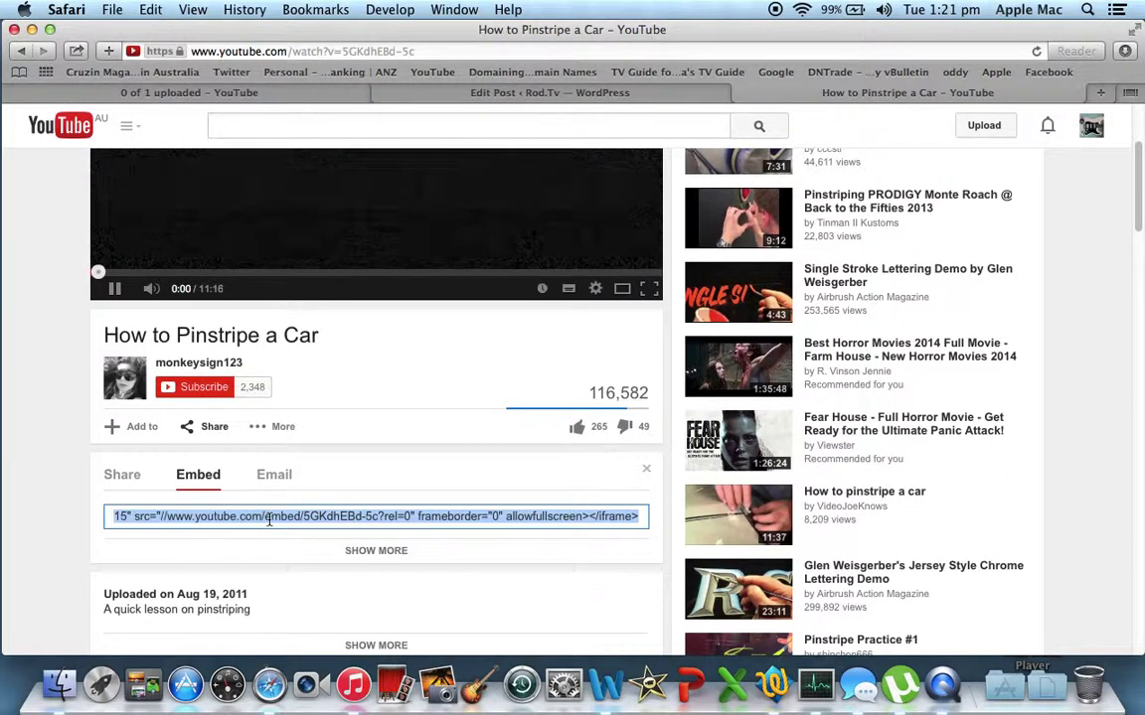
Switch to the WordPress post being edited and paste the copied embed code into its empty text content
left_click(567, 95)
left_click(217, 394)
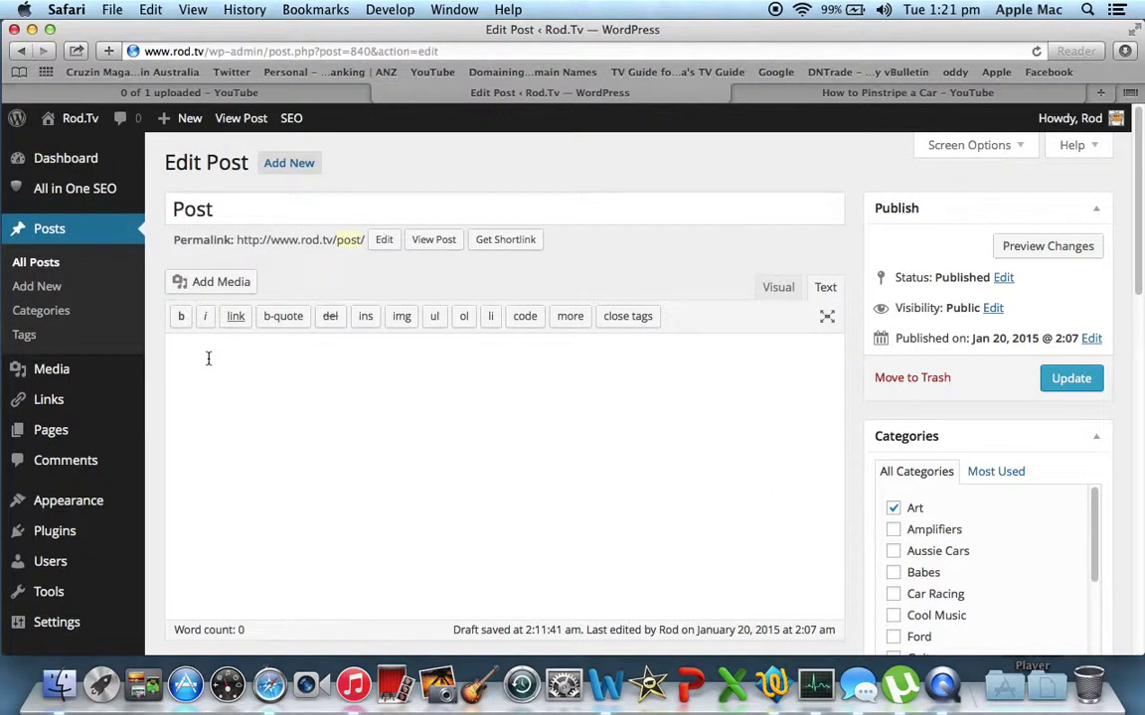
key("super+v")
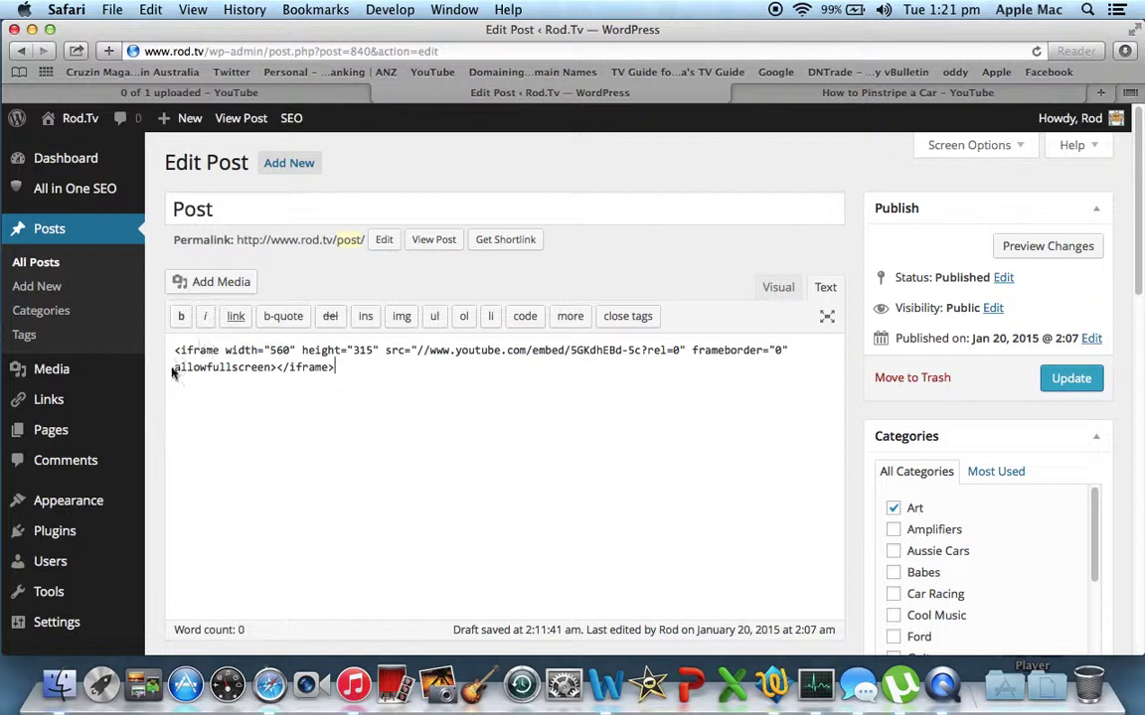
Set the embedded video's width to 540 and its height to 420 in the iframe code
left_click(282, 350)
key("BackSpace")
type("4")
left_click(374, 349)
key("BackSpace")
key("BackSpace")
key("BackSpace")
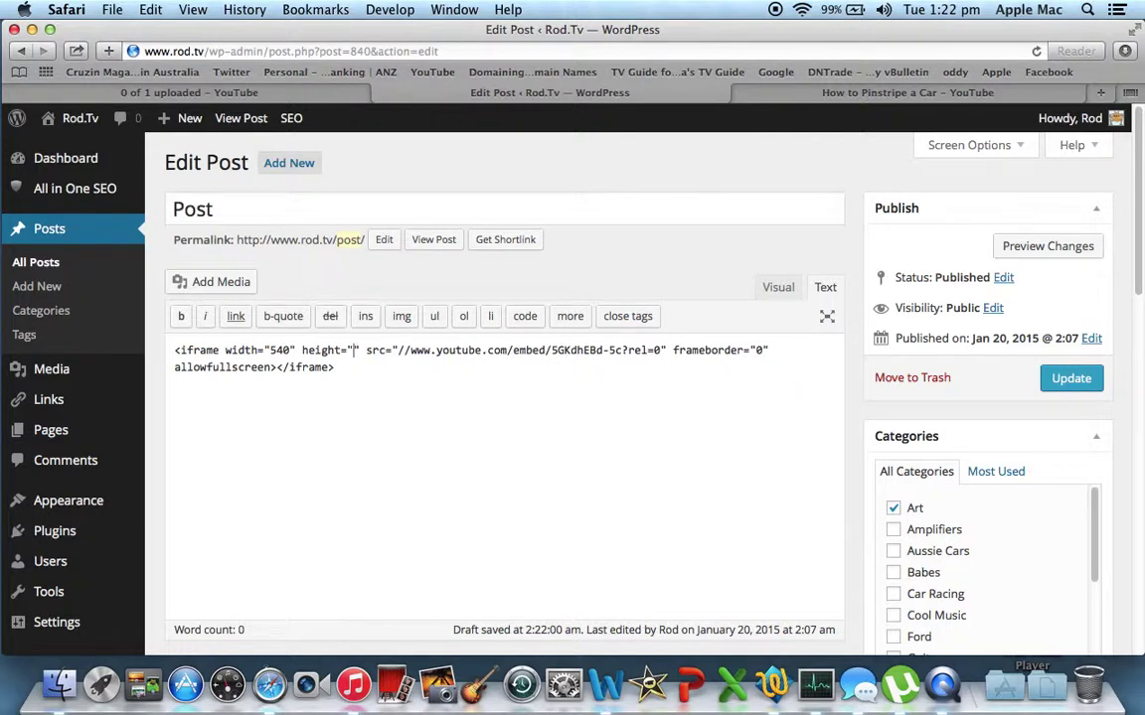
type("420")
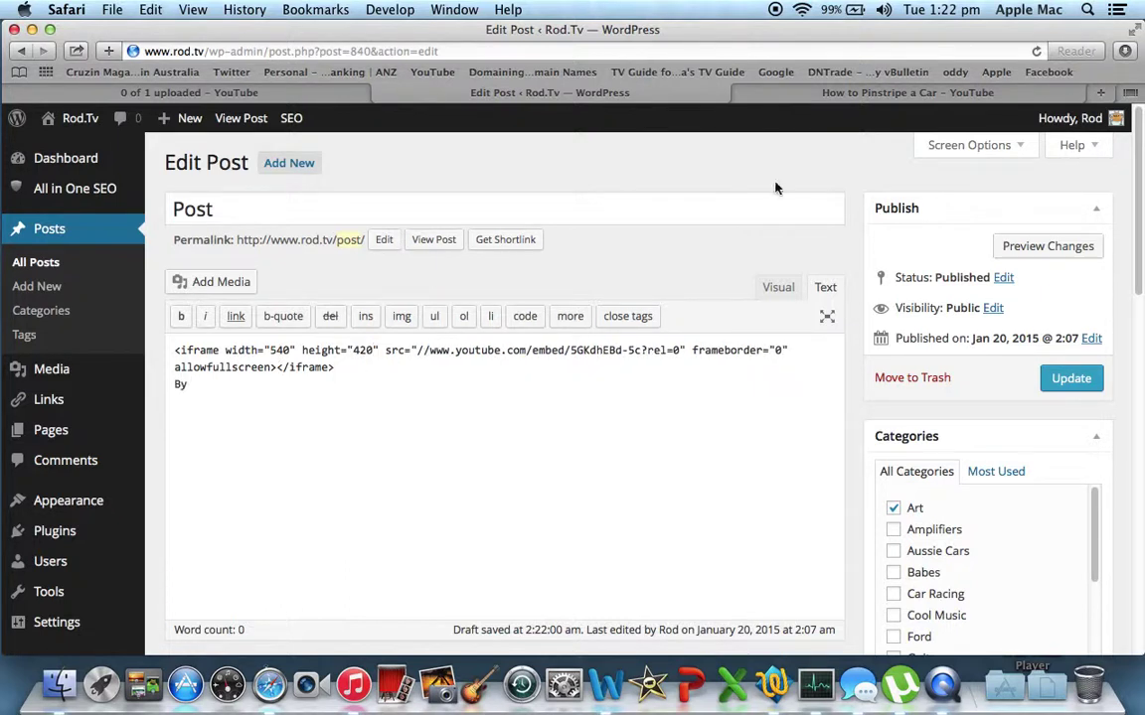
Look up the video's channel name on its YouTube page and complete the credit line as "By Monkeysign123"
left_click(750, 90)
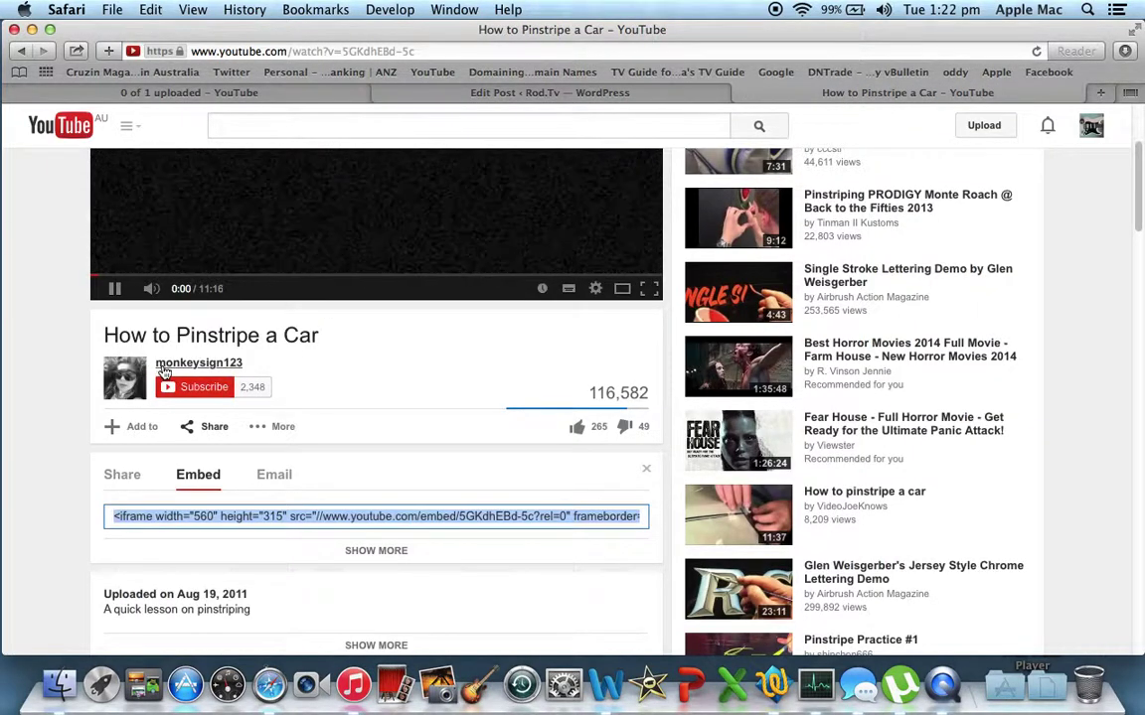
mouse_move(169, 364)
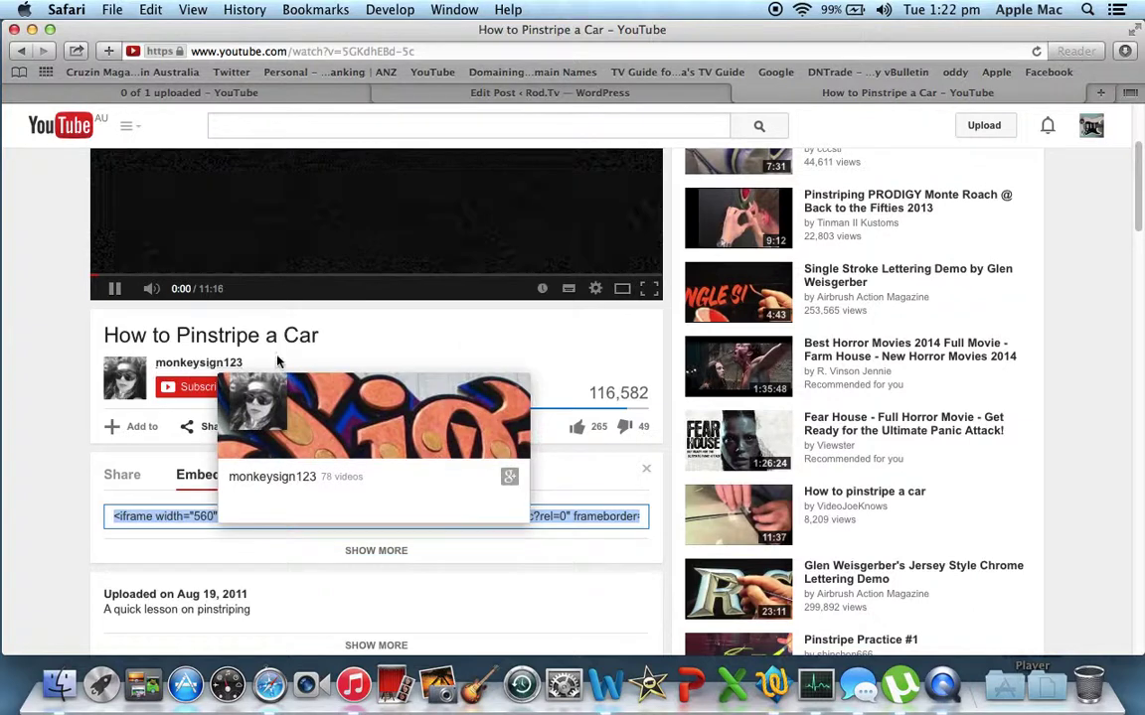
left_click(557, 93)
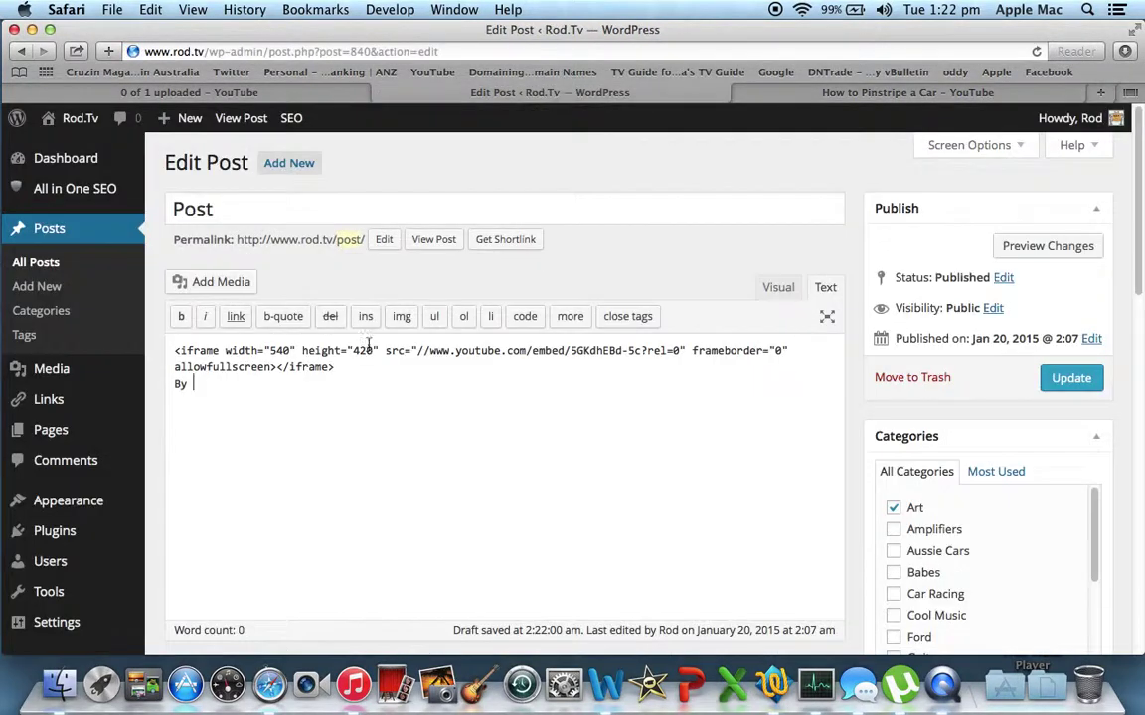
type("Monkeysign123")
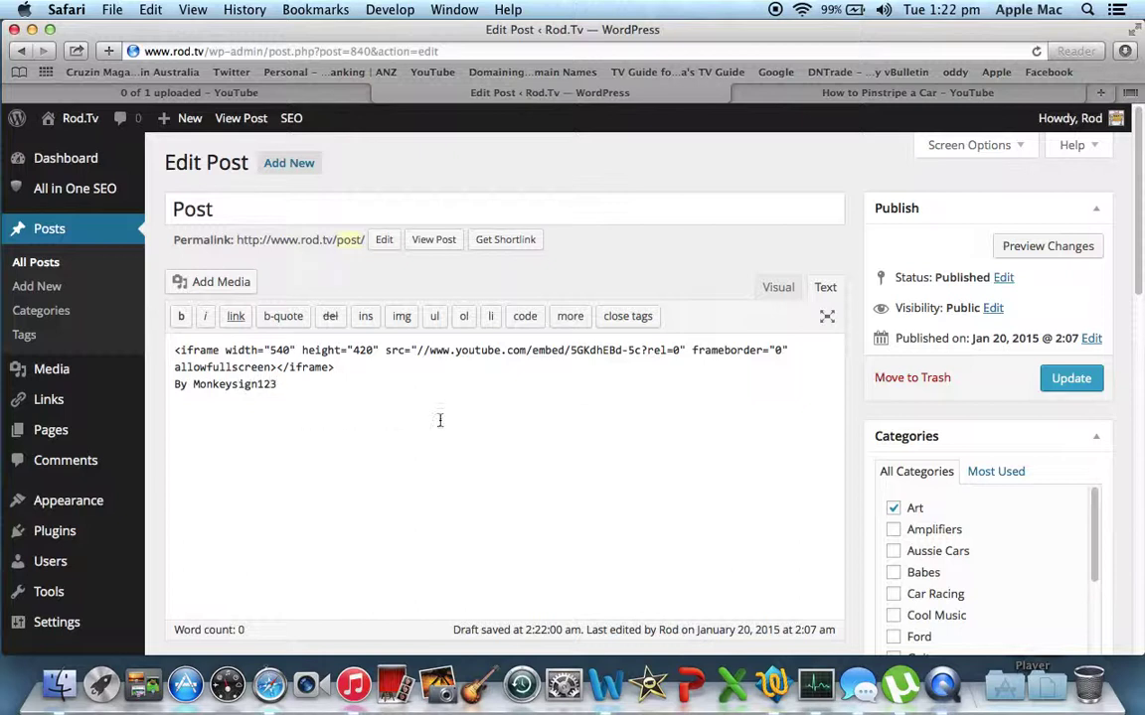
Check the video placeholder in visual mode and add the line "Text here....." above the embed code in text mode
left_click(778, 288)
left_click_drag(1131, 248, 1130, 197)
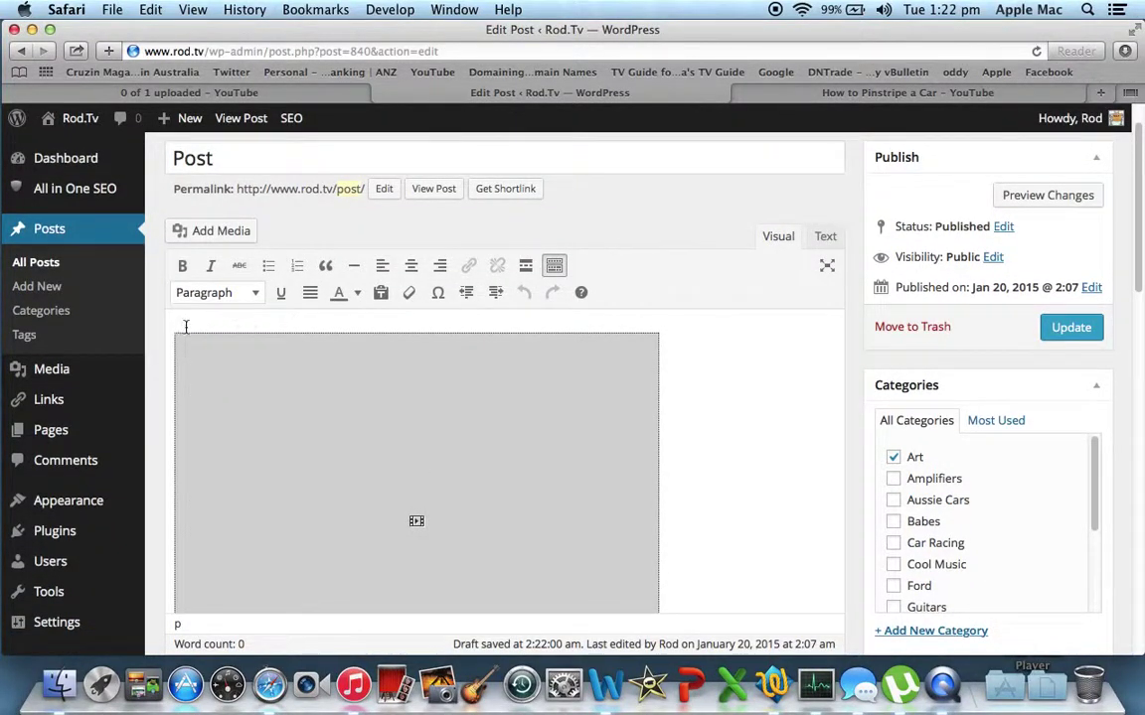
left_click(824, 237)
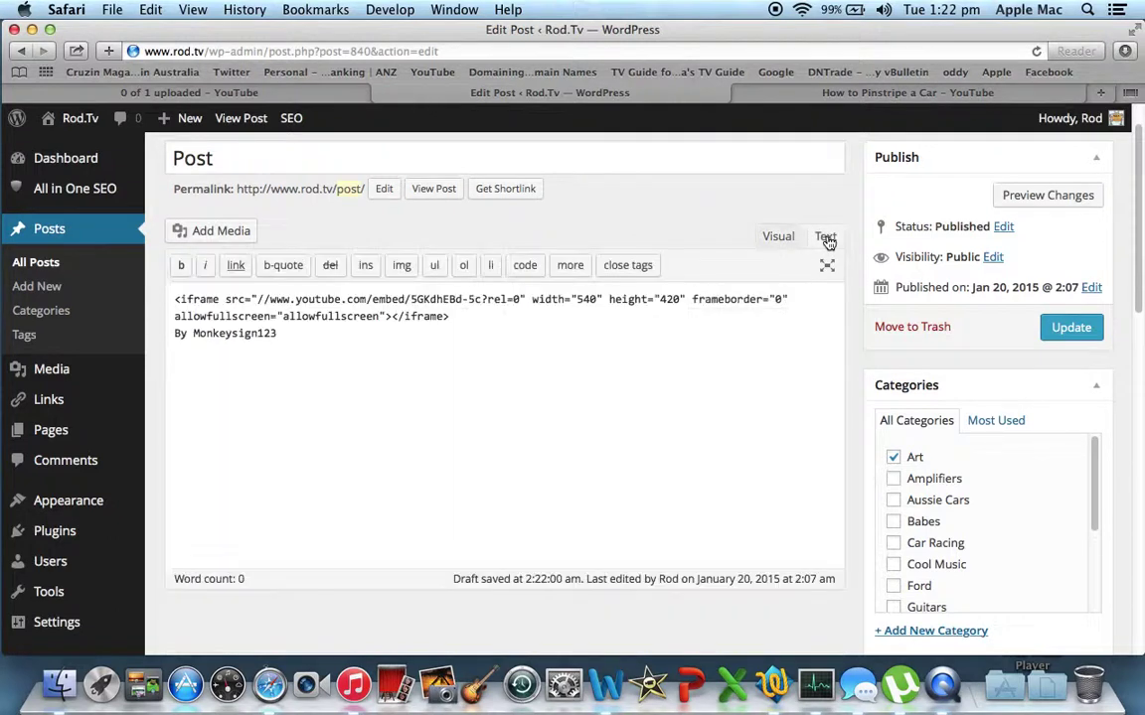
left_click(174, 298)
key("Return")
key("Return")
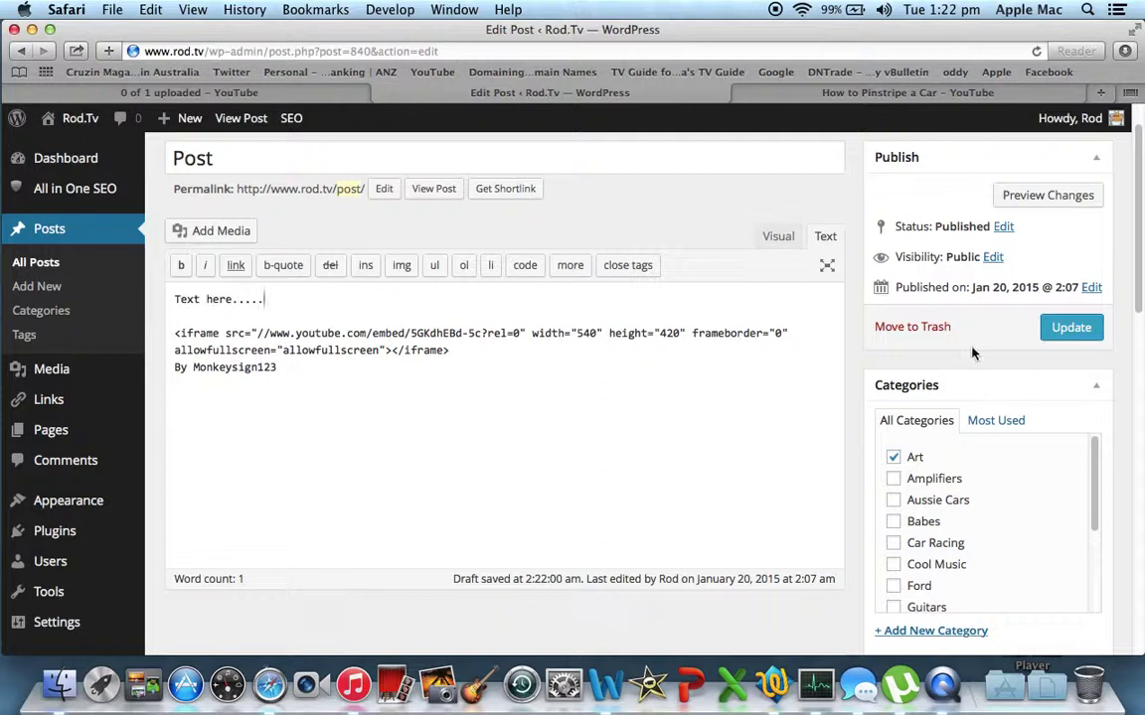
Check the embedding option and processing progress on the YouTube upload page, and return to the WordPress post
left_click(168, 93)
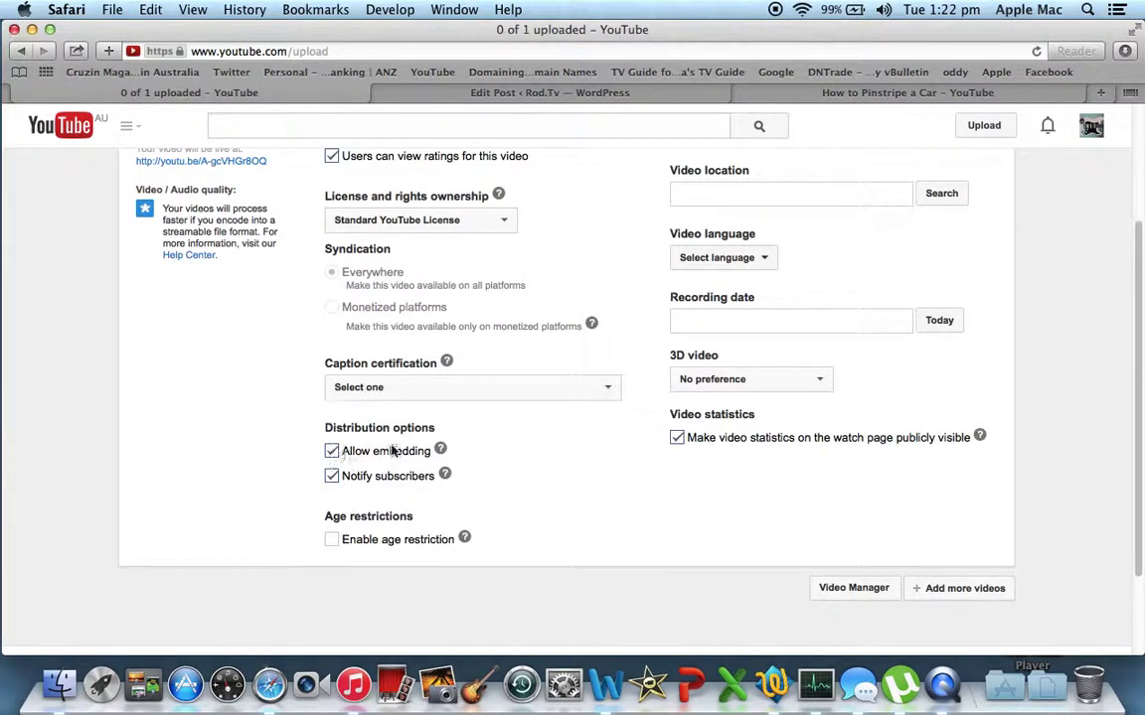
left_click_drag(1137, 338, 1138, 164)
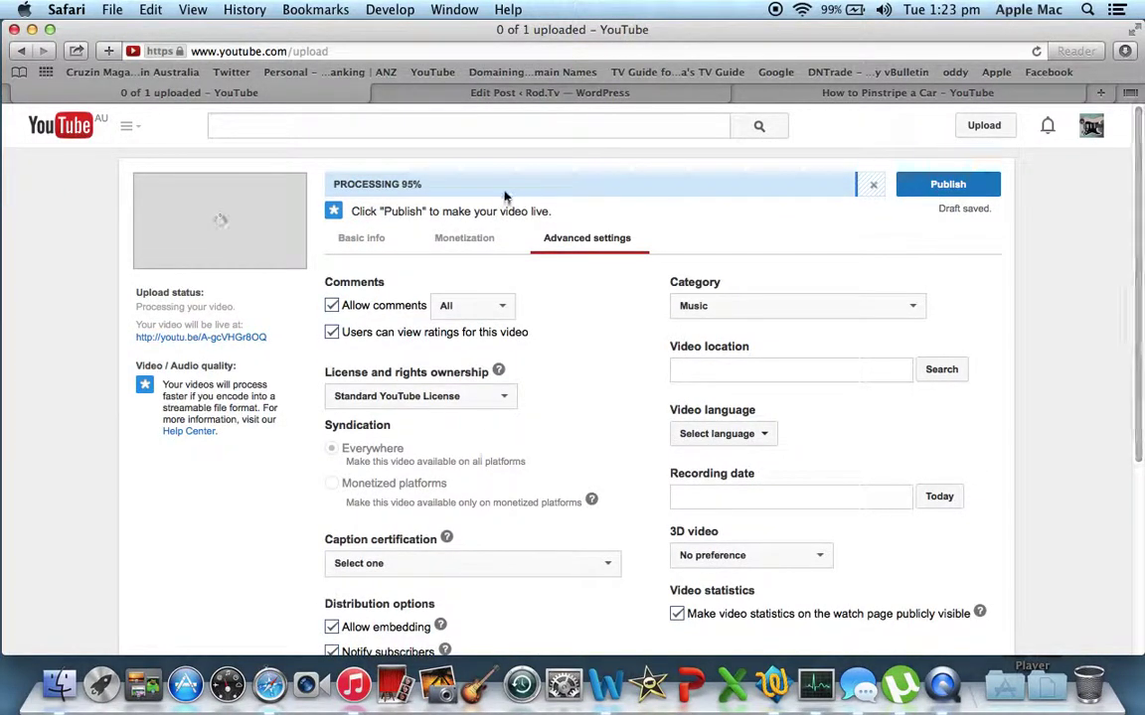
left_click(869, 94)
left_click(501, 94)
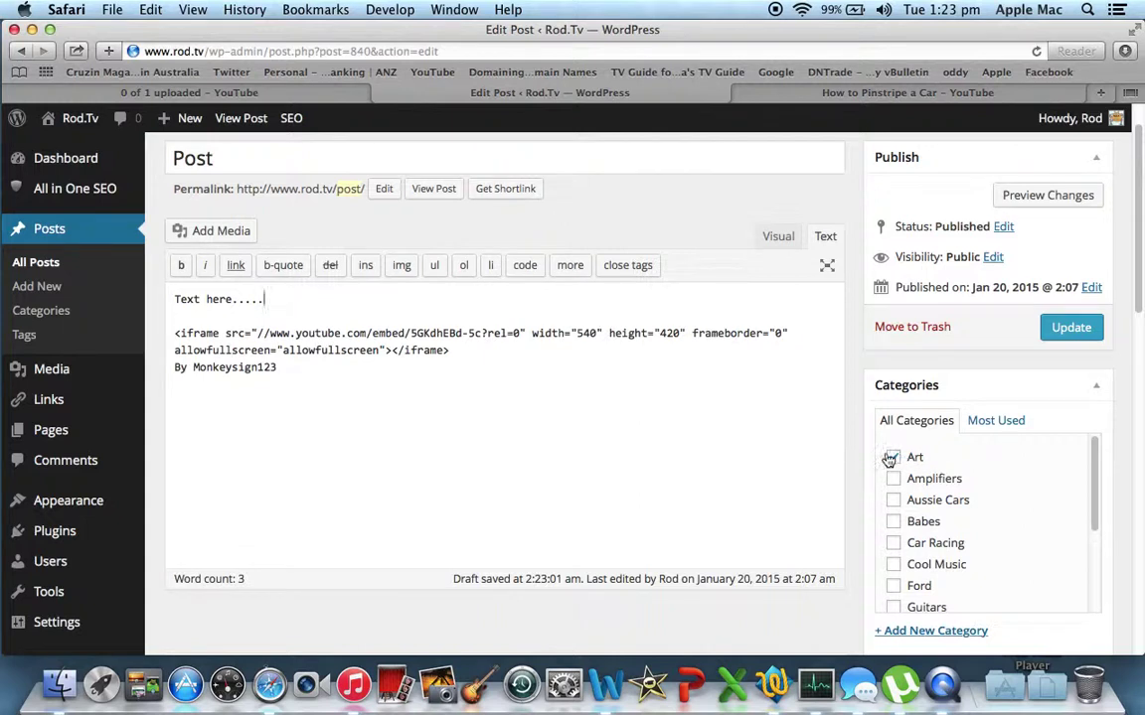
Review the post's categories, tags and All in One SEO Pack fields, and update the published post
scroll(840, 493, "down", 5)
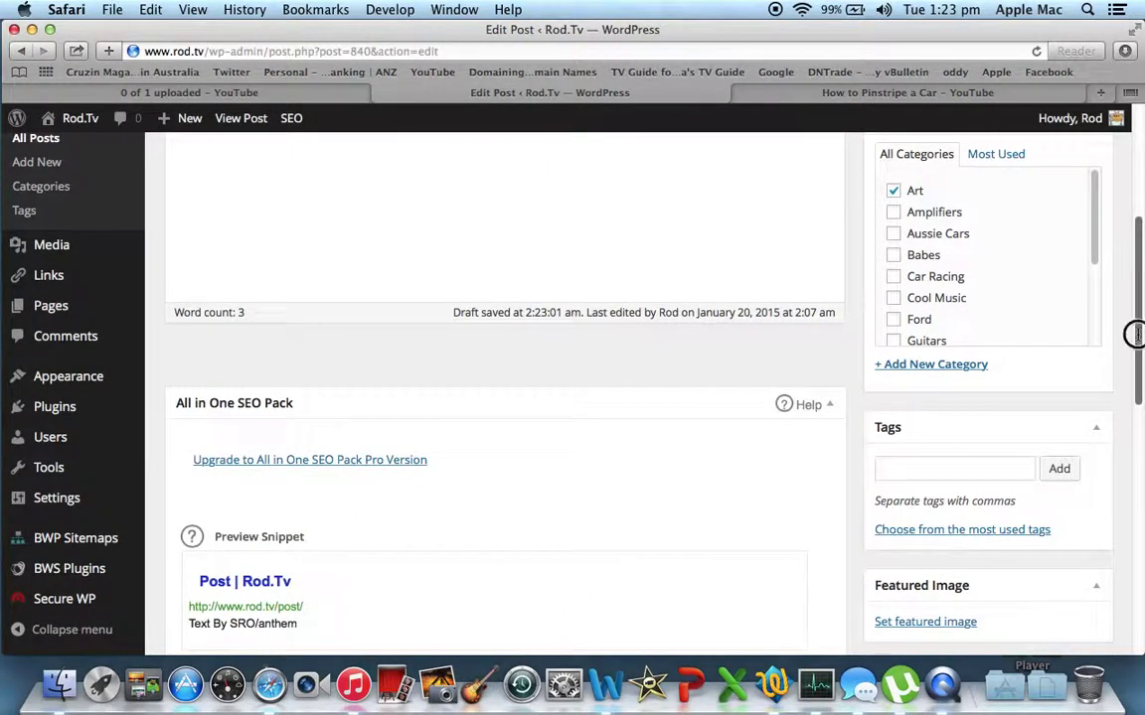
scroll(1134, 377, "down", 5)
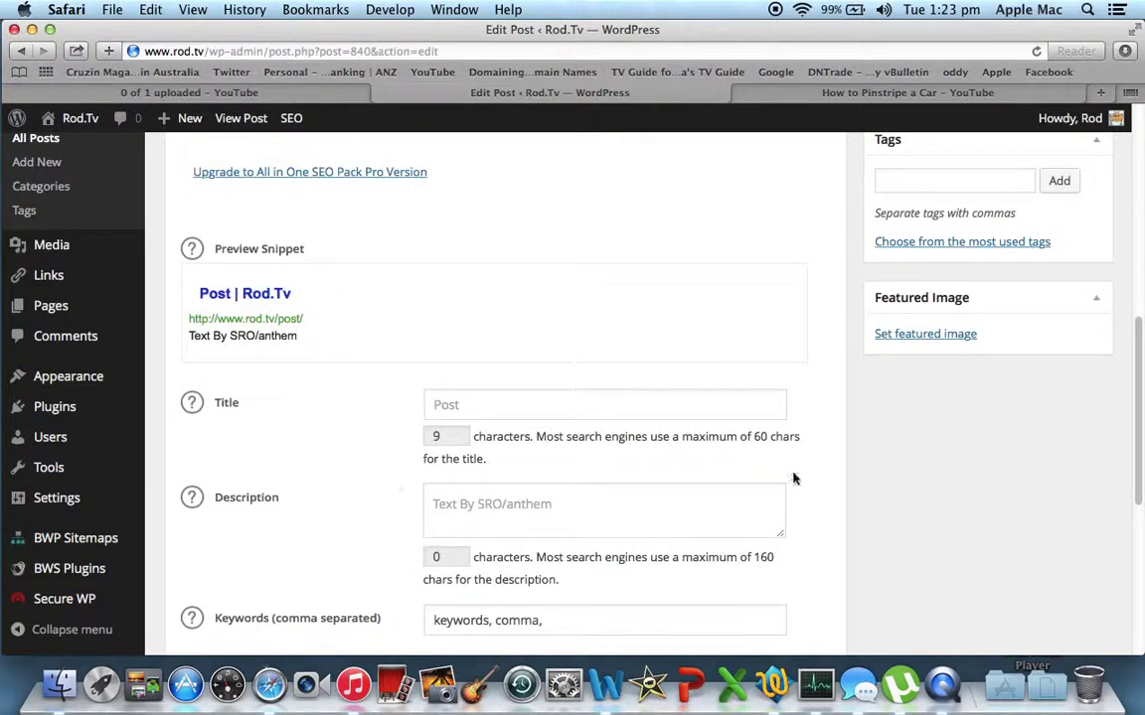
left_click_drag(1141, 370, 1138, 172)
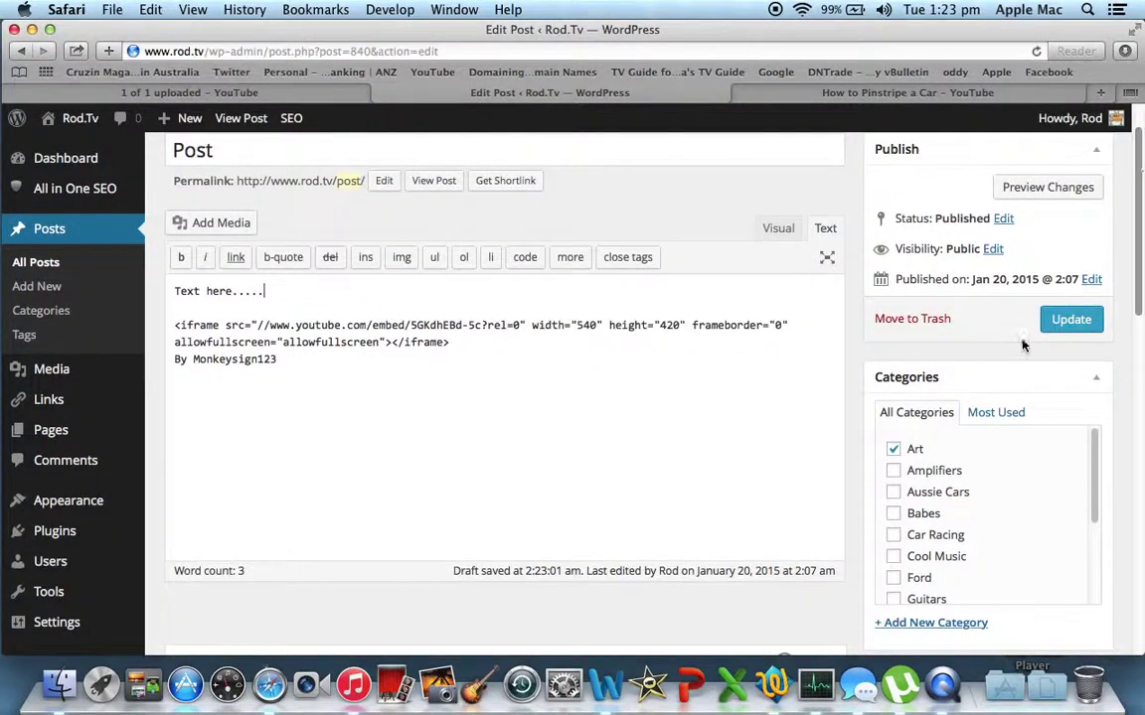
left_click(1071, 320)
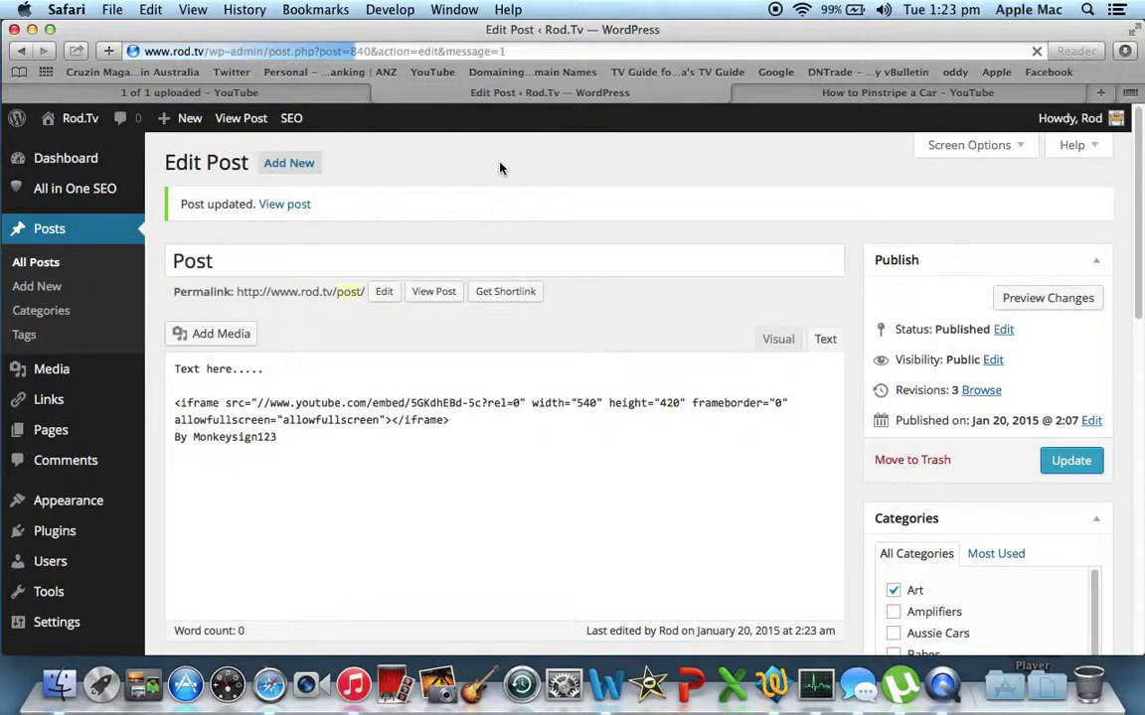
Examine the updated post's text, video placeholder and credit line in the visual editor
left_click(778, 340)
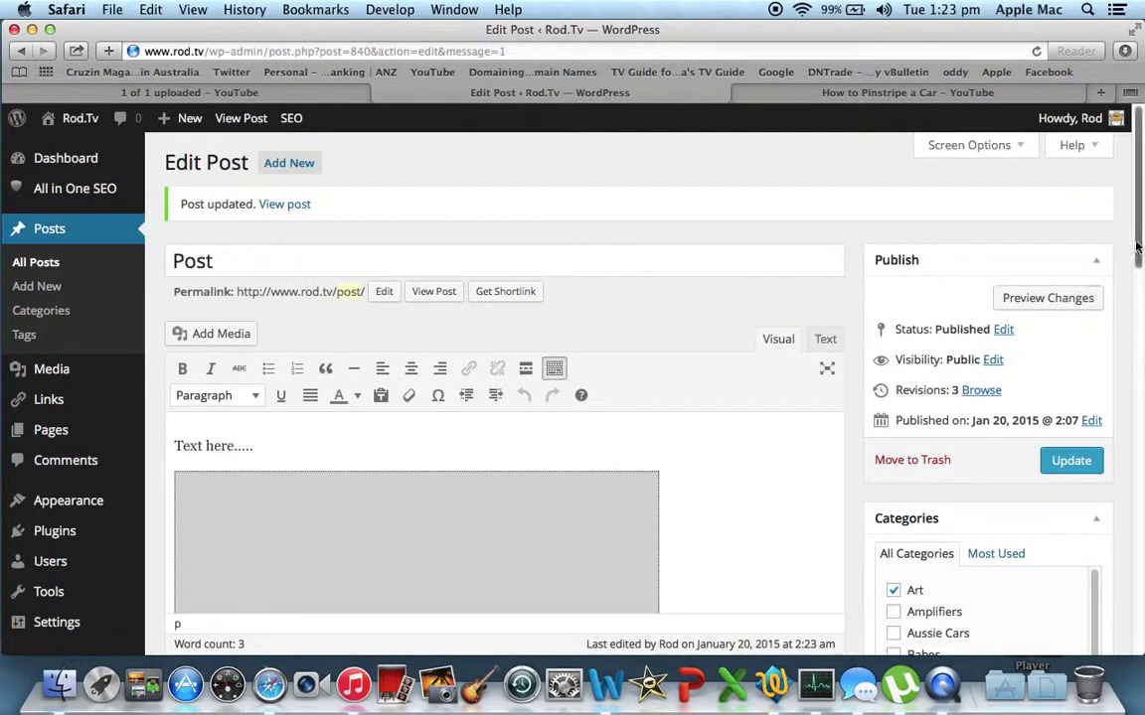
left_click_drag(1135, 290, 1124, 384)
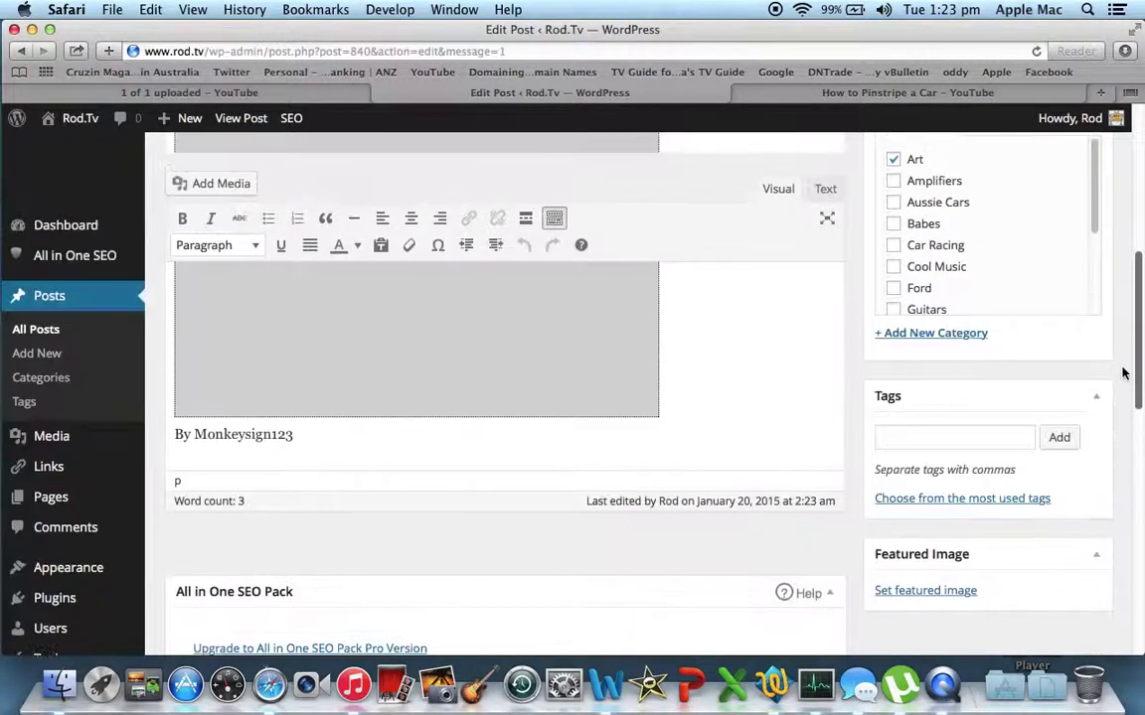
Centre the post's text, video placeholder and credit line in the visual editor, and update the post
left_click_drag(307, 438, 273, 423)
left_click(412, 368)
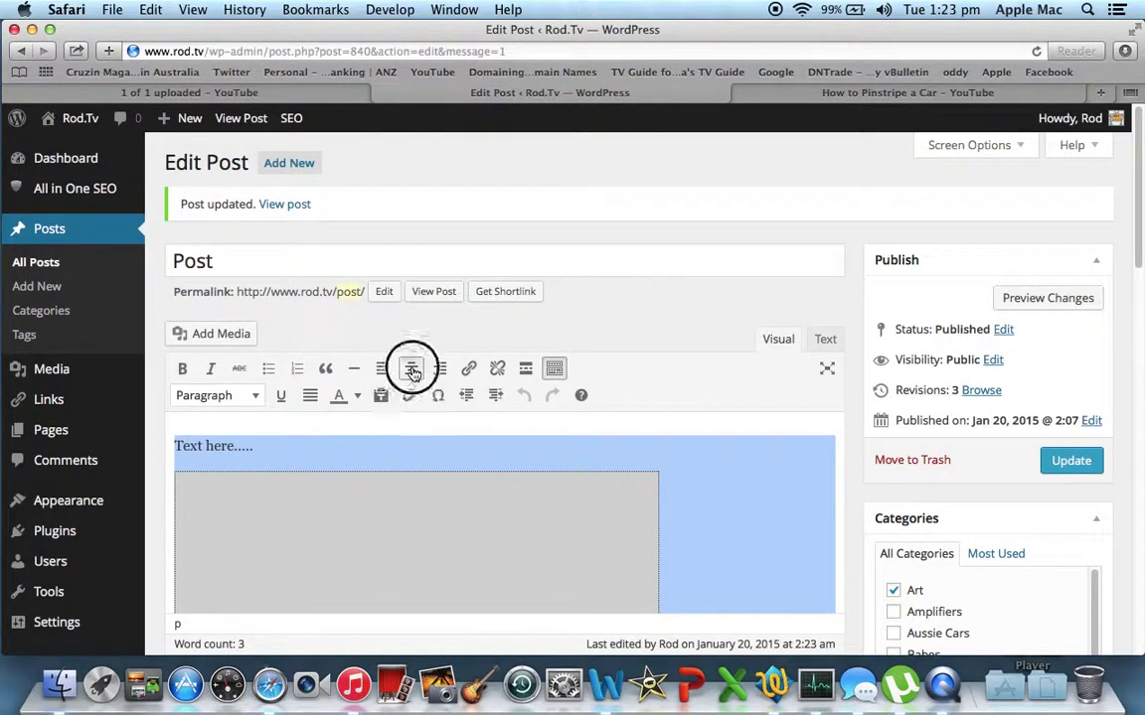
left_click(723, 449)
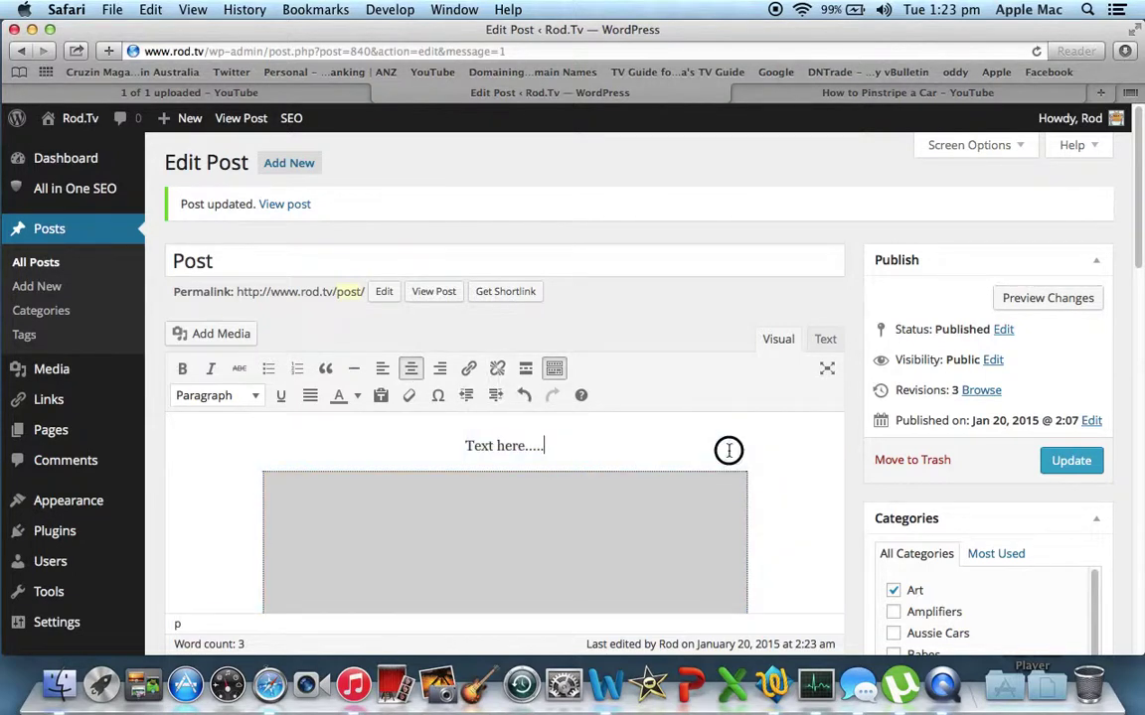
left_click_drag(1138, 253, 1138, 159)
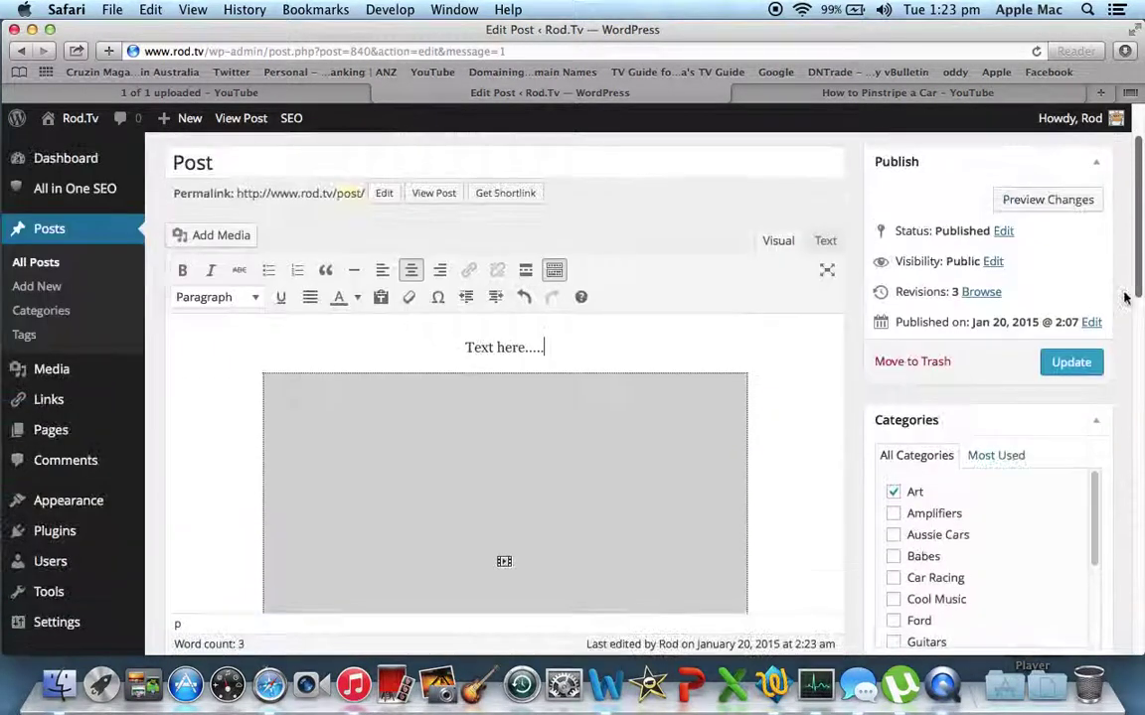
left_click(1068, 364)
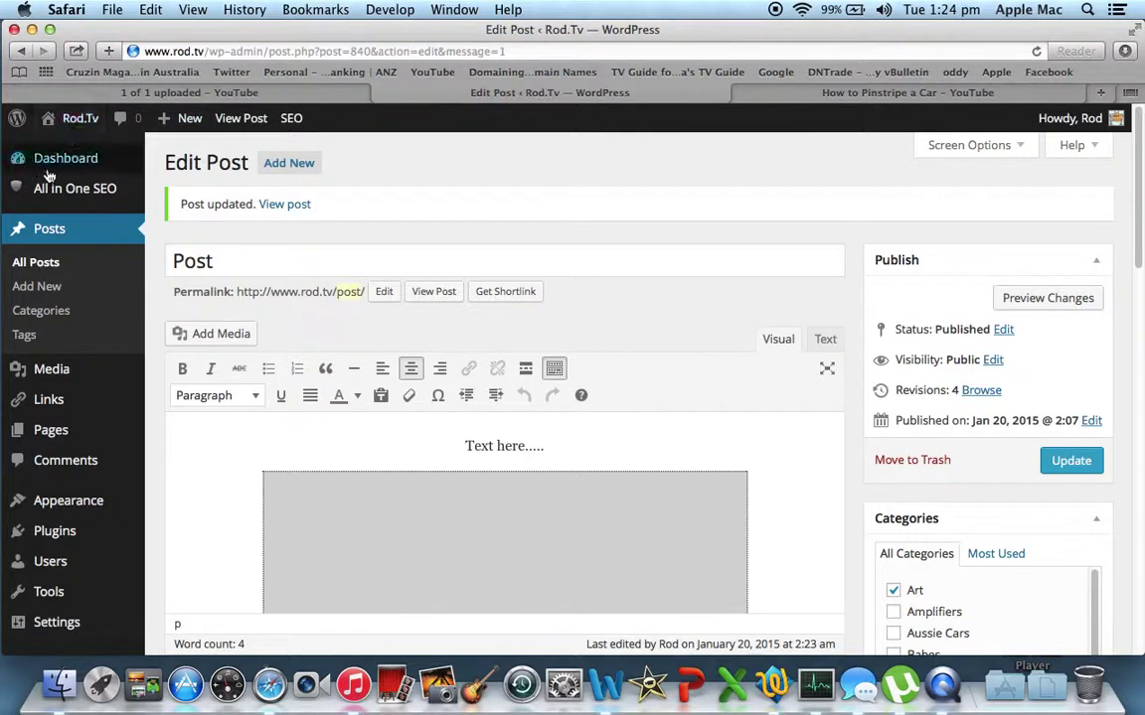
Open the Rod.Tv home page and examine the published post's text, embedded video and credit line
left_click(73, 121)
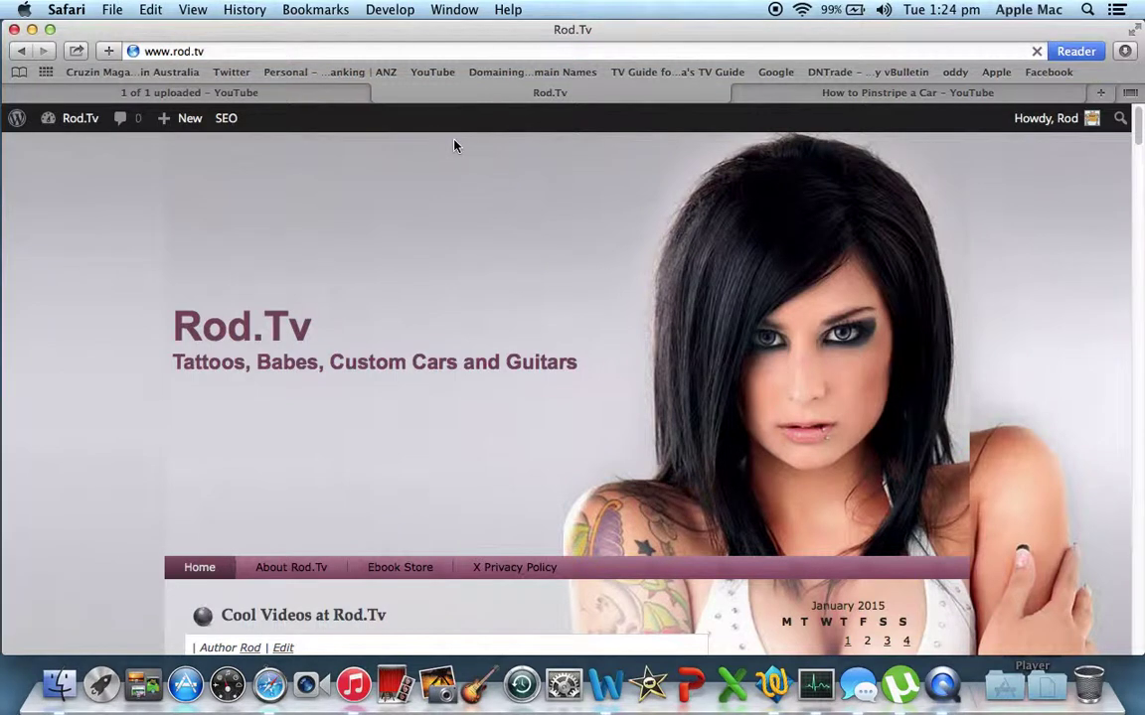
left_click_drag(1139, 132, 1140, 229)
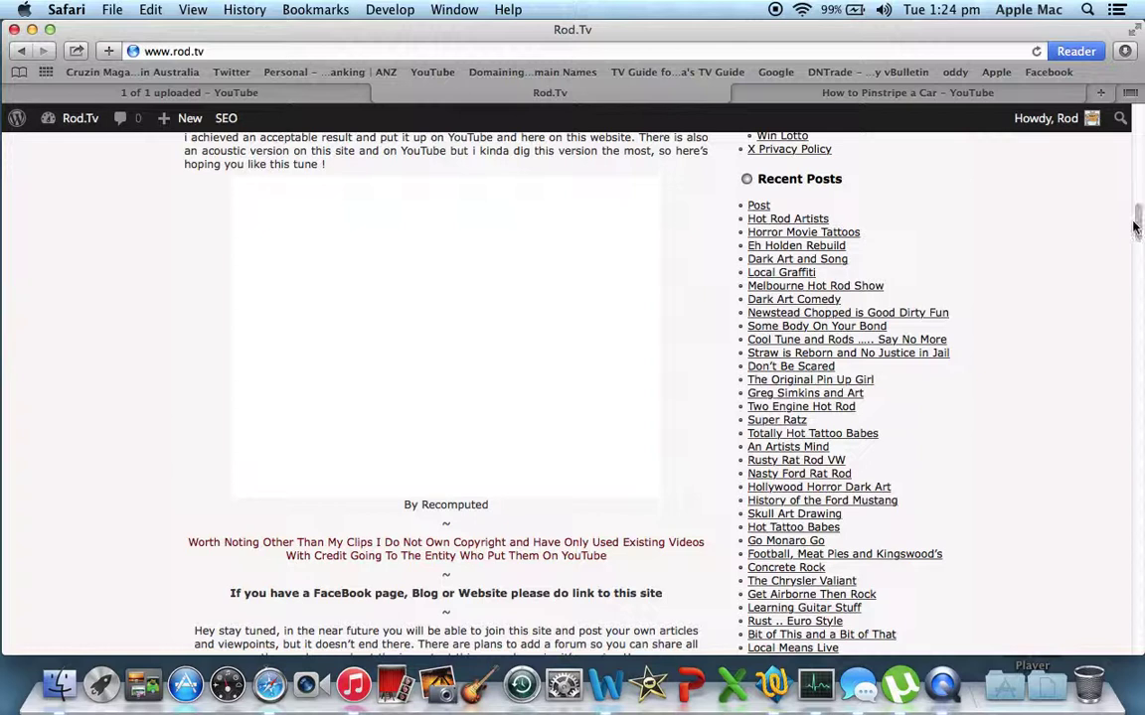
left_click_drag(1135, 224, 1139, 316)
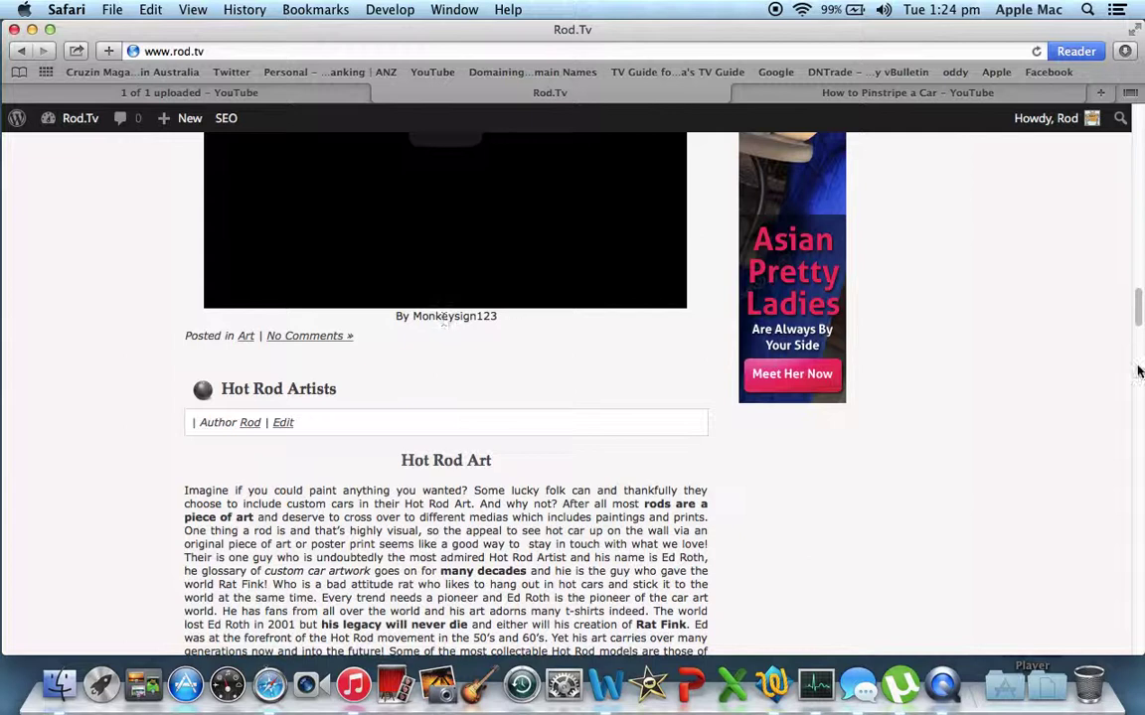
left_click_drag(1139, 323, 1133, 288)
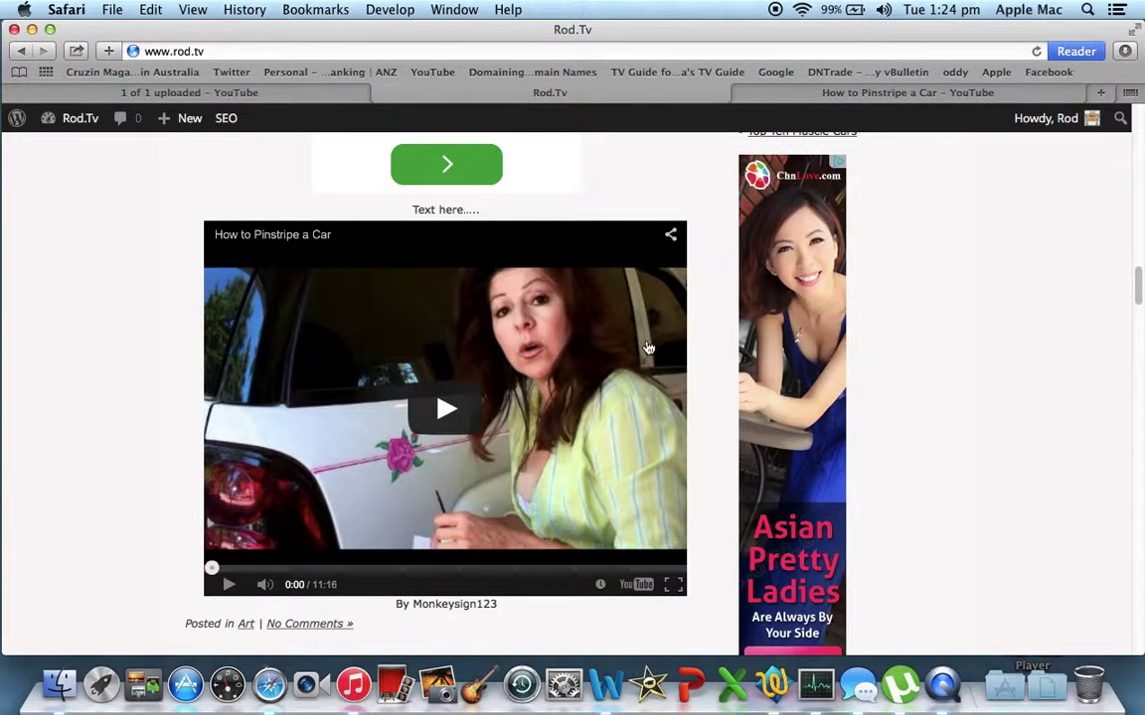
Review the uploaded video's basic info and advanced settings on YouTube, and publish the video
left_click(194, 94)
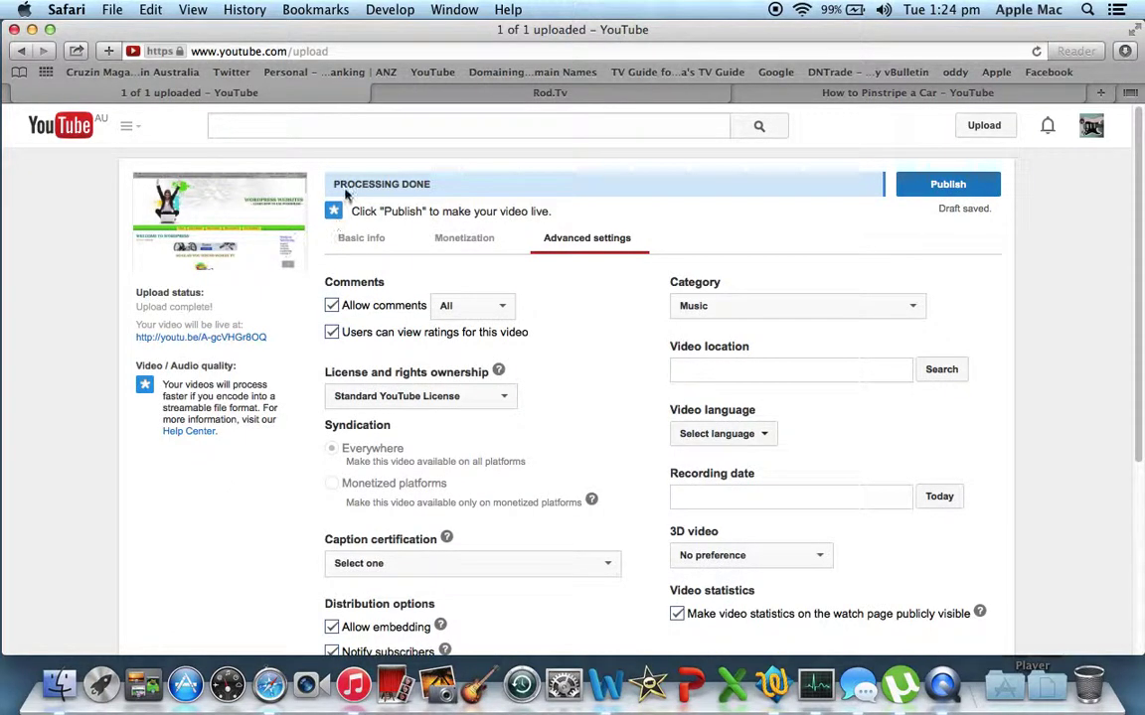
left_click(359, 240)
left_click(552, 240)
left_click_drag(1136, 182, 1018, 268)
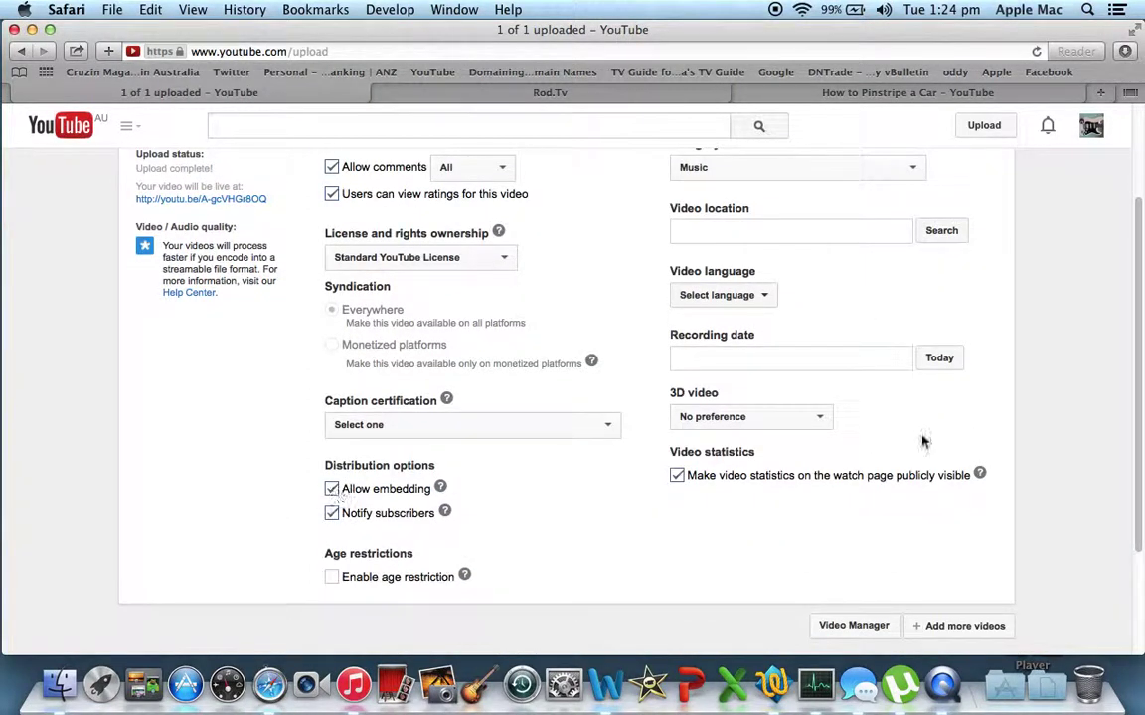
left_click_drag(1138, 381, 1140, 192)
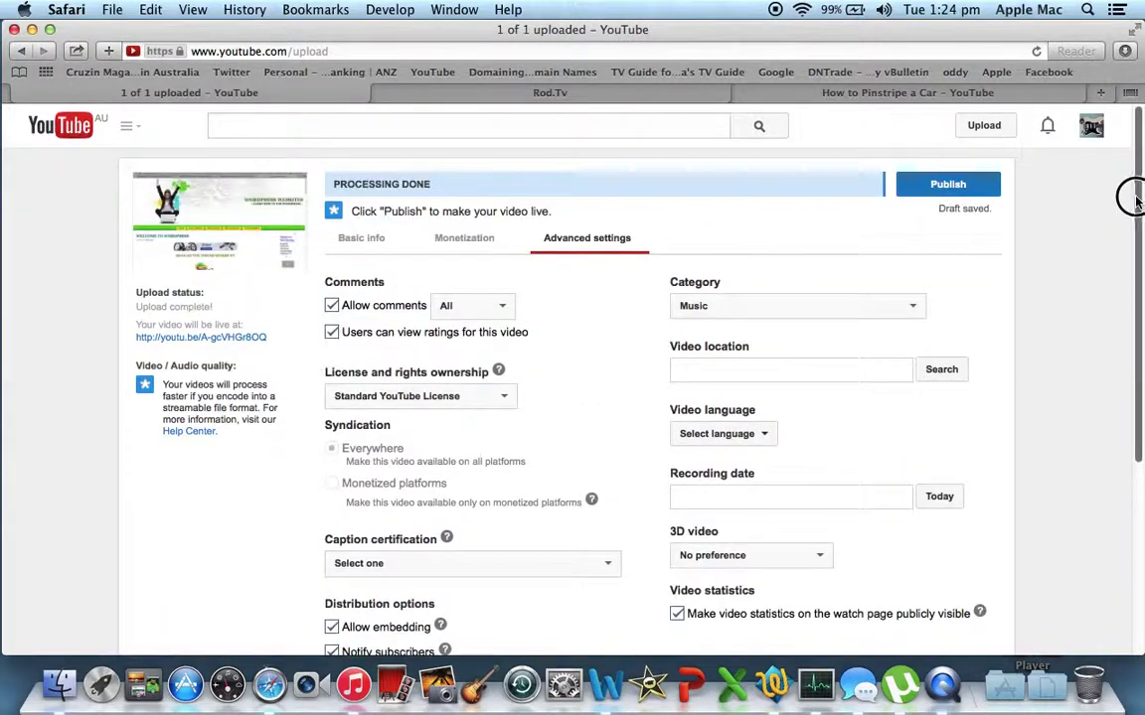
left_click(934, 183)
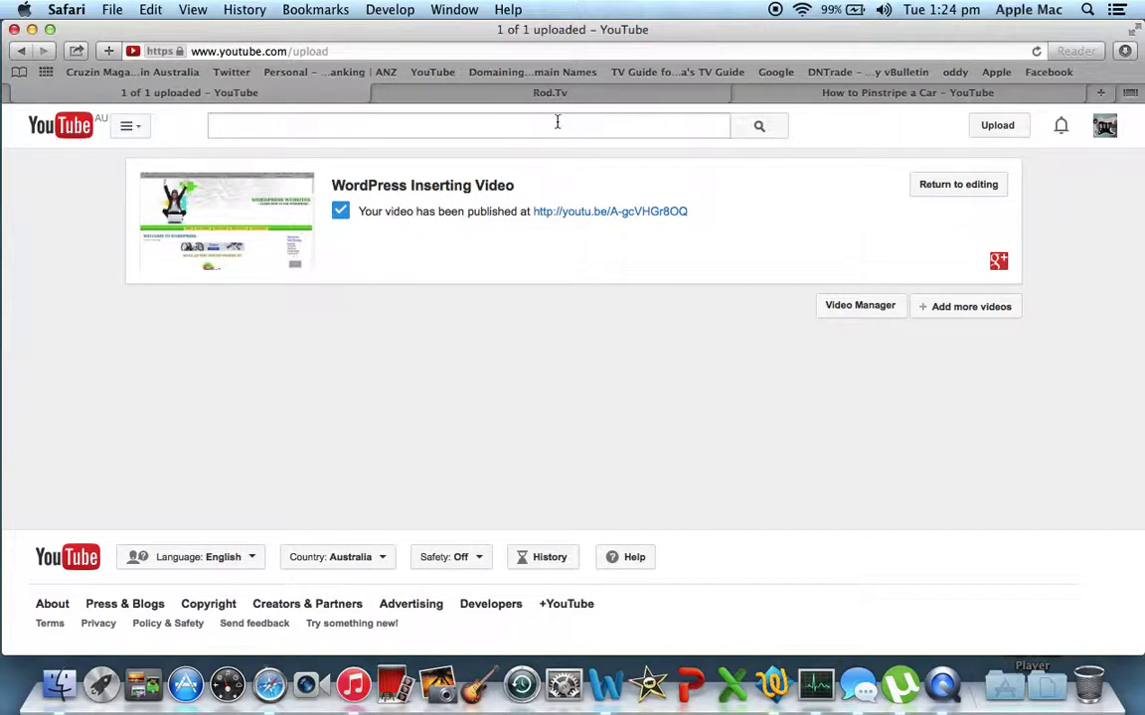
Return to the Rod.Tv home page and open the entry titled "Post" for editing
left_click(585, 95)
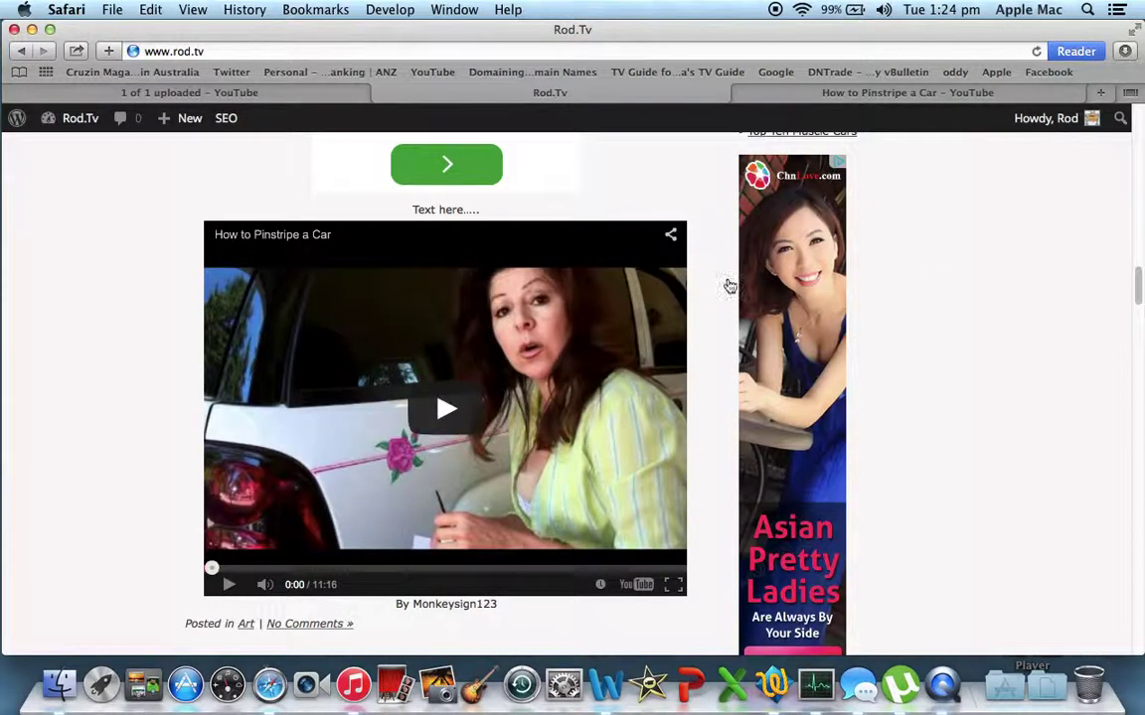
scroll(1140, 288, "up", 5)
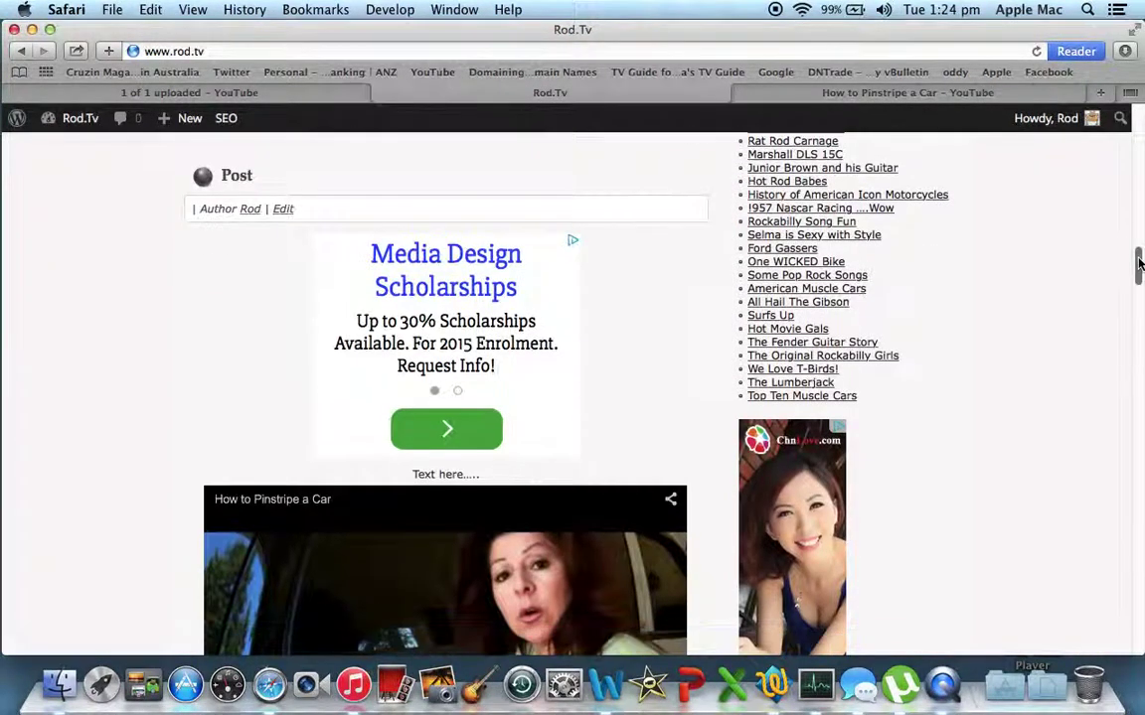
left_click(283, 210)
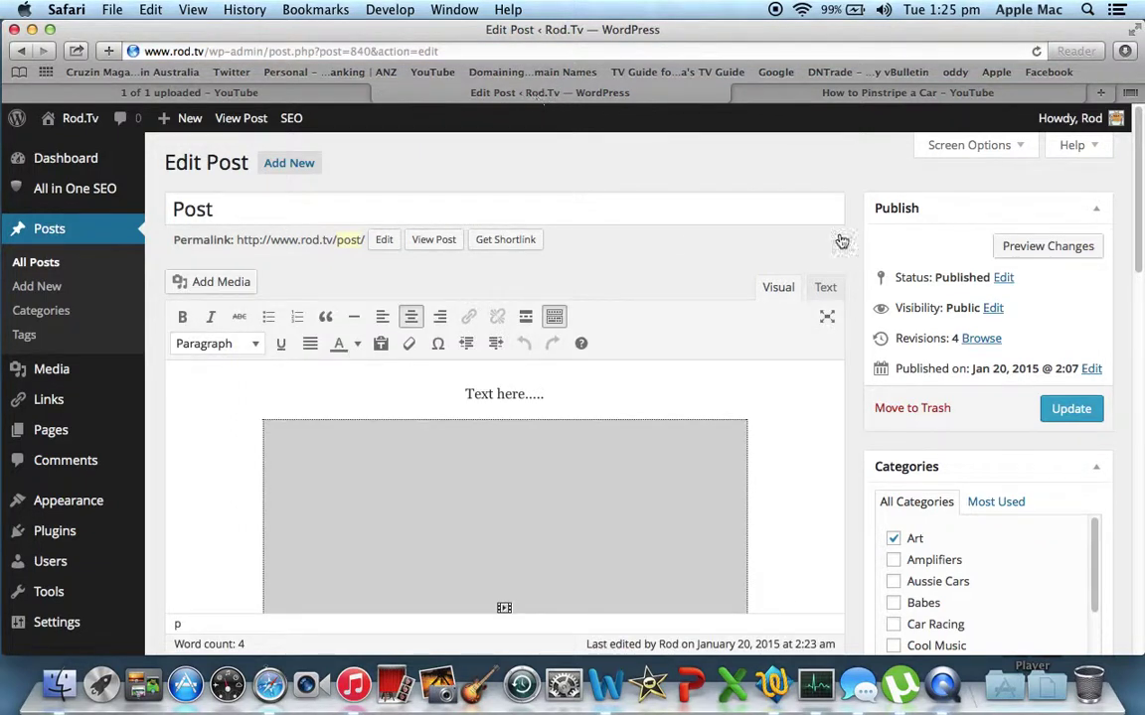
Delete the post's credit line, embedded video and text, and switch the empty editor to text mode
left_click_drag(1140, 220, 1137, 320)
left_click(577, 526)
key("BackSpace")
key("BackSpace")
key("BackSpace")
key("BackSpace")
key("BackSpace")
key("BackSpace")
key("BackSpace")
key("BackSpace")
key("BackSpace")
key("BackSpace")
key("BackSpace")
key("BackSpace")
key("BackSpace")
key("BackSpace")
key("BackSpace")
key("BackSpace")
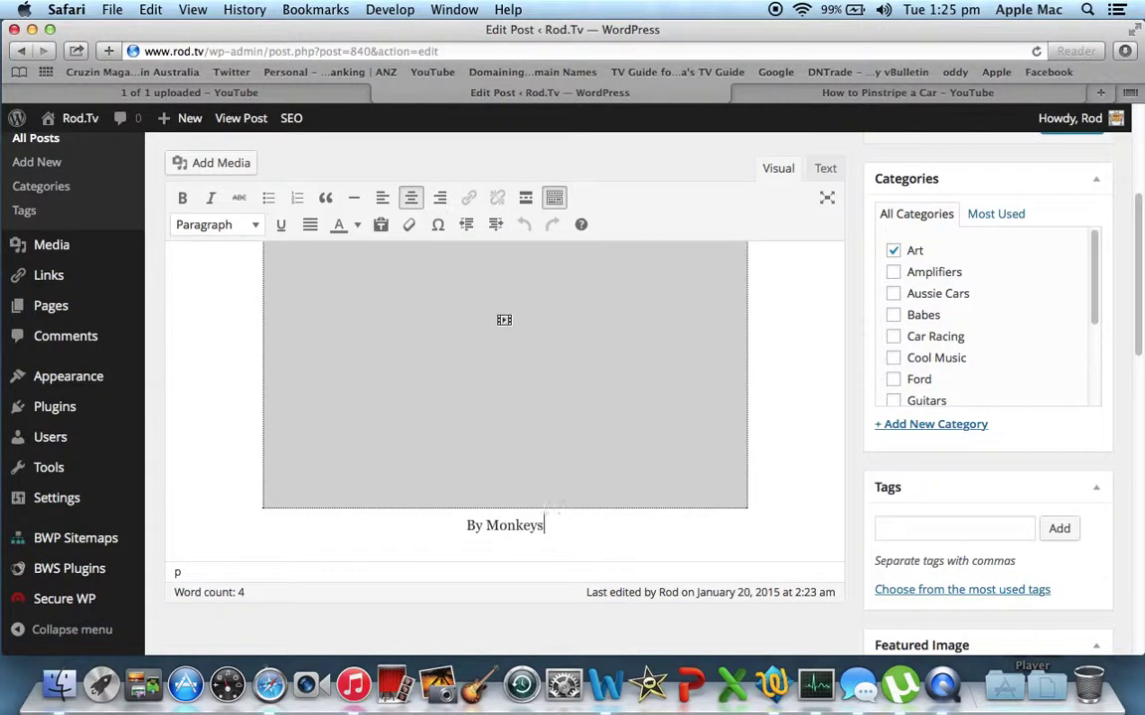
key("BackSpace")
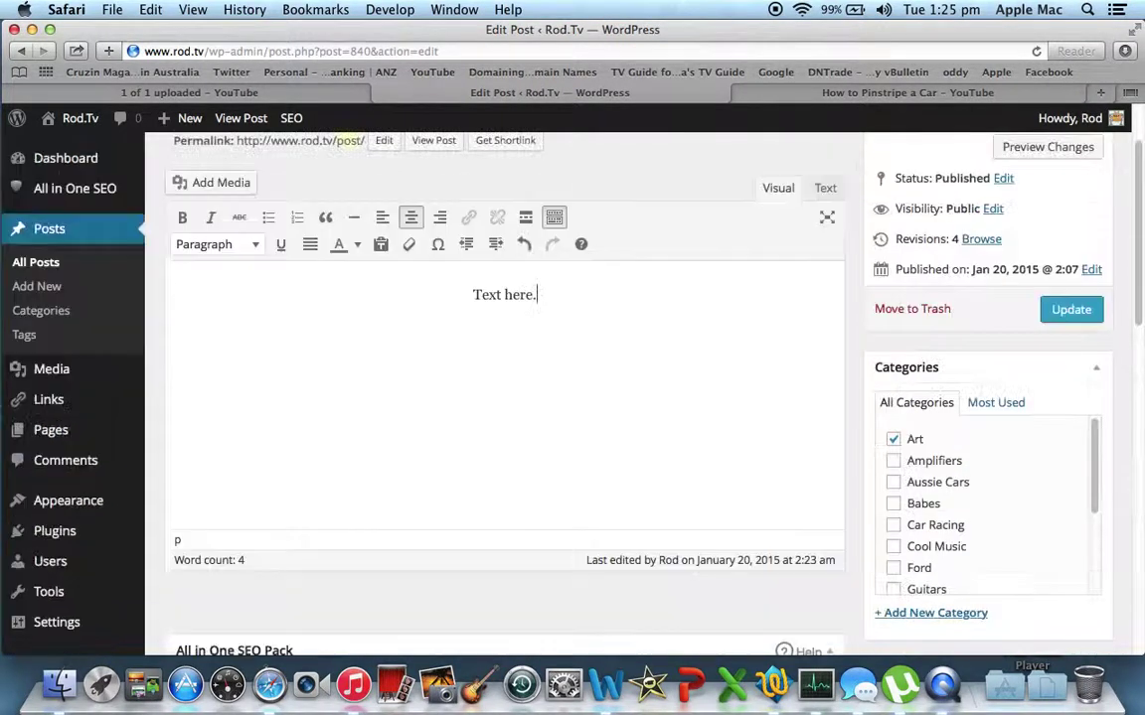
key("BackSpace")
key("BackSpace")
key("BackSpace")
key("BackSpace")
key("BackSpace")
key("BackSpace")
key("BackSpace")
key("BackSpace")
key("BackSpace")
key("BackSpace")
key("BackSpace")
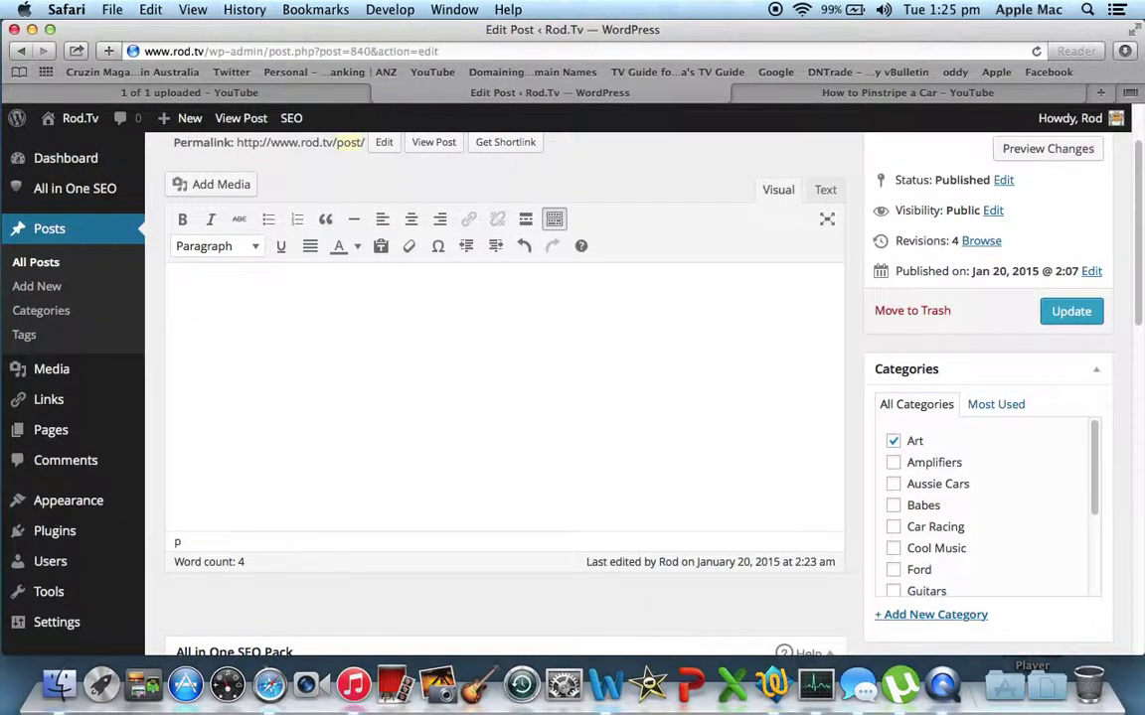
left_click(826, 192)
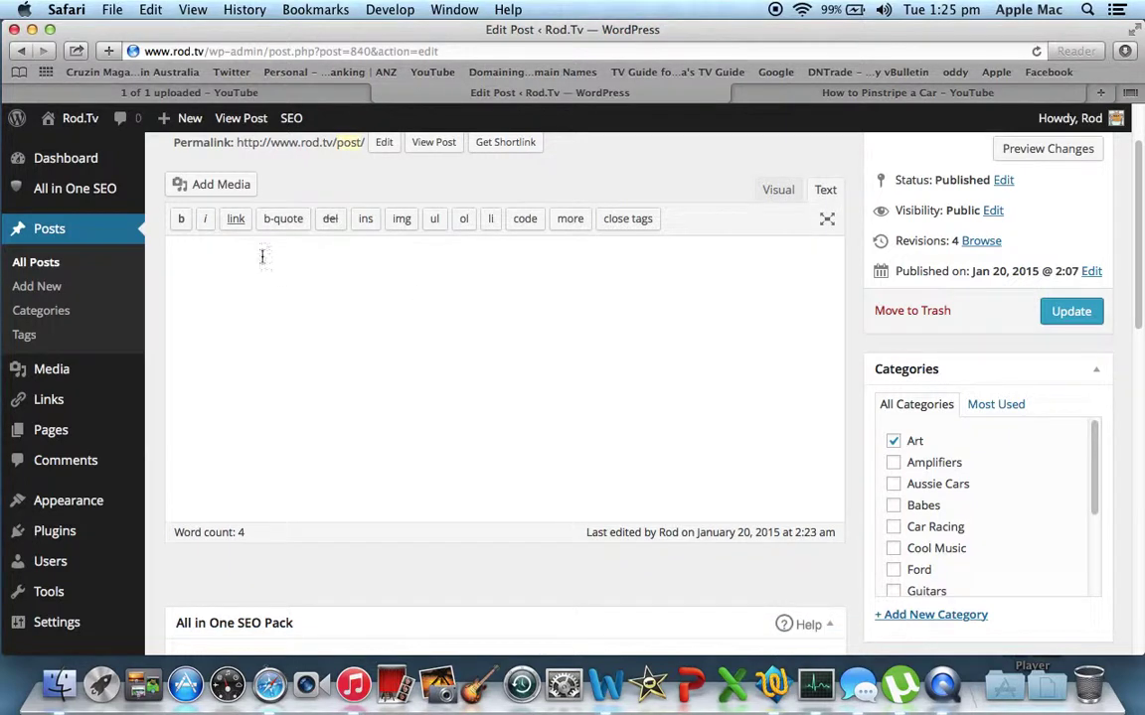
Open the published "WordPress Inserting Video" page on YouTube, copy its embed code and pause the playback
left_click(204, 91)
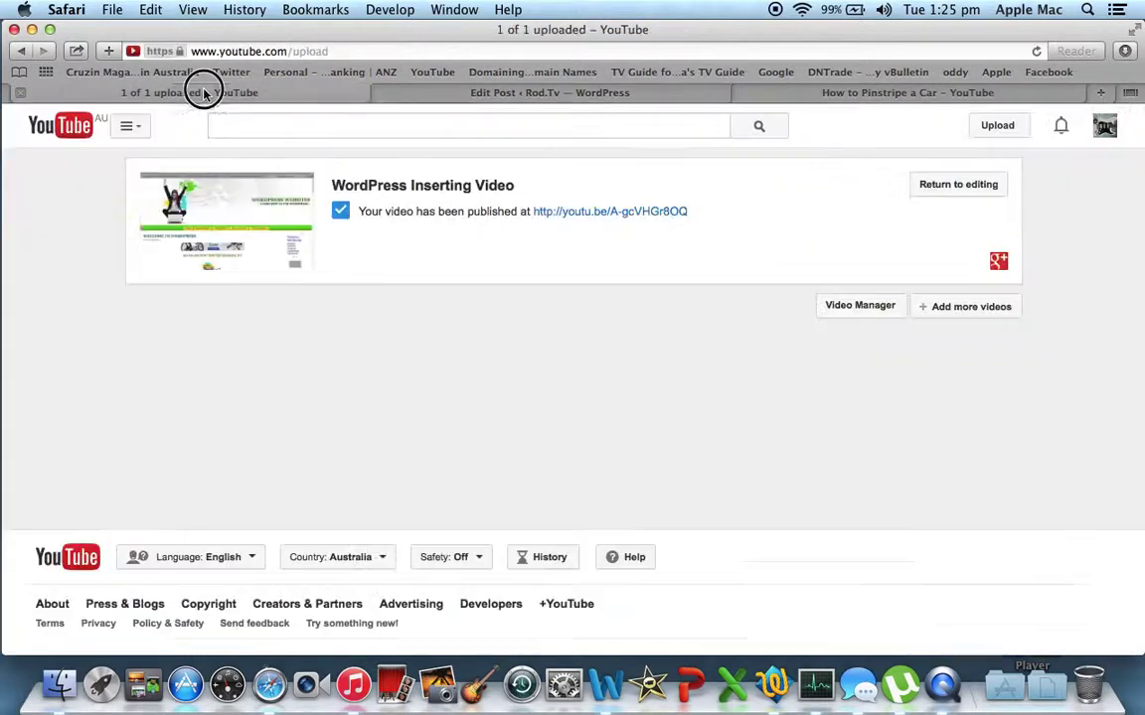
left_click(600, 212)
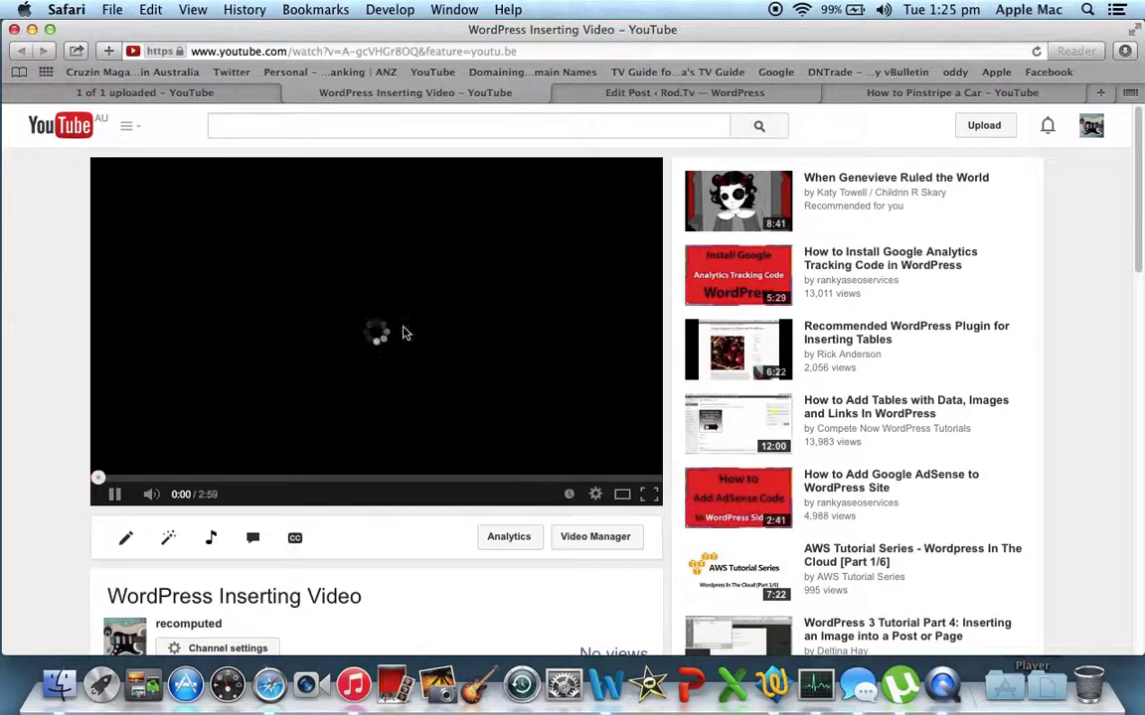
left_click_drag(1140, 189, 1138, 253)
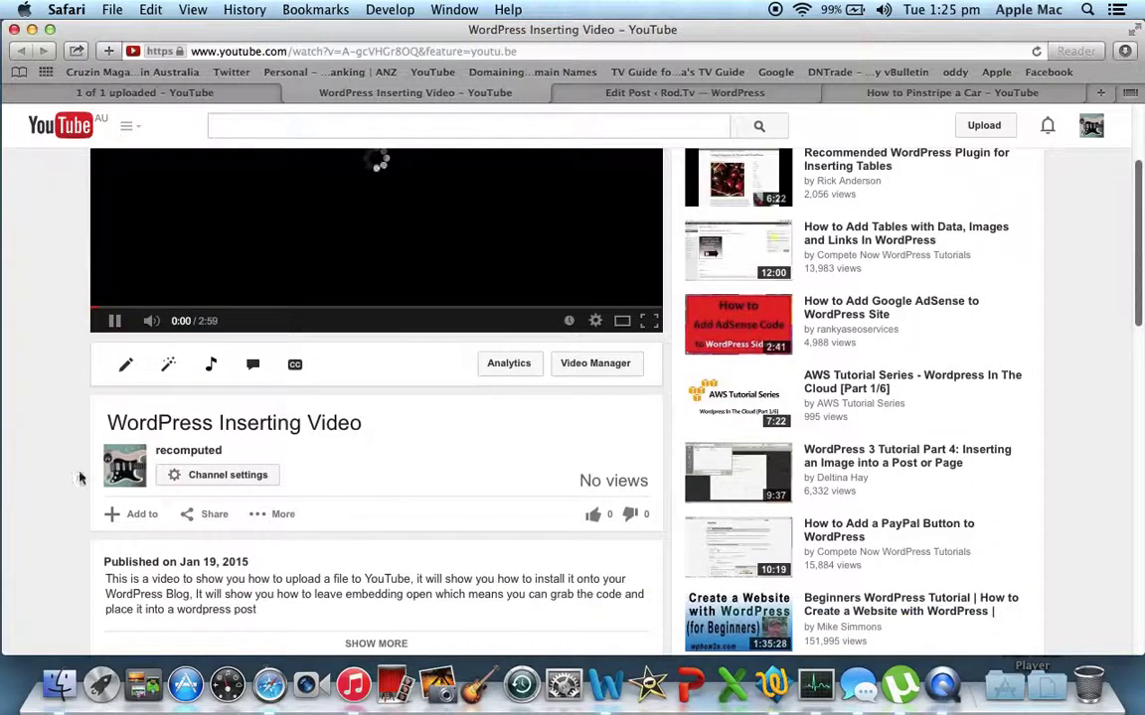
left_click(214, 519)
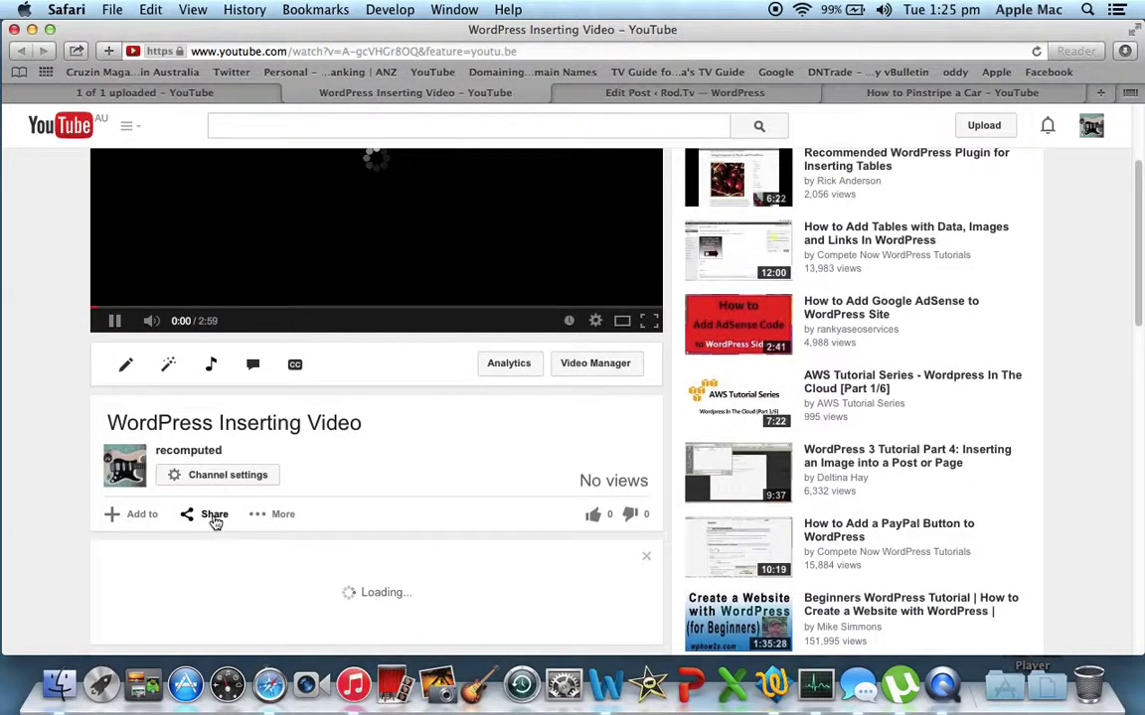
left_click(203, 563)
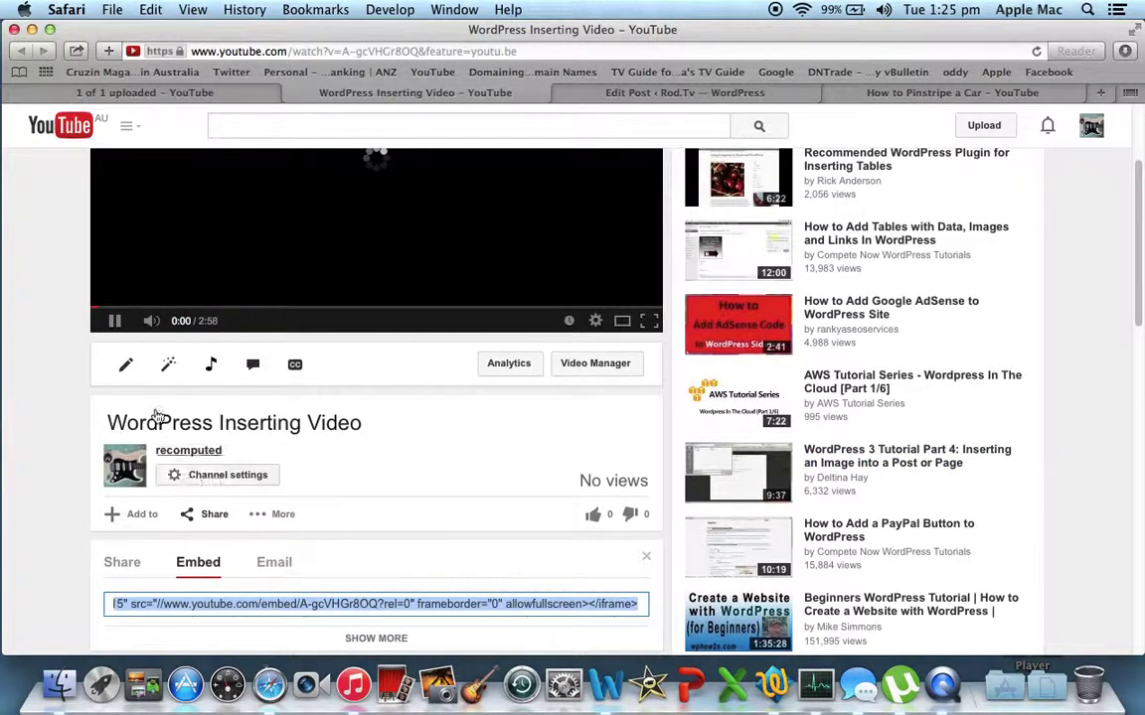
left_click(113, 321)
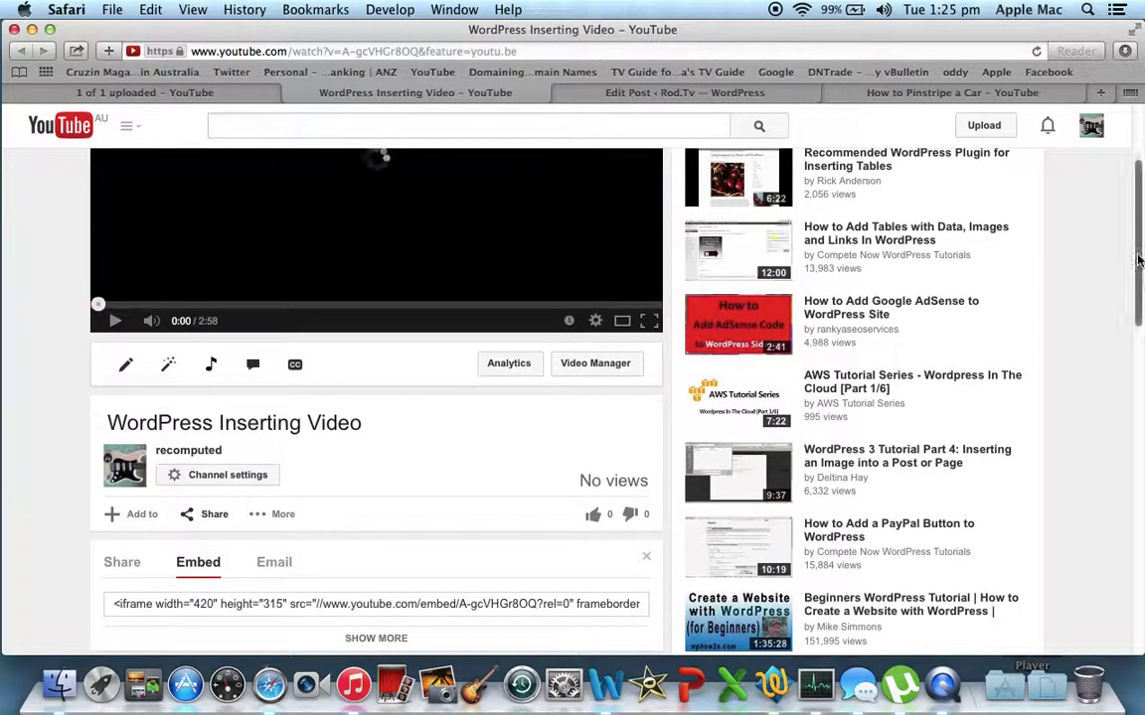
scroll(1132, 199, "up", 3)
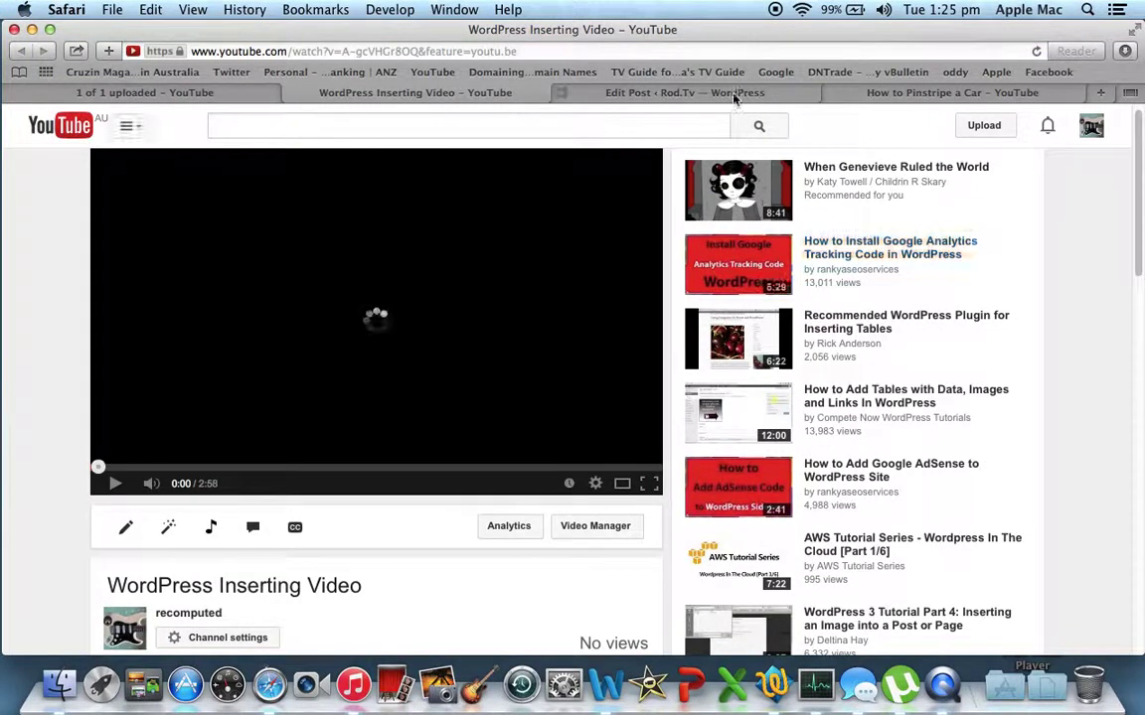
Close the "How to Pinstripe a Car" page and paste the copied embed code into the post's text editor
left_click(670, 92)
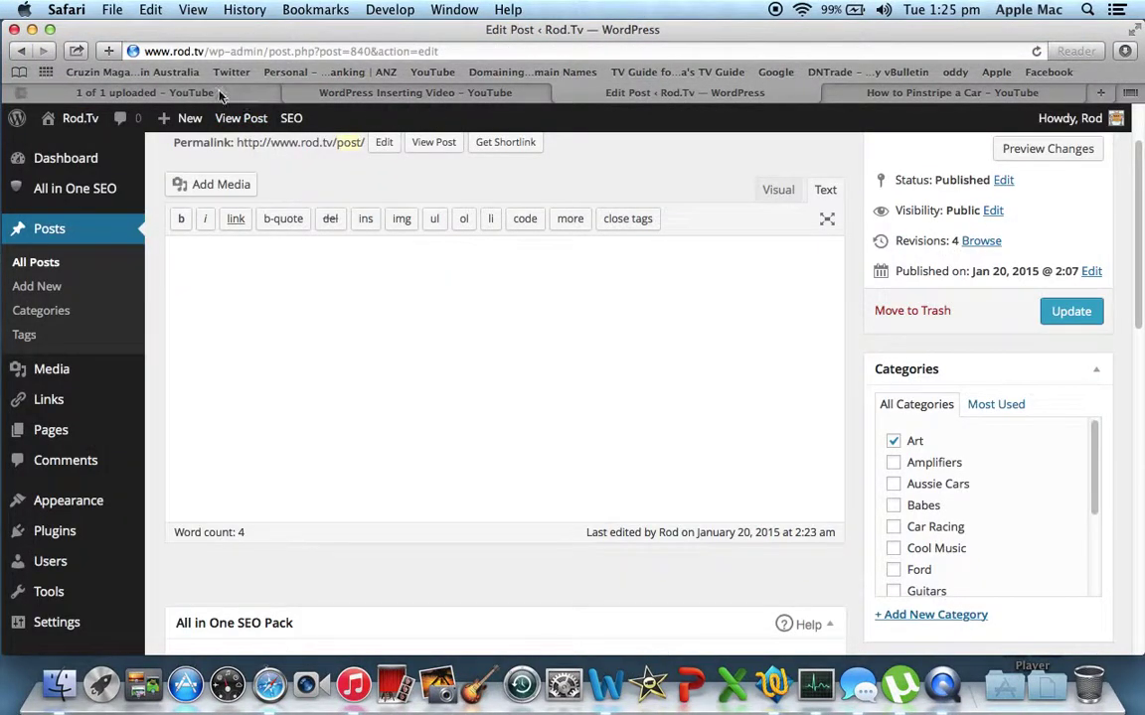
left_click(324, 92)
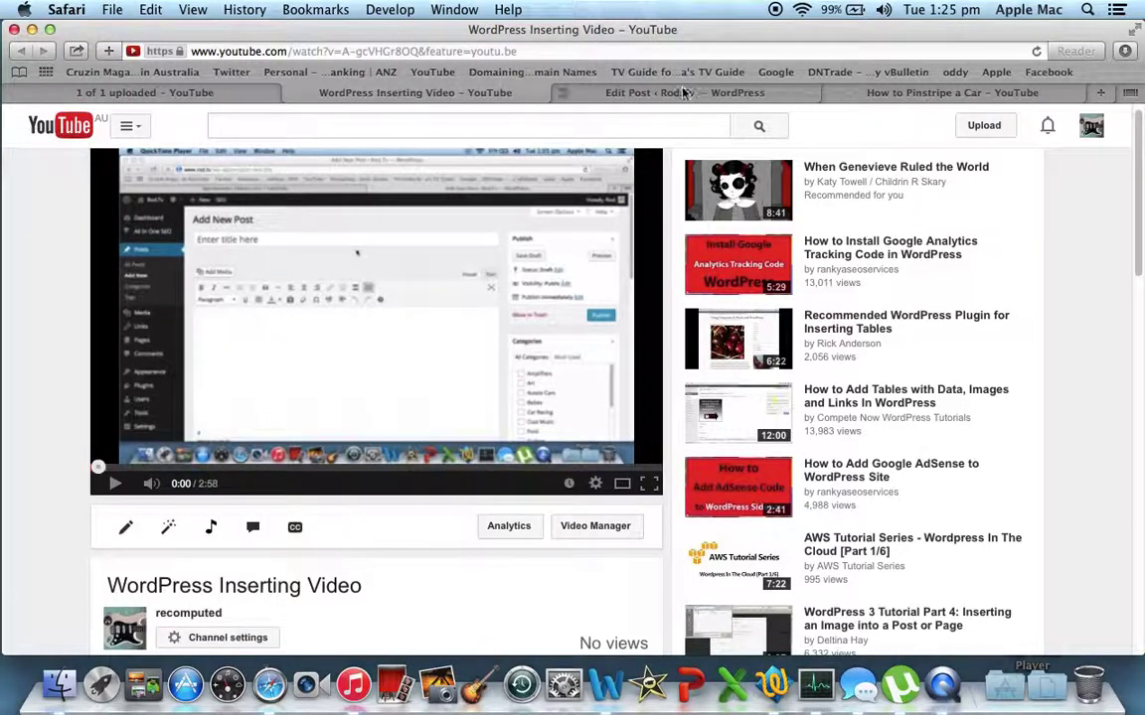
left_click(831, 92)
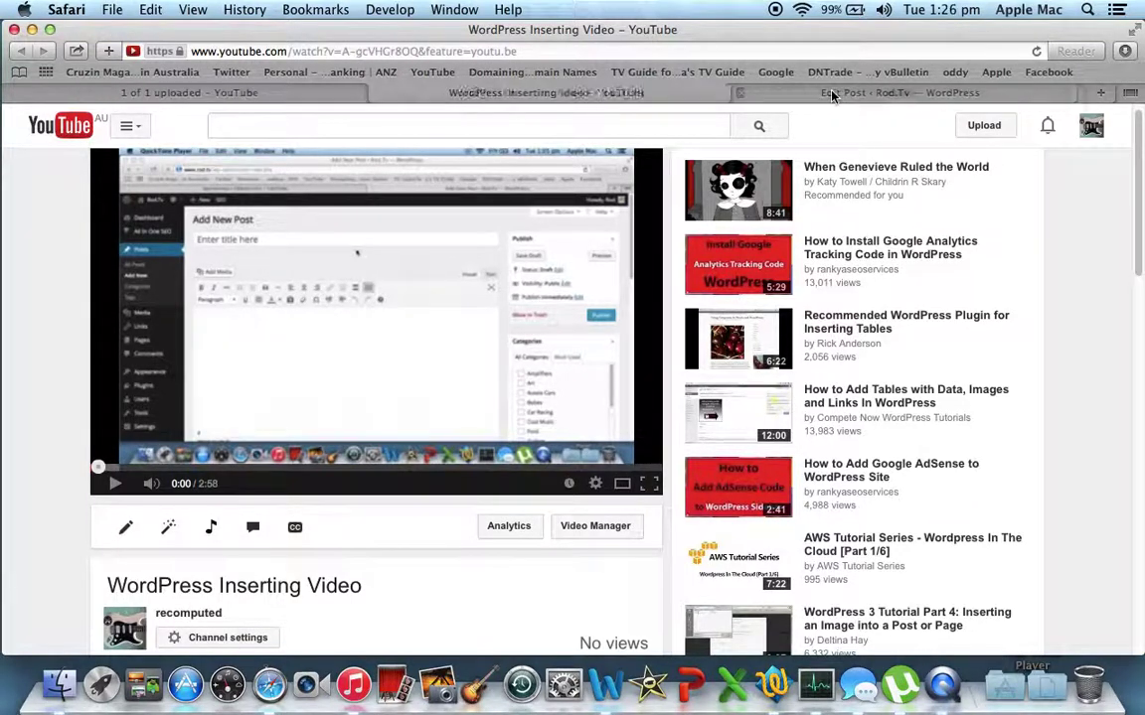
left_click(831, 91)
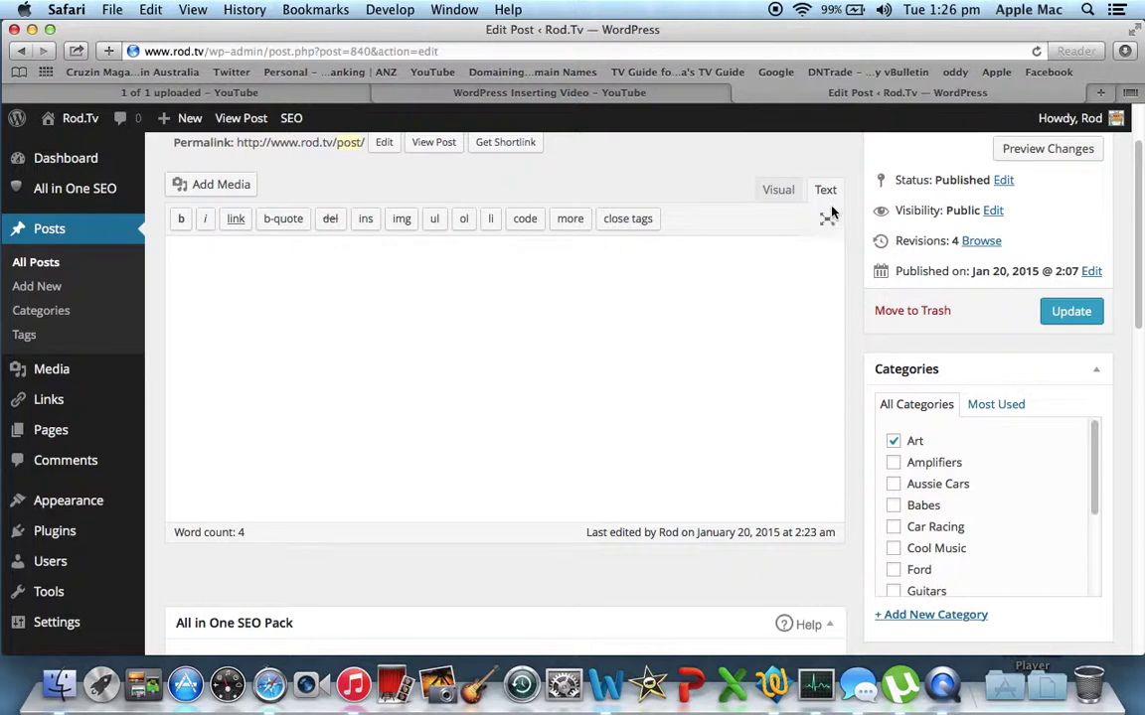
left_click(266, 271)
type("<iframe width=\"420\" height=\"315\" src=\"//www.youtube.com/embed/A-gcVHGr8OQ?rel=0\" frameborder=\"0\" allowfullscreen></iframe>")
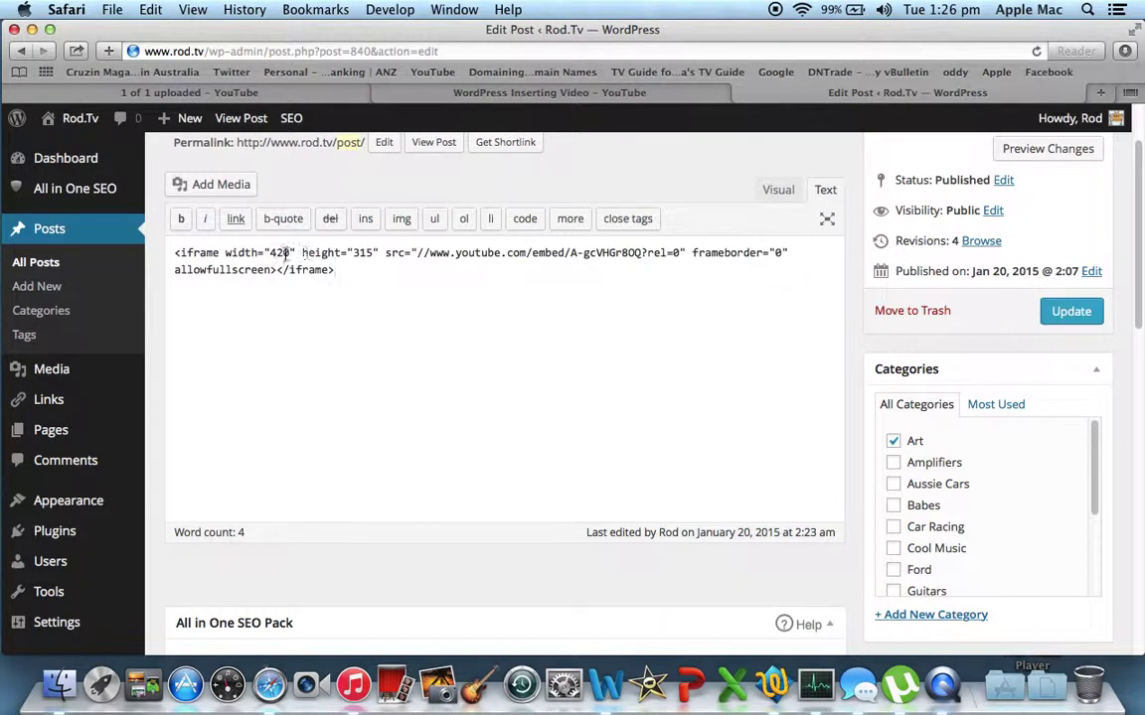
Set the width in the video's embed code to 5400
left_click(285, 252)
key("BackSpace")
key("BackSpace")
type("540")
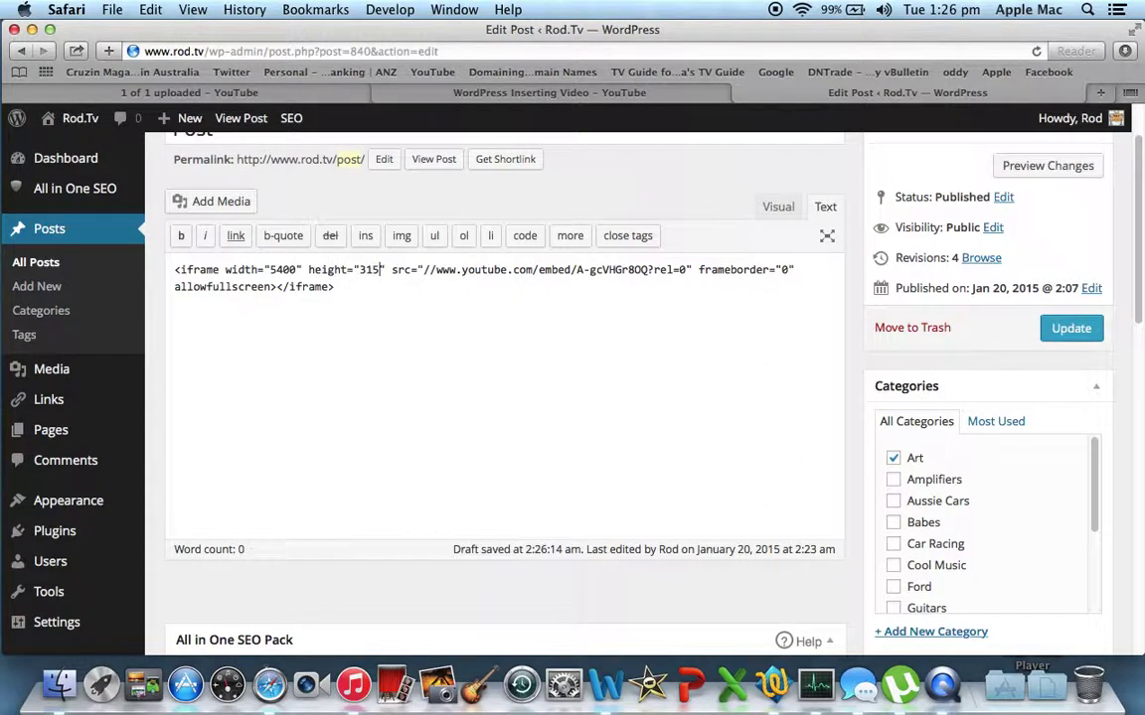
Set the height in the embed code to 420 and add the credit line "By Recomputed" below it
left_click(383, 269)
key("BackSpace")
key("BackSpace")
key("BackSpace")
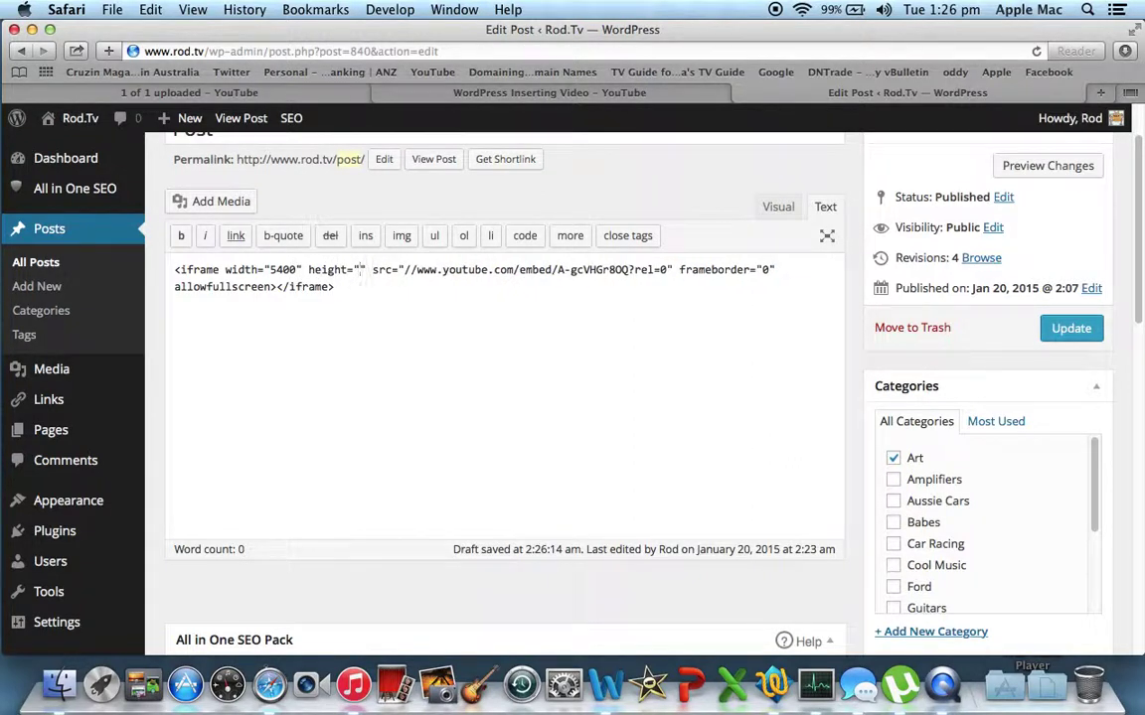
type("429")
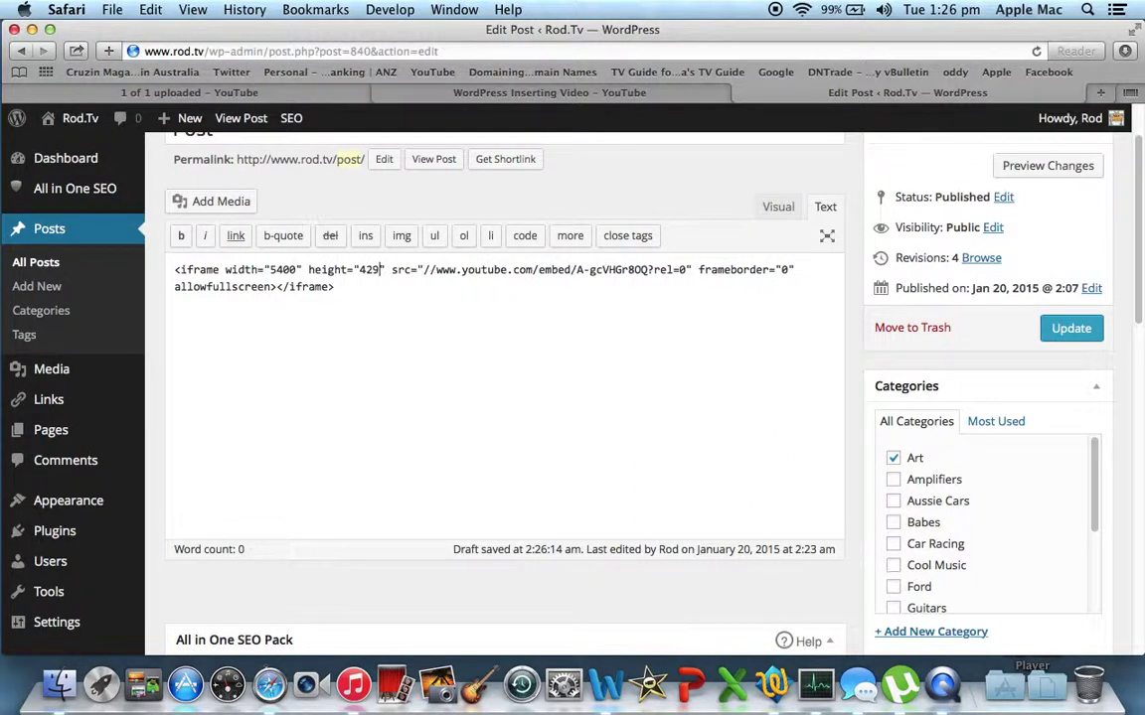
key("BackSpace")
left_click(352, 295)
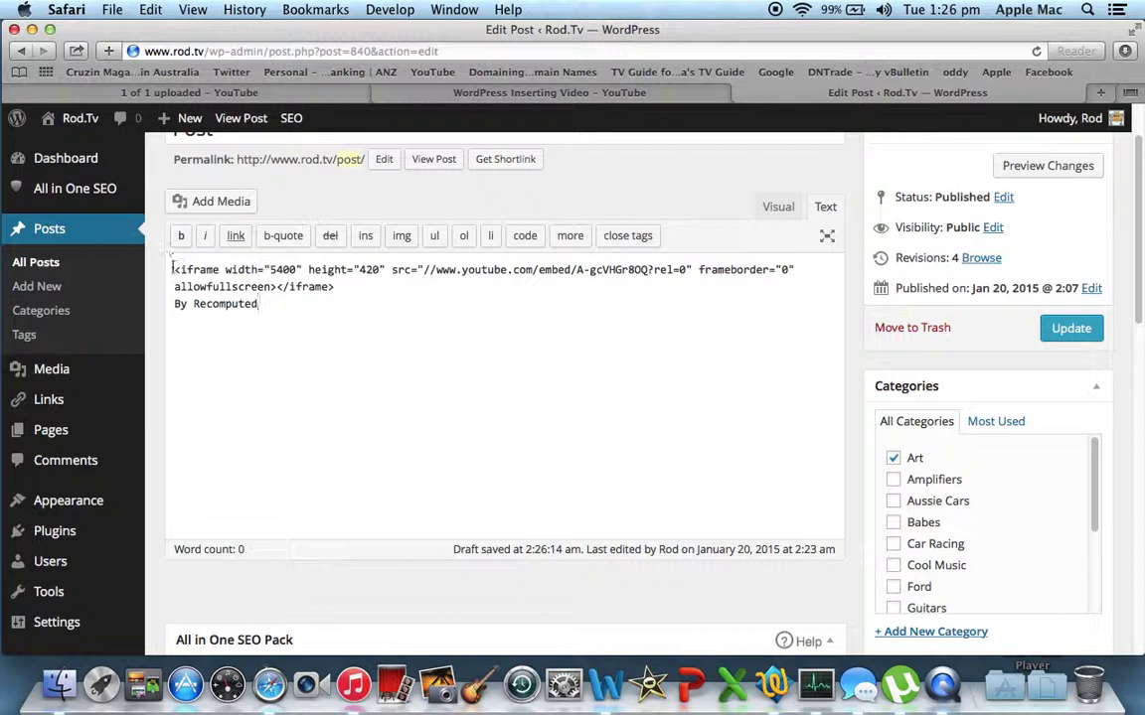
Add the line "Text here" and a blank line above the video's embed code, and show the post in the visual editor
left_click(173, 269)
key("Return")
key("Return")
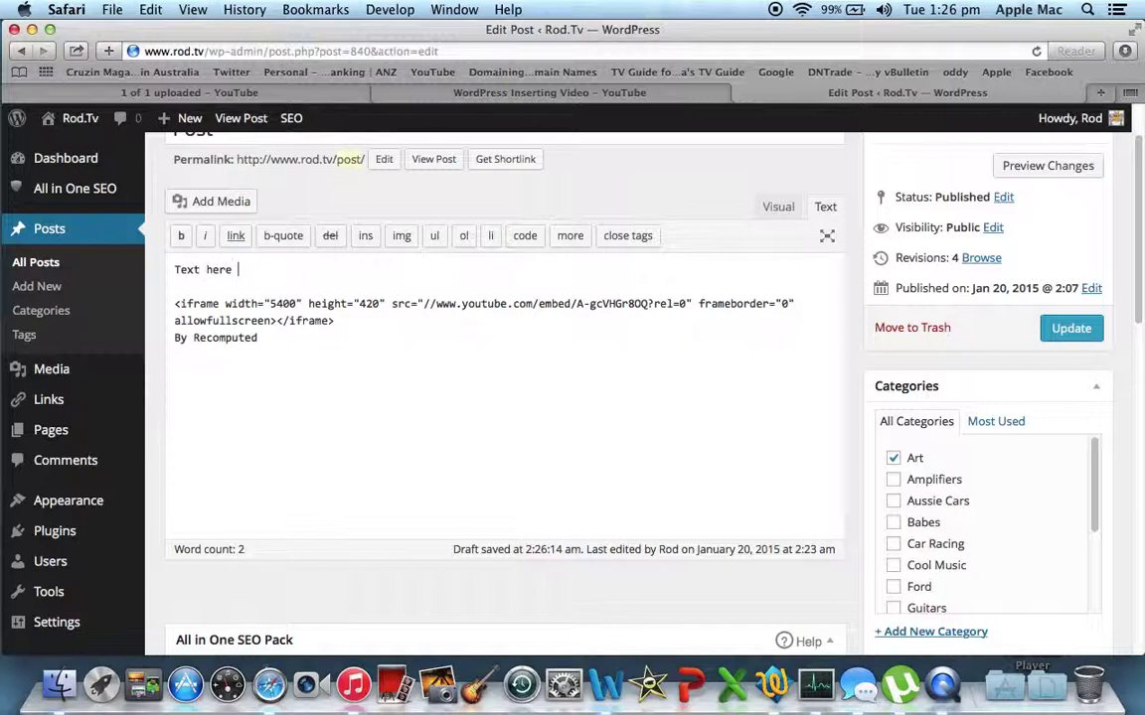
mouse_move(1093, 455)
left_mouse_down()
mouse_move(1090, 523)
mouse_move(1093, 429)
left_mouse_up()
left_click(774, 207)
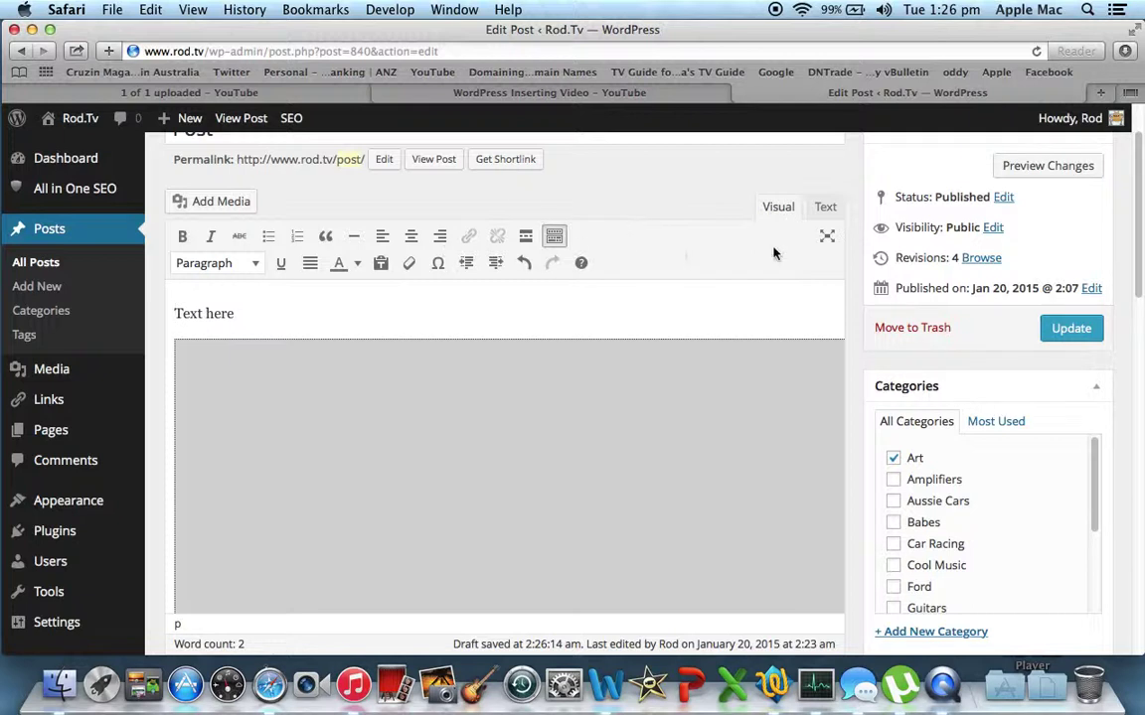
Set the width in the video's embed code to 540 and update the post
left_click(824, 209)
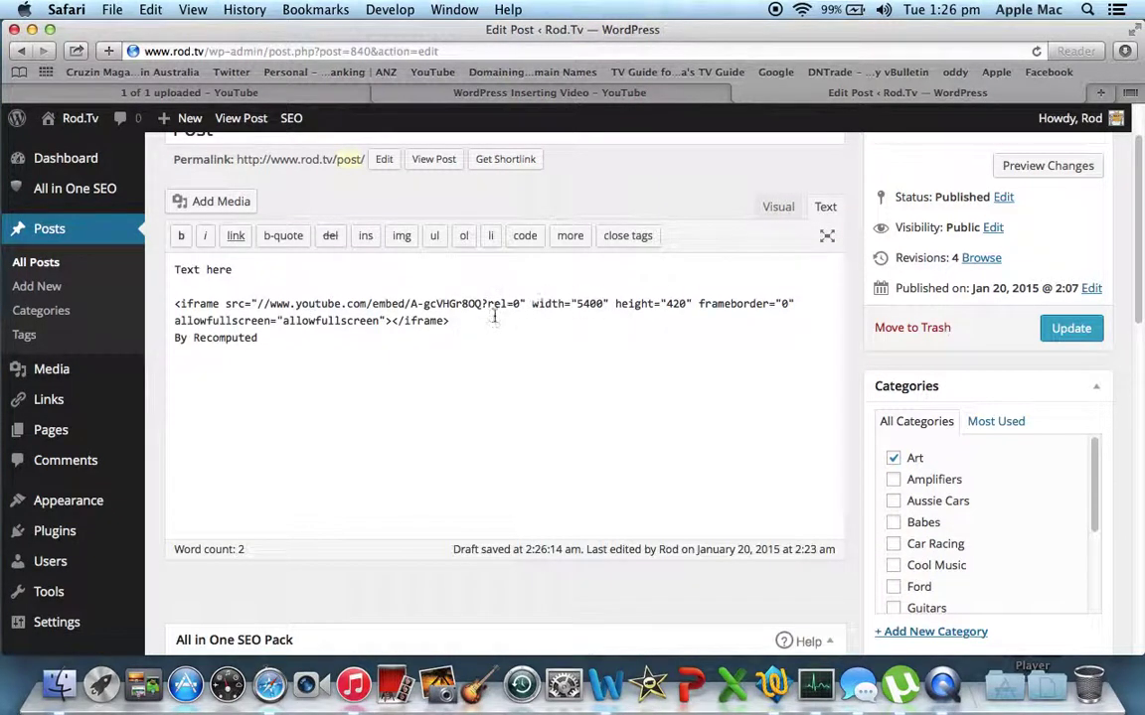
left_click(597, 303)
key("BackSpace")
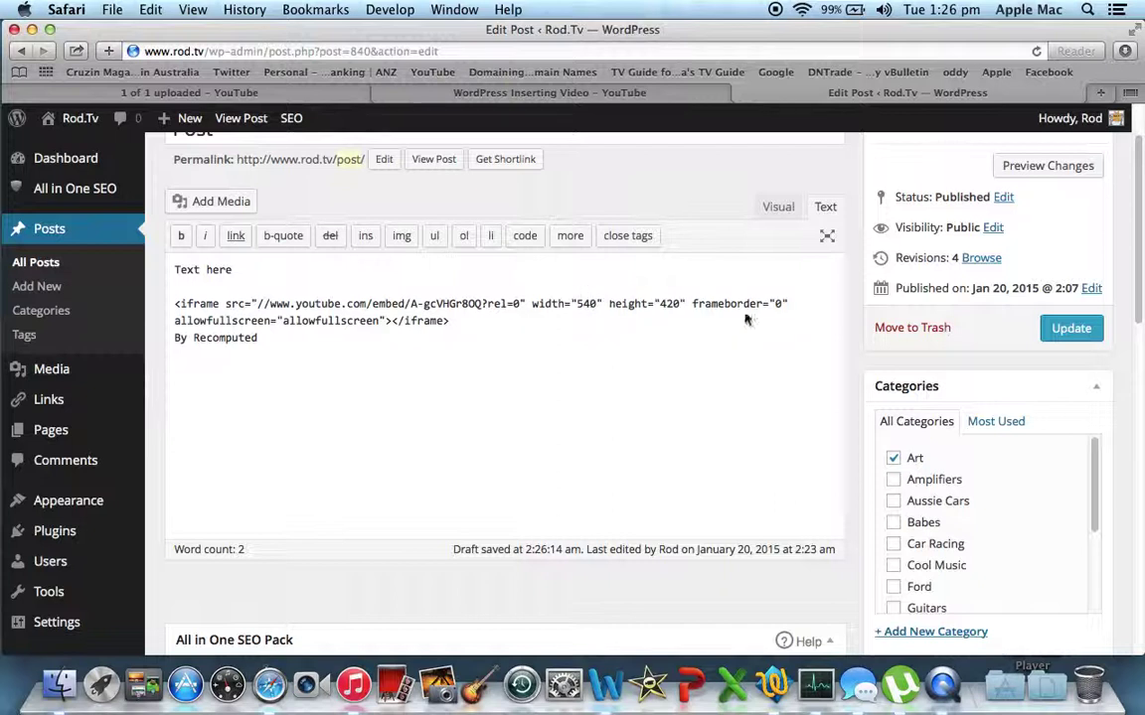
left_click(1070, 328)
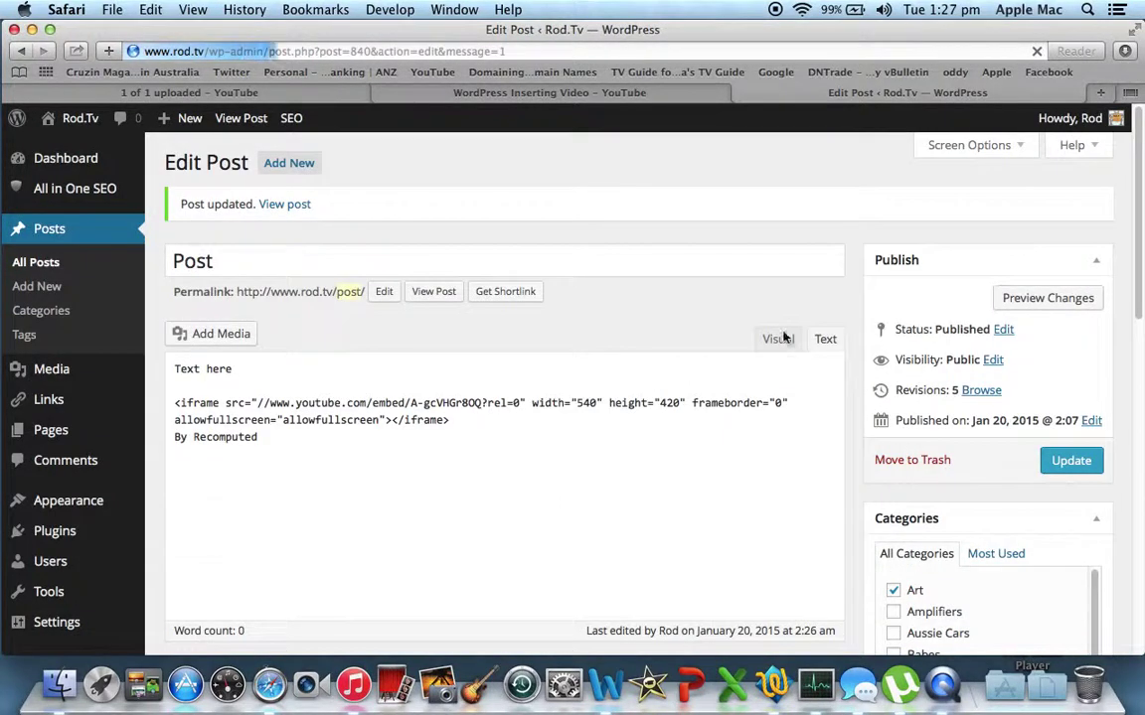
type("Text here")
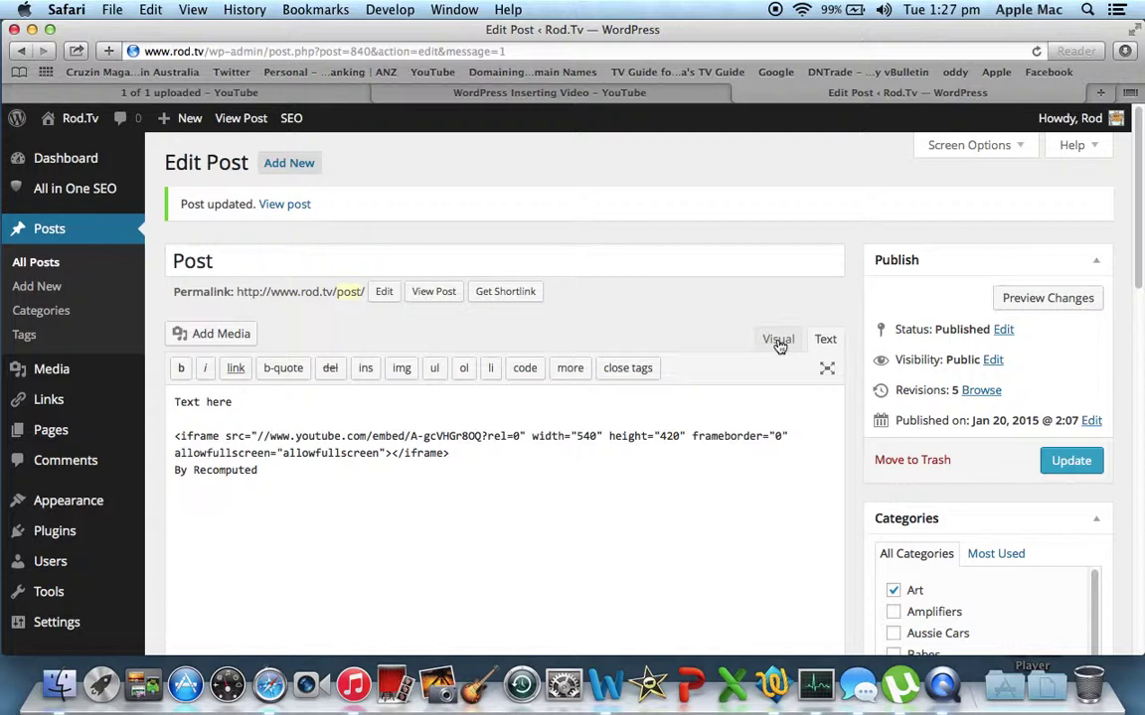
Centre the intro text, the embedded video and the credit line in the visual editor and update the post
left_click(778, 340)
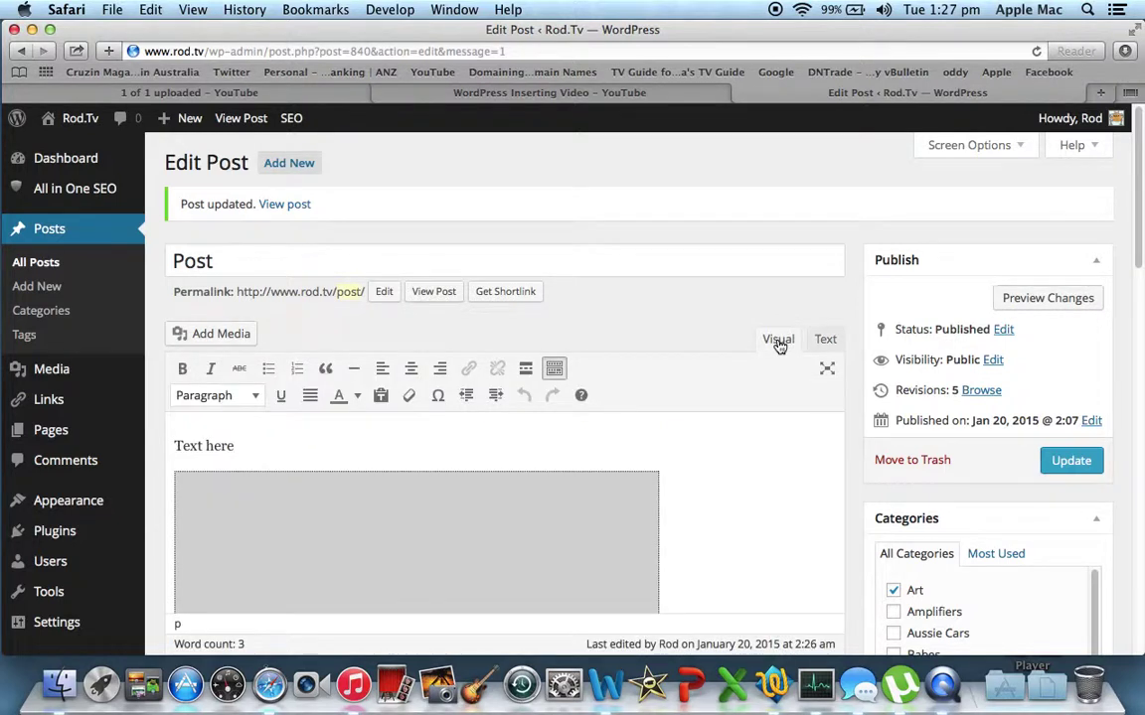
left_click_drag(1133, 214, 1135, 314)
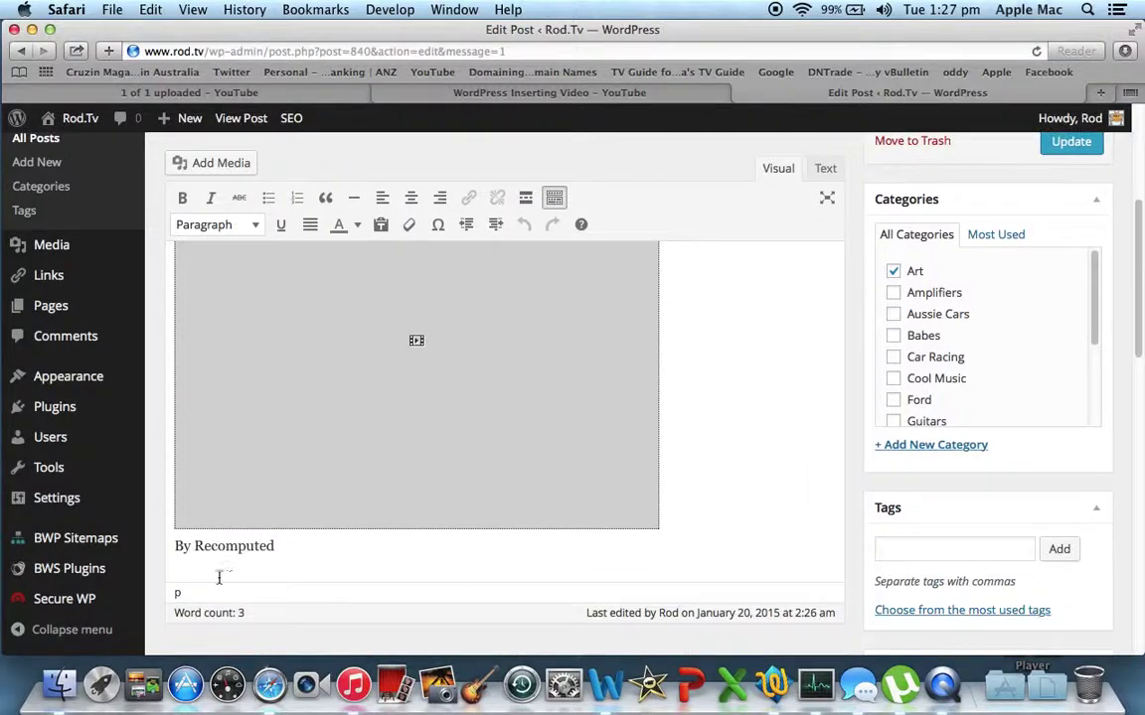
left_click(304, 556)
left_click_drag(282, 545, 397, 184)
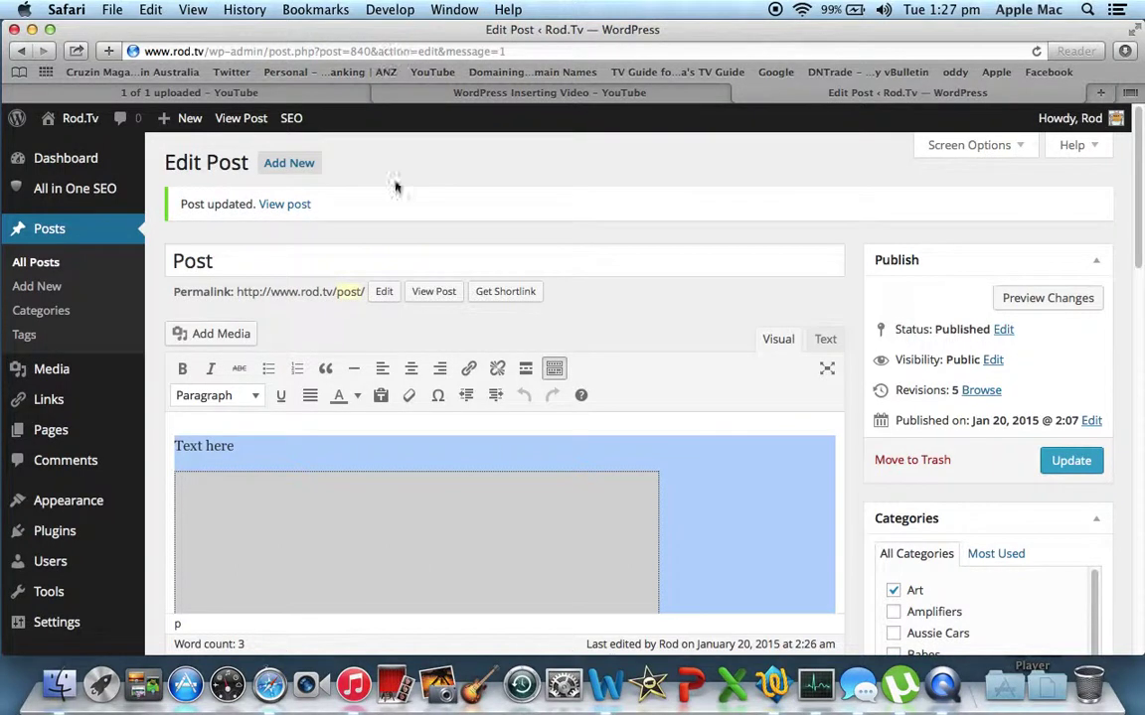
left_click(411, 370)
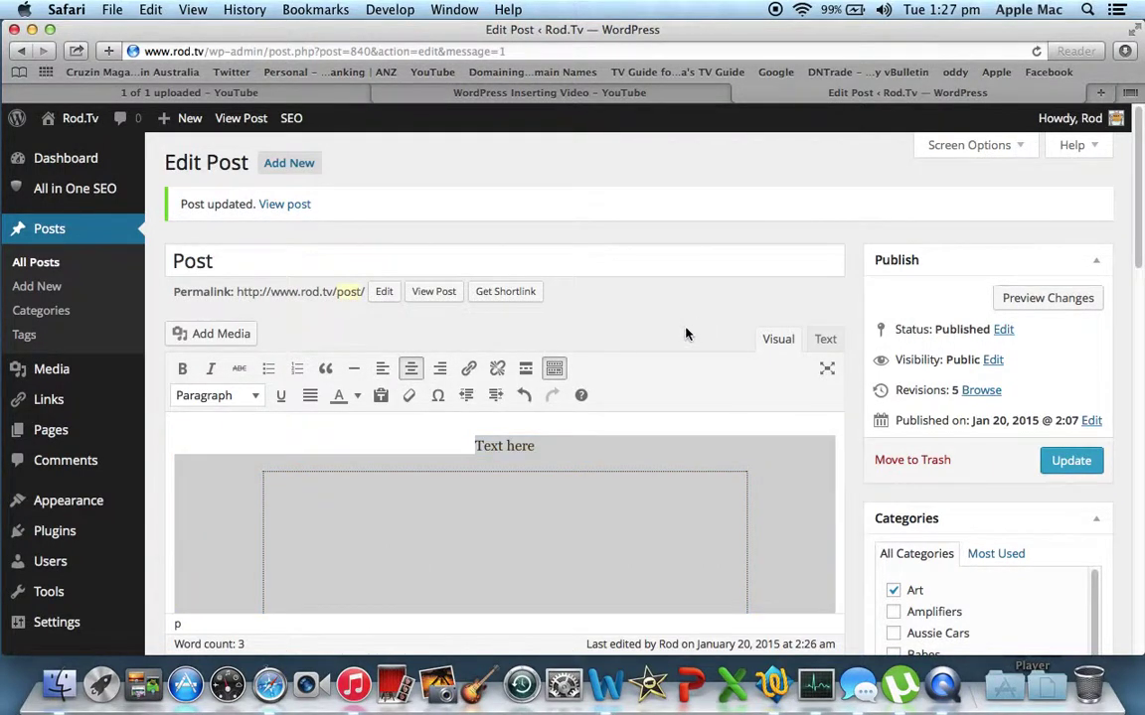
left_click(1070, 460)
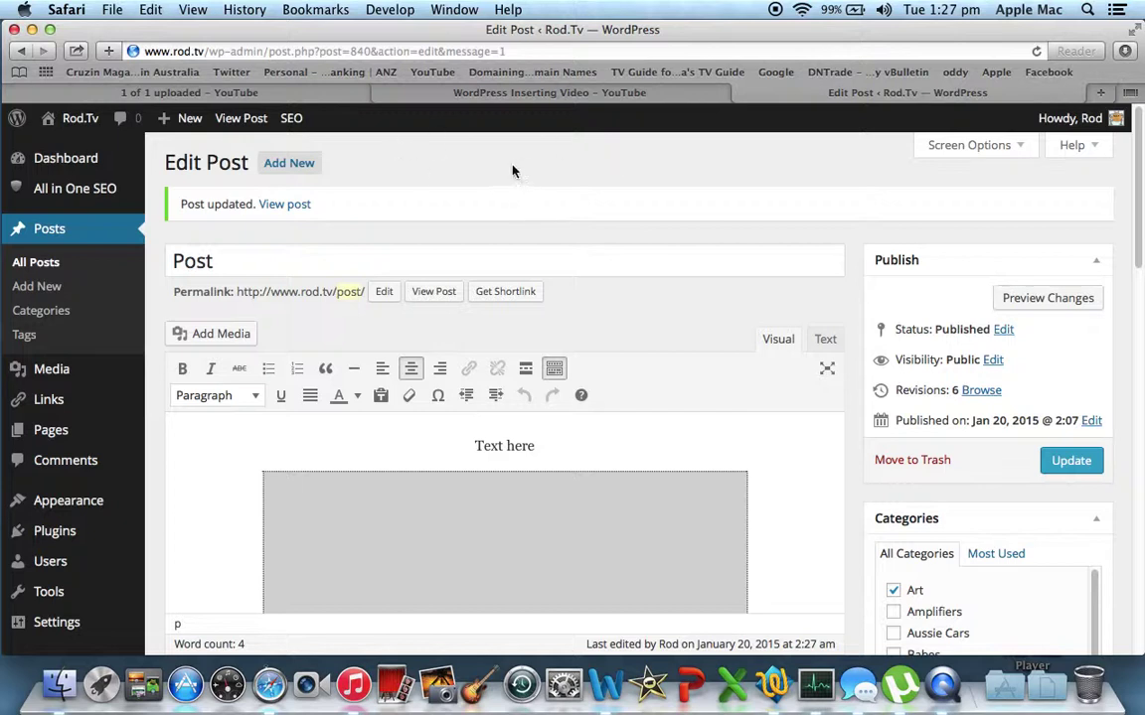
Open the Rod.Tv home page and check how the embedded video appears in the published post
left_click(73, 119)
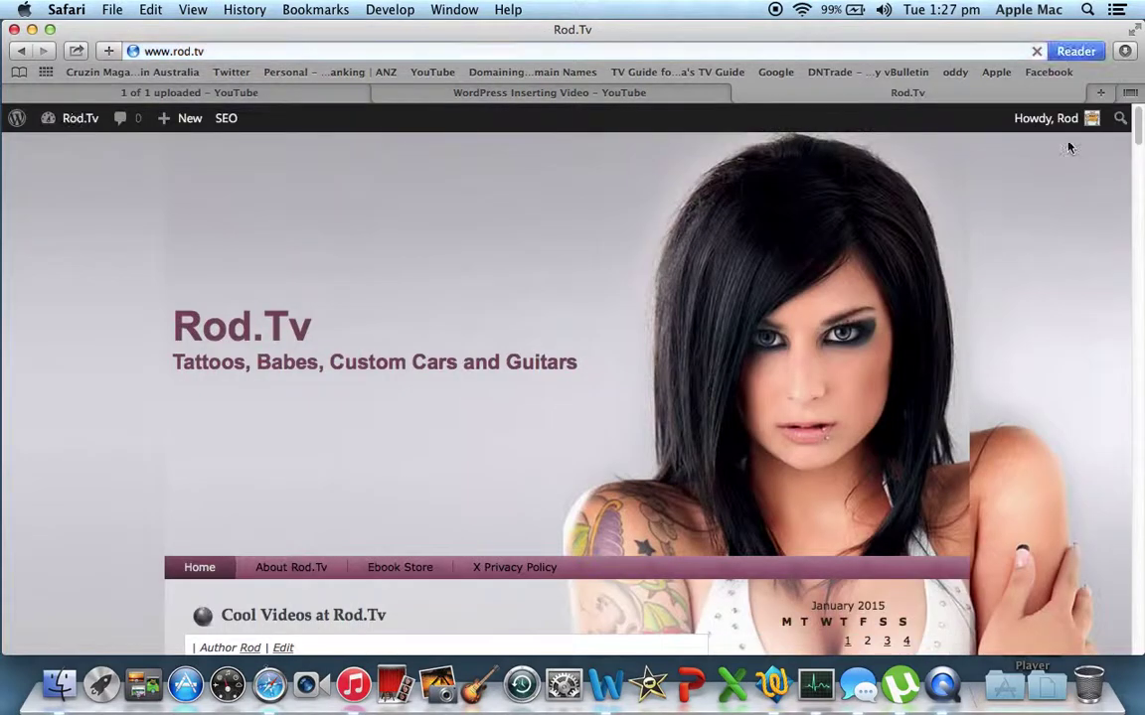
left_click_drag(1139, 118, 1140, 206)
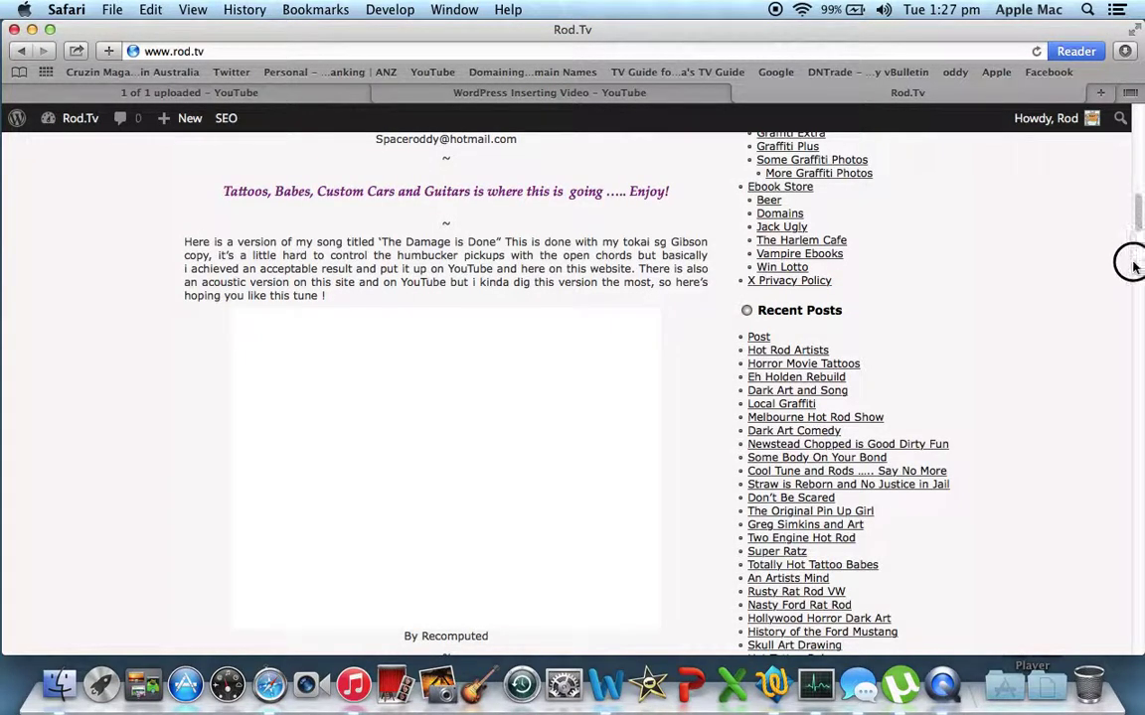
scroll(1132, 258, "down", 5)
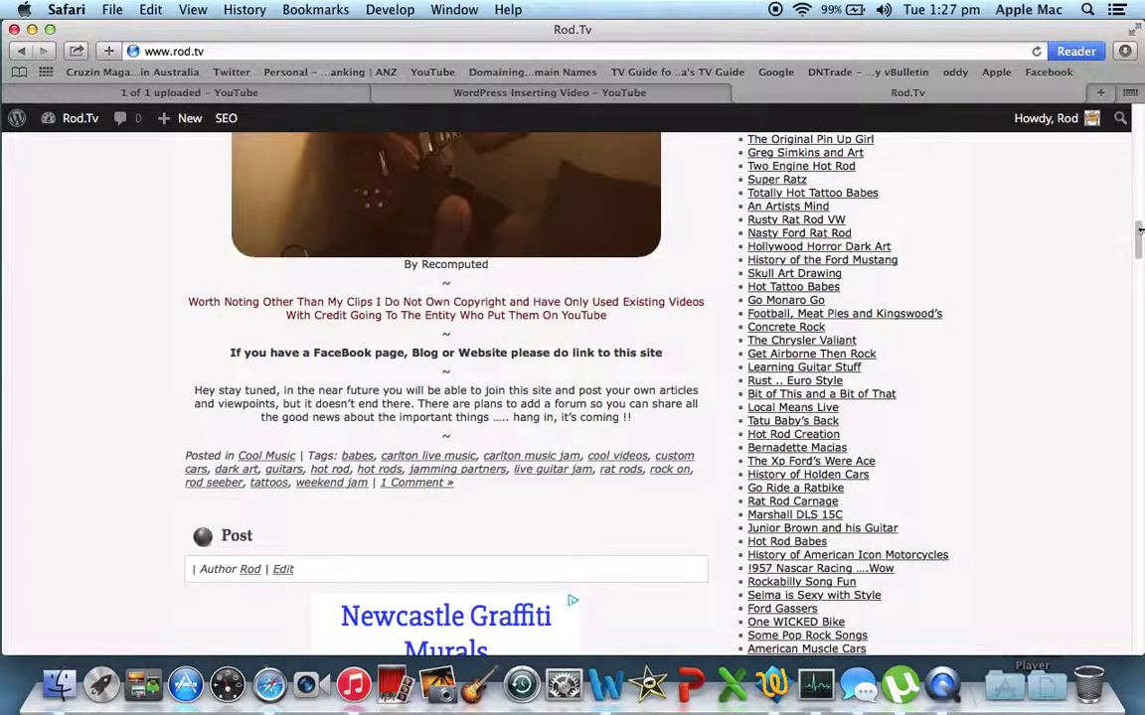
left_click_drag(1137, 250, 1136, 296)
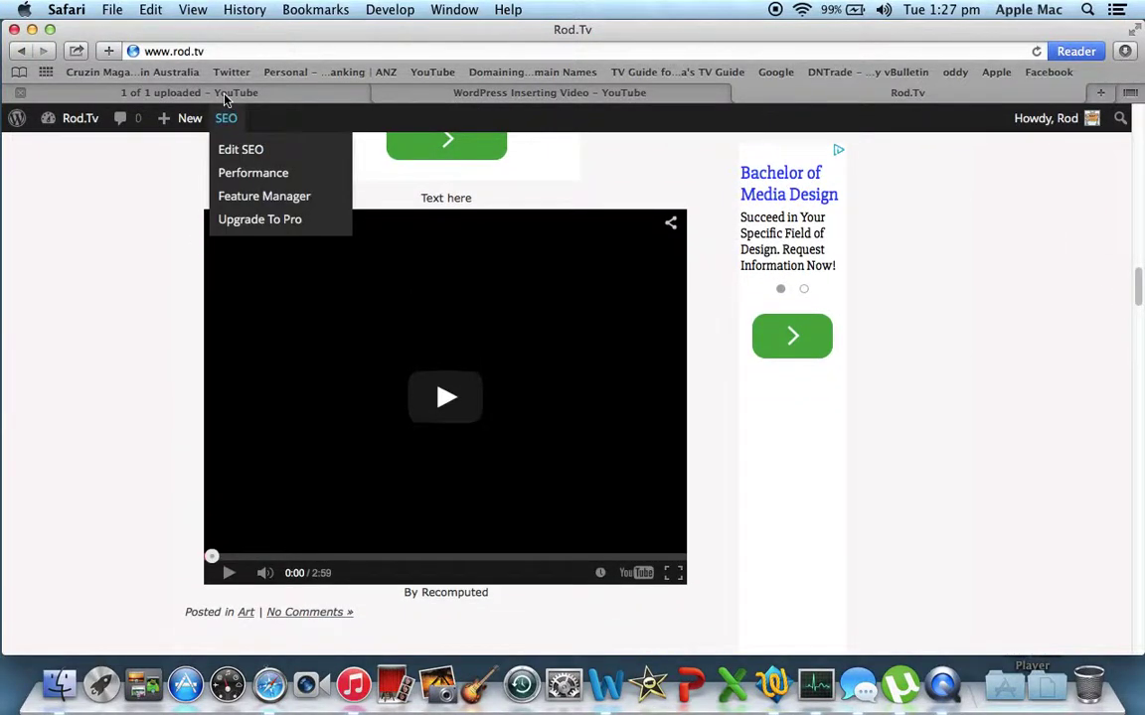
Close the "WordPress Inserting Video" YouTube page and return to the Rod.Tv site
left_click(180, 93)
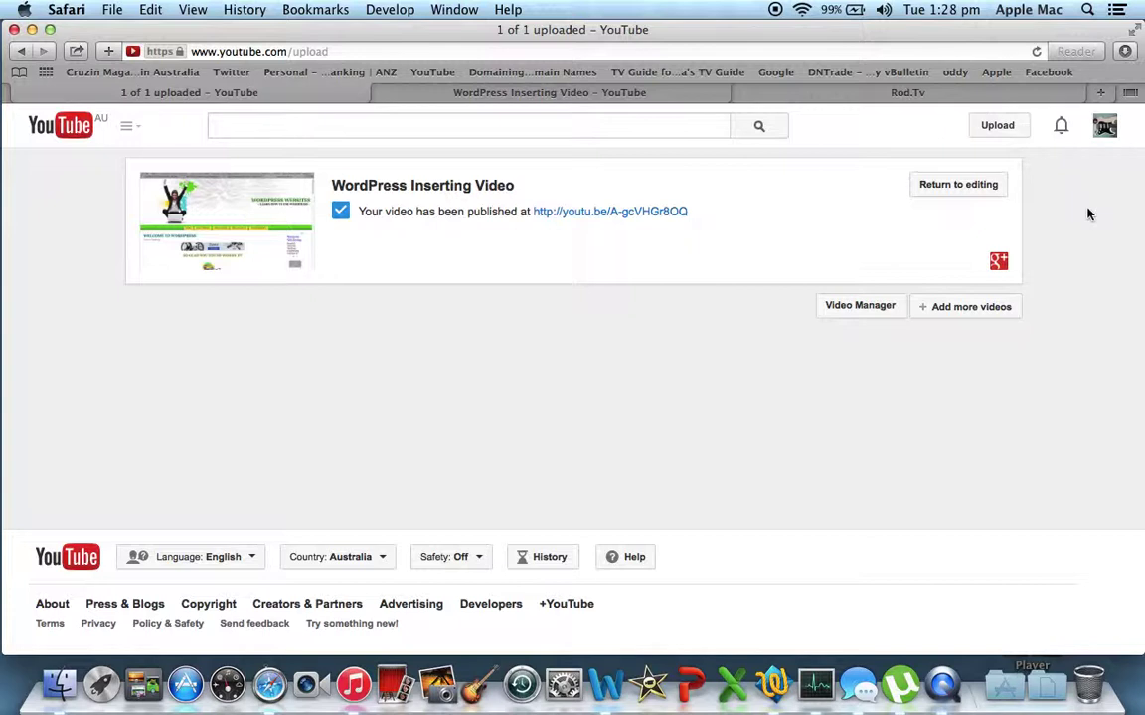
left_click(552, 93)
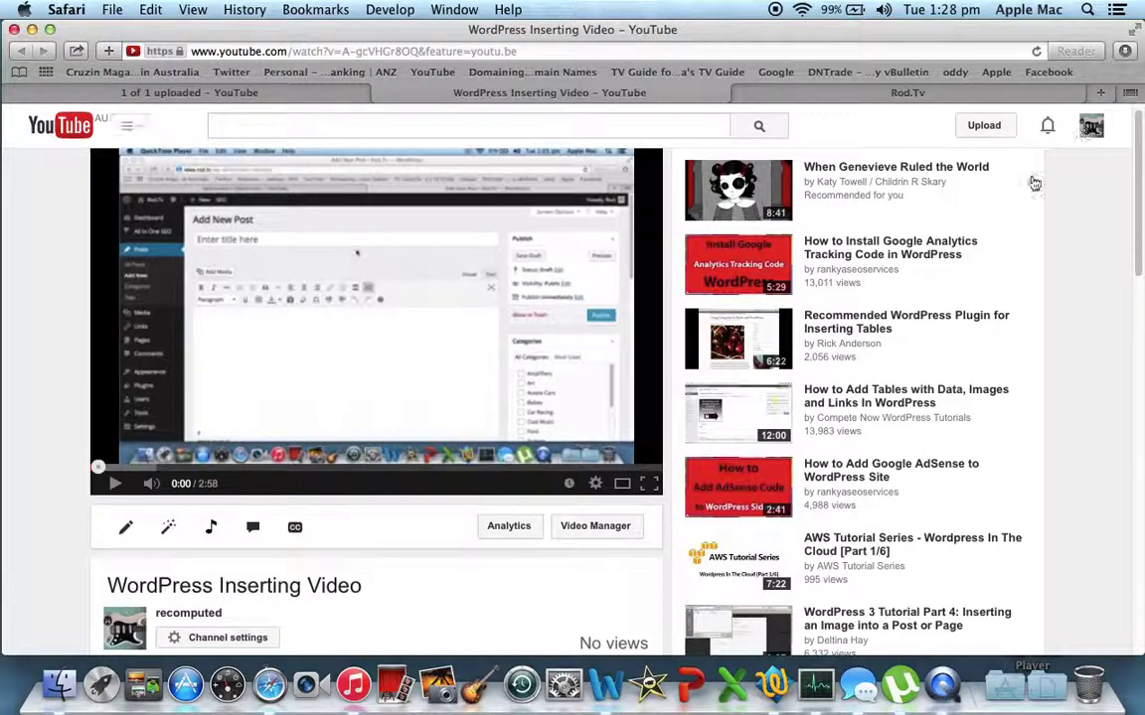
left_click(382, 95)
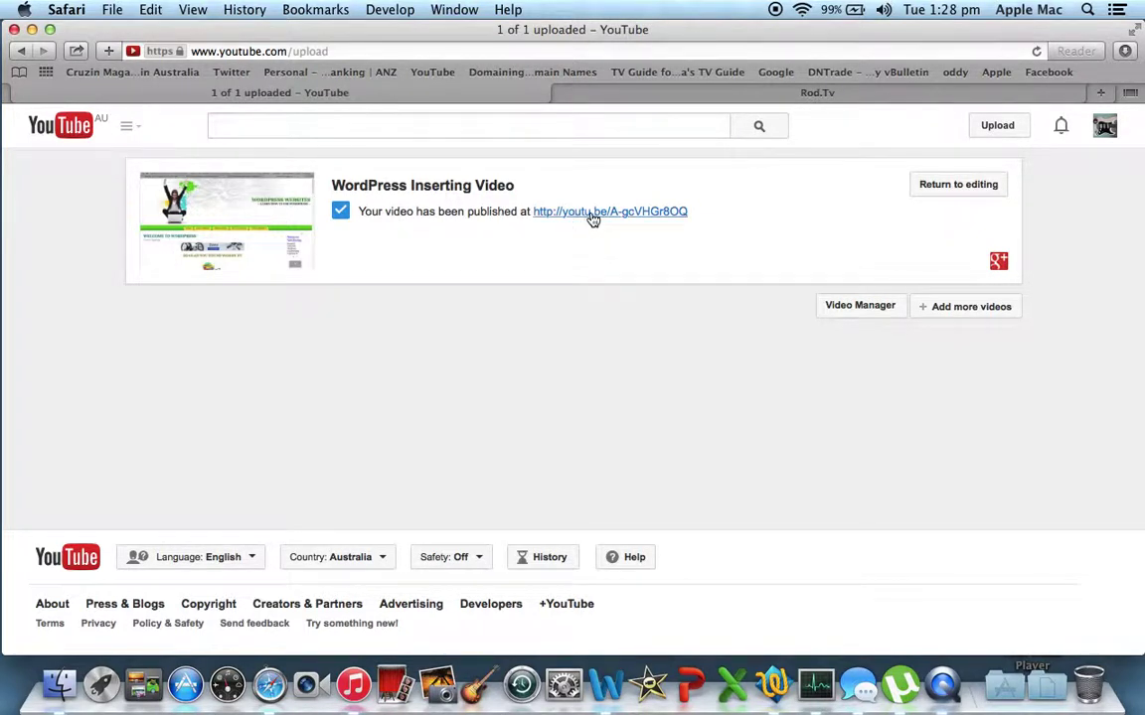
left_click(720, 95)
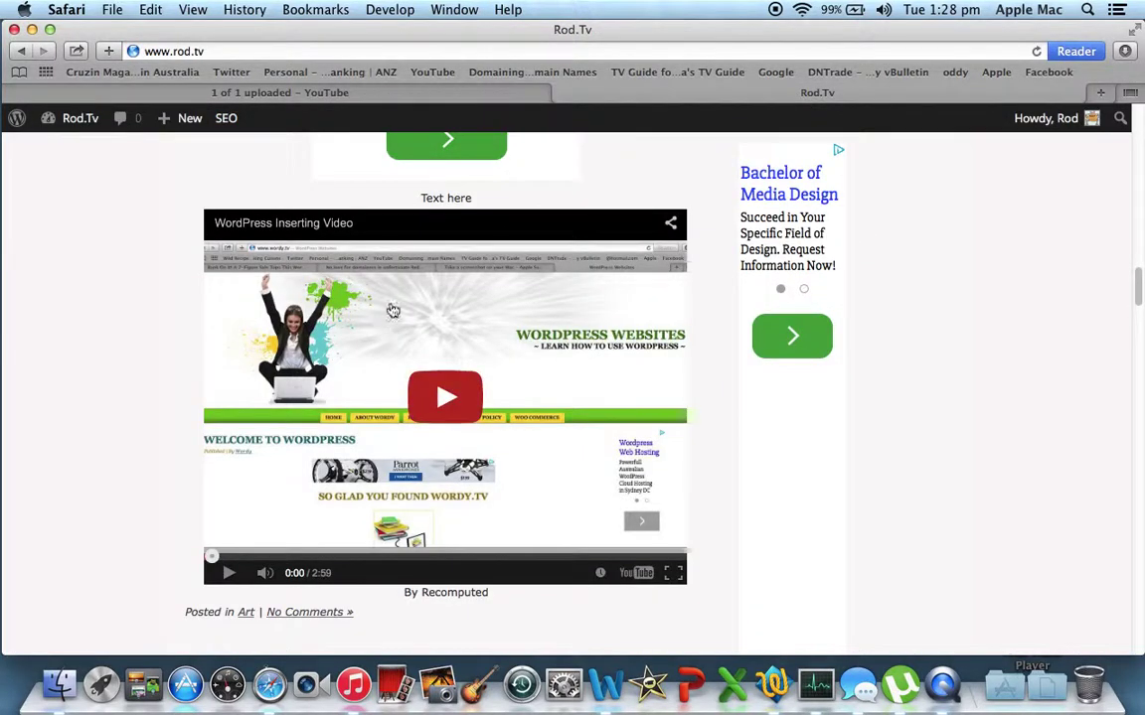
Open the post with the embedded video for editing from the site and show its HTML code
scroll(1026, 243, "down", 15)
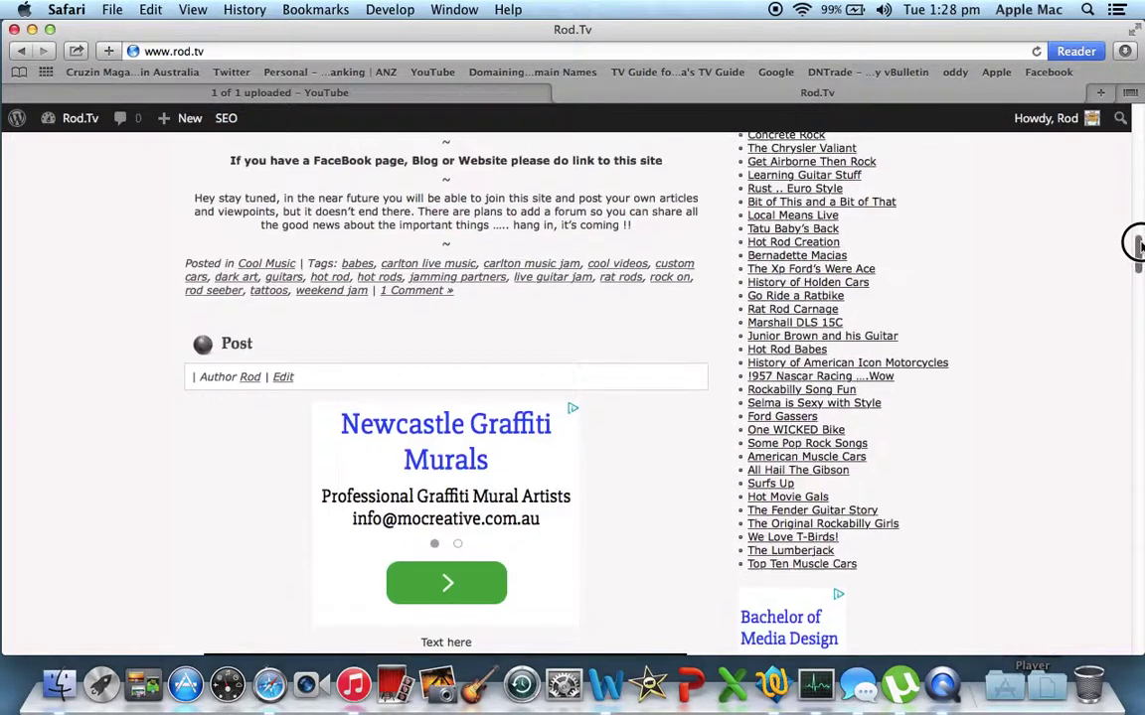
left_click(283, 365)
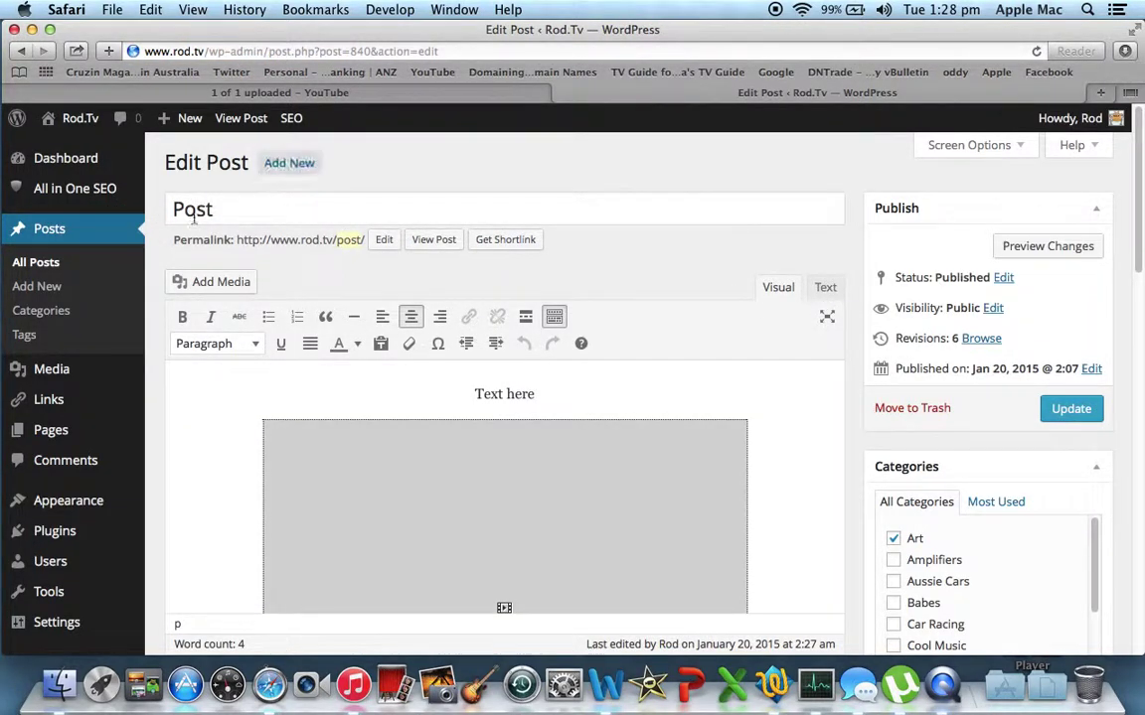
left_click(826, 288)
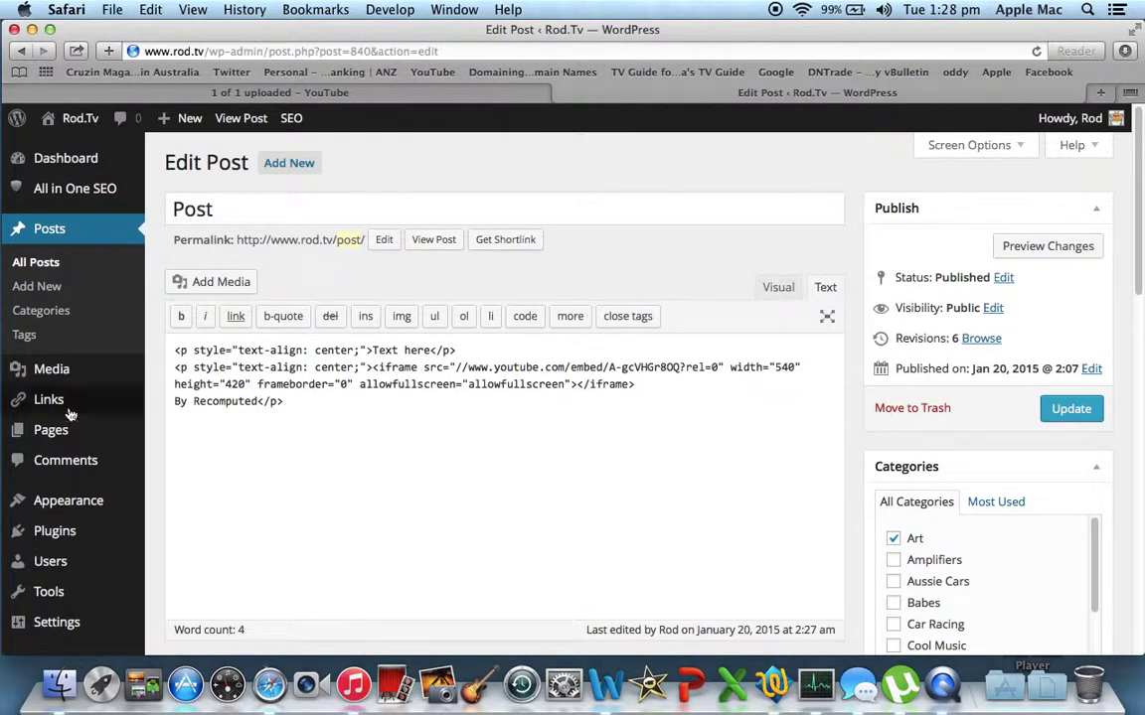
Open the published "WordPress Inserting Video" page on YouTube again, pause the playback and show its embed code
left_click(370, 94)
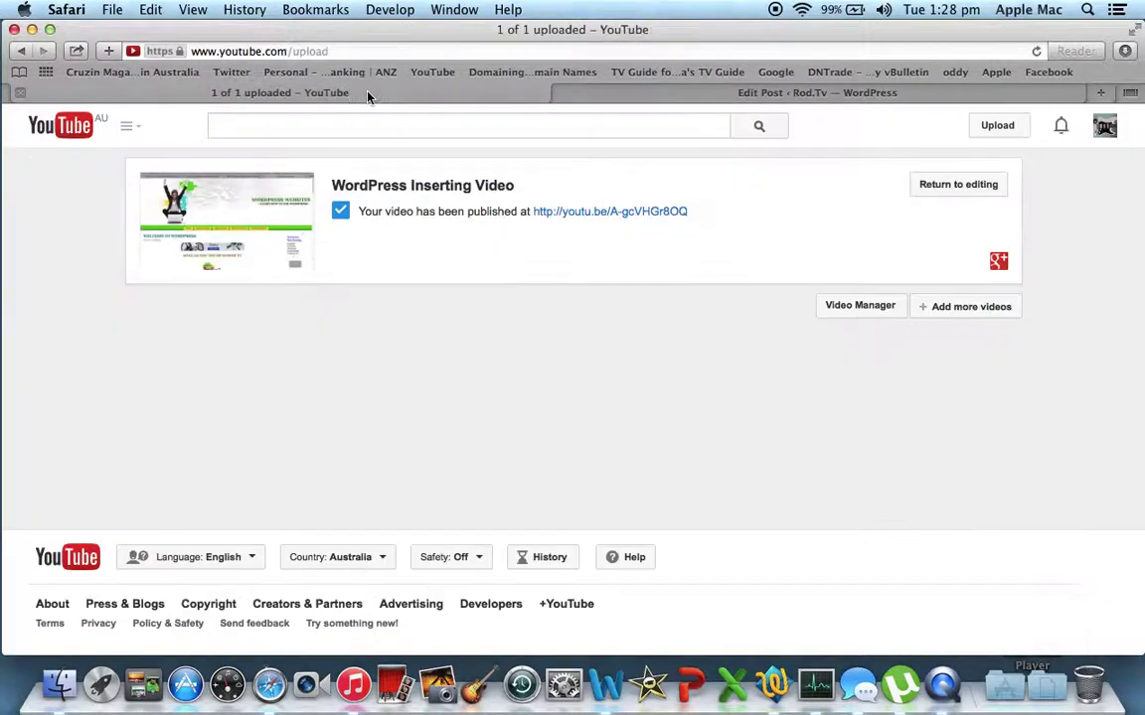
left_click(585, 215)
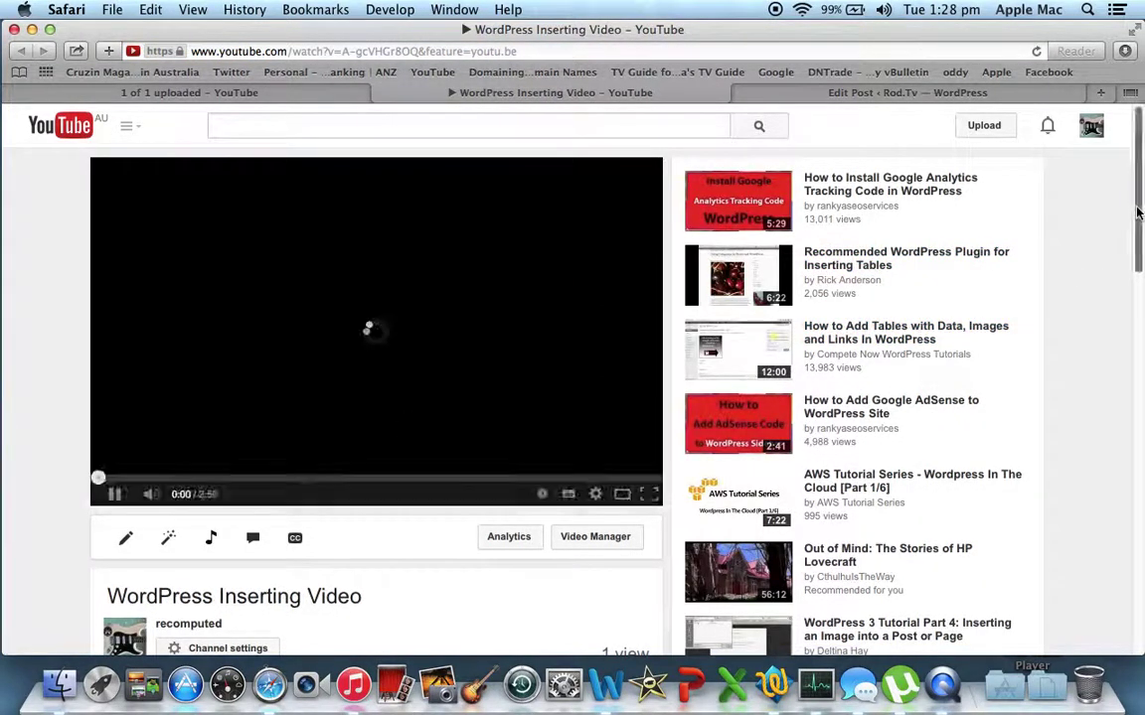
left_click_drag(1140, 216, 1135, 237)
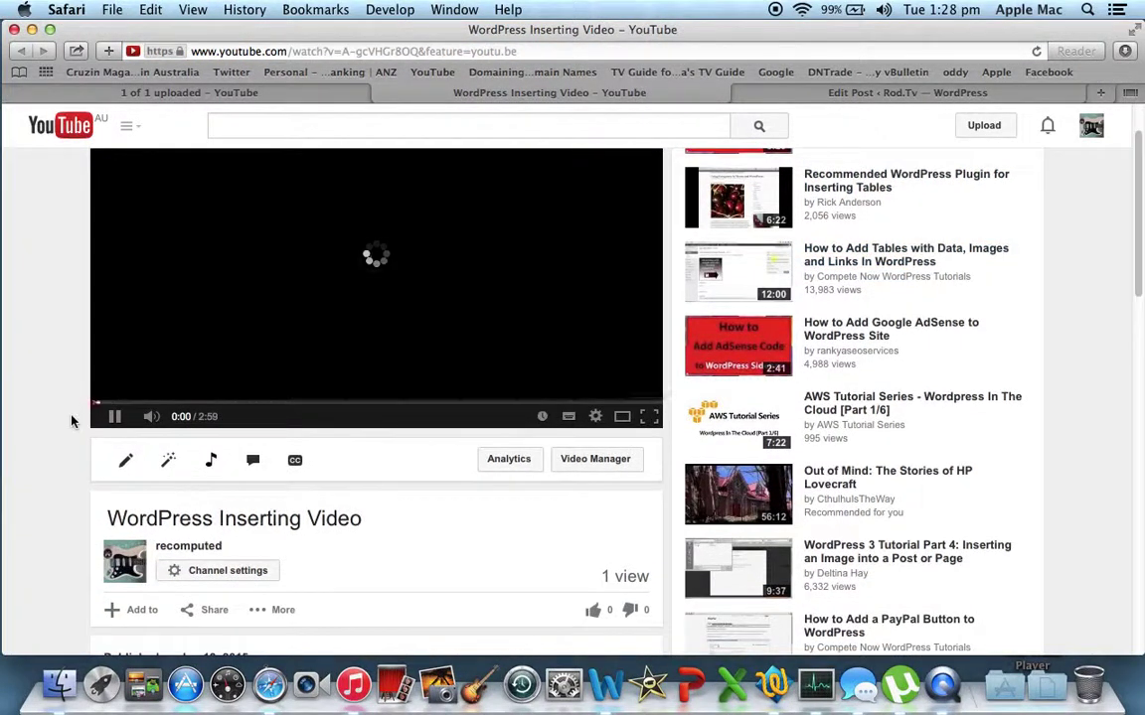
left_click(110, 415)
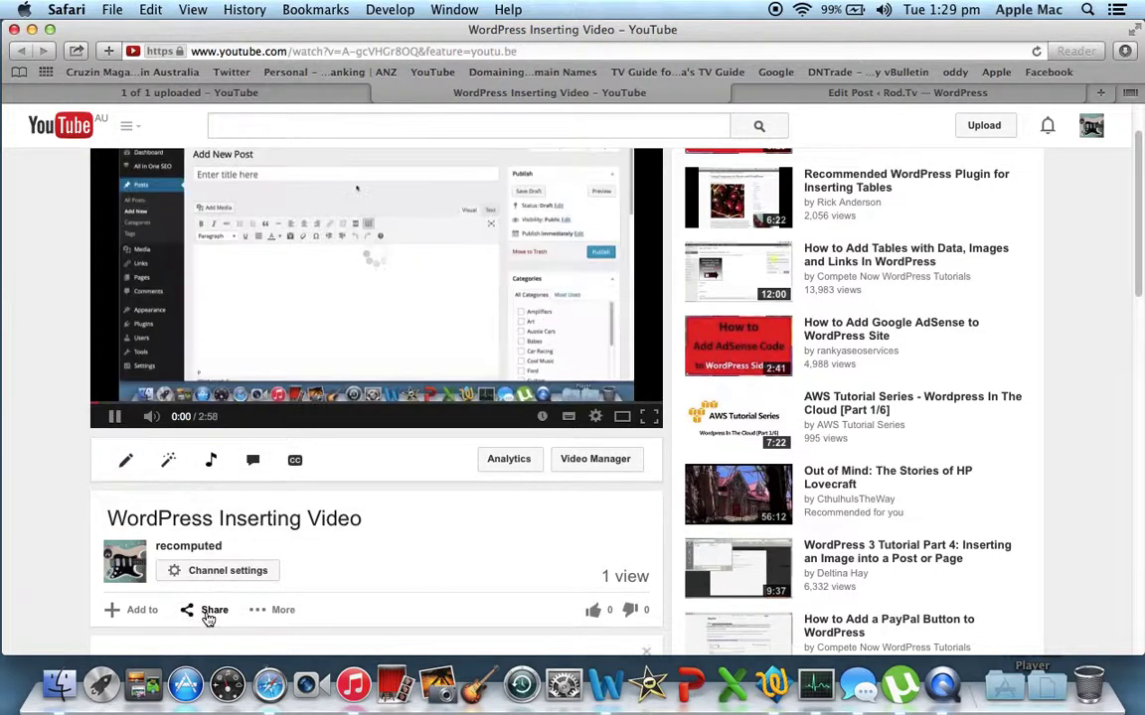
scroll(1133, 219, "down", 3)
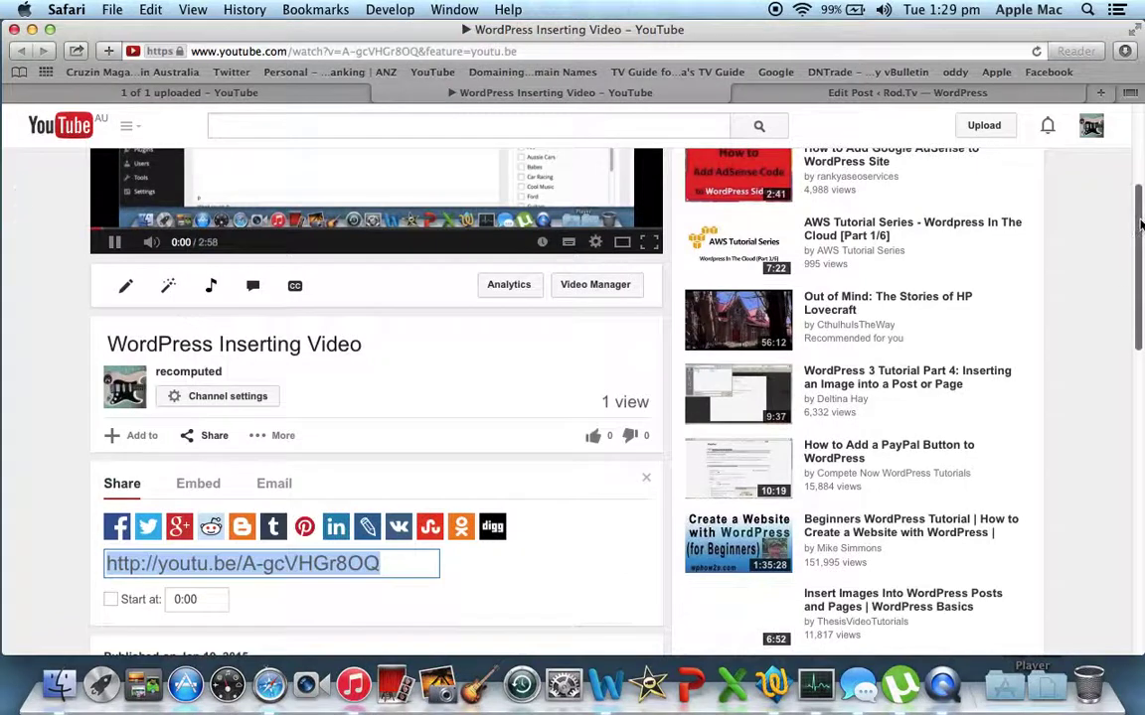
left_click(111, 240)
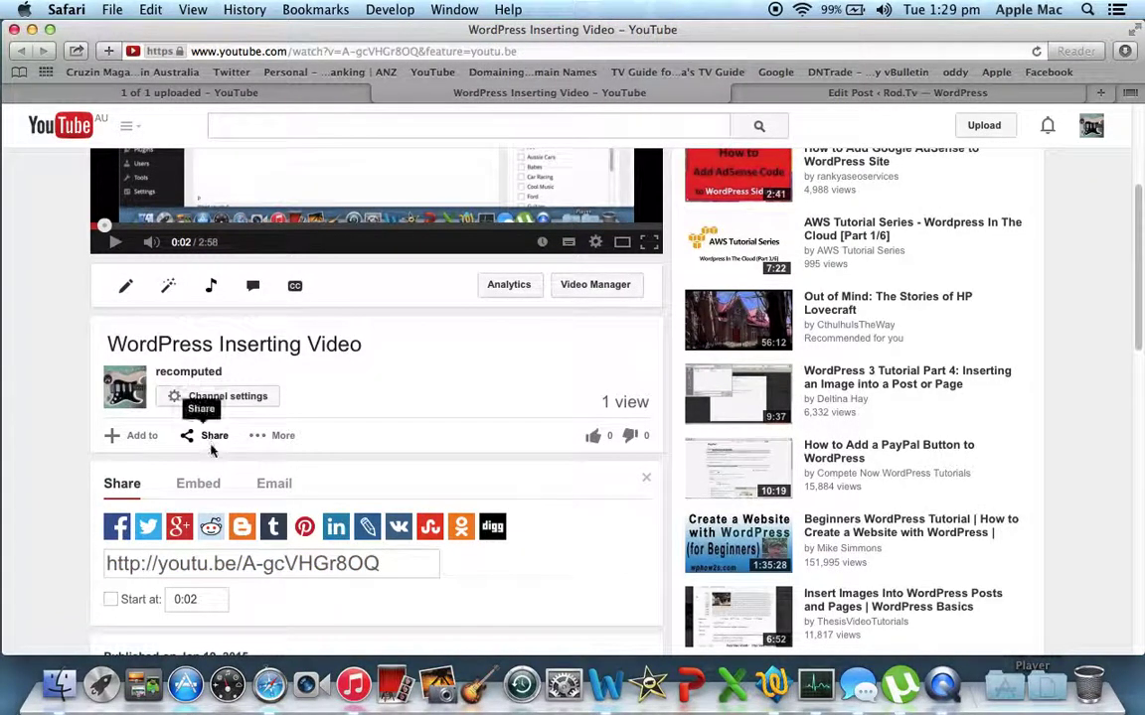
left_click(198, 485)
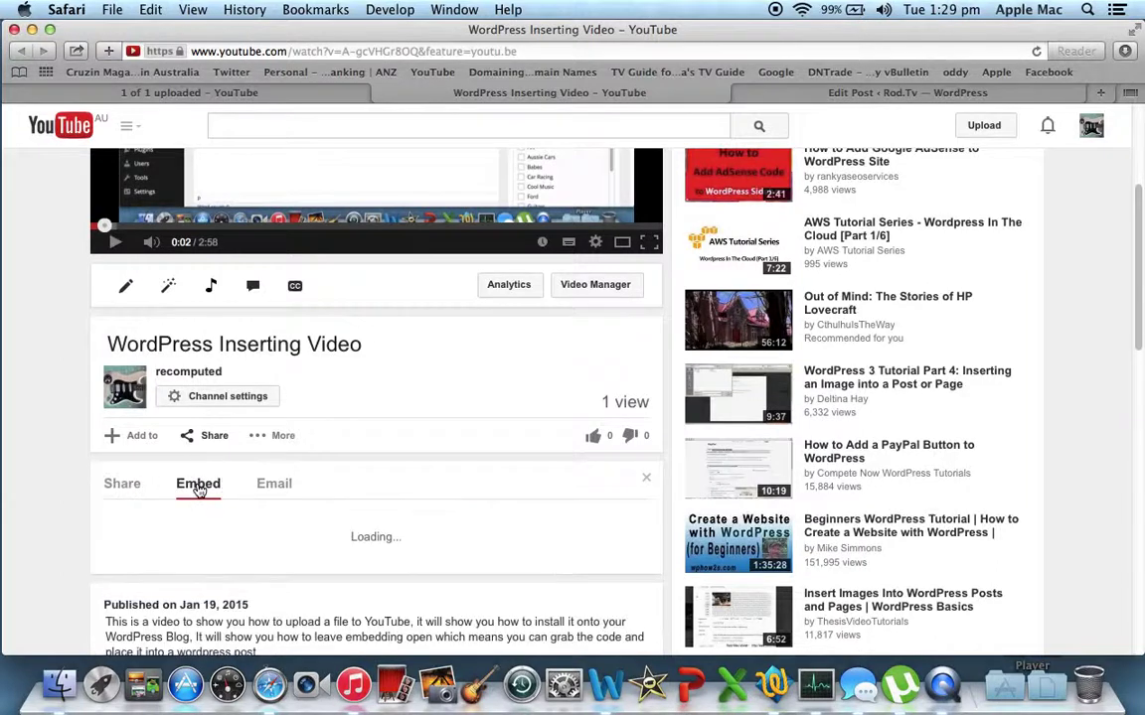
Expand the embed options, review the video size and player settings, and return to the WordPress post editor
left_click(1139, 308)
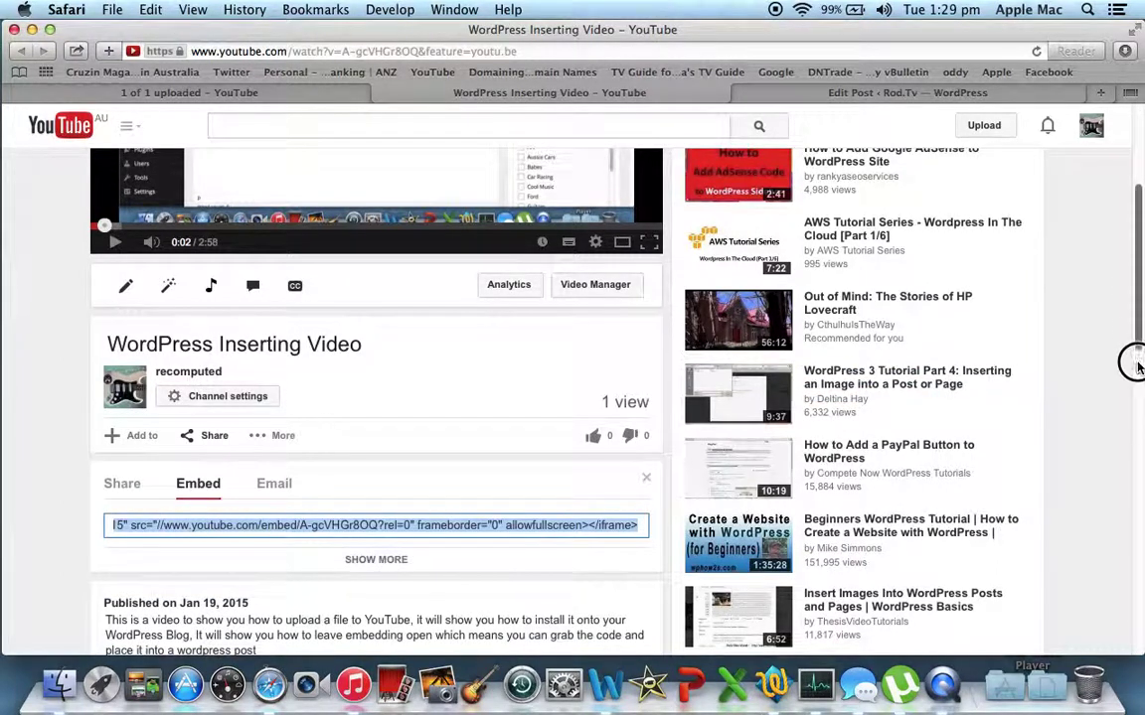
scroll(813, 382, "down", 3)
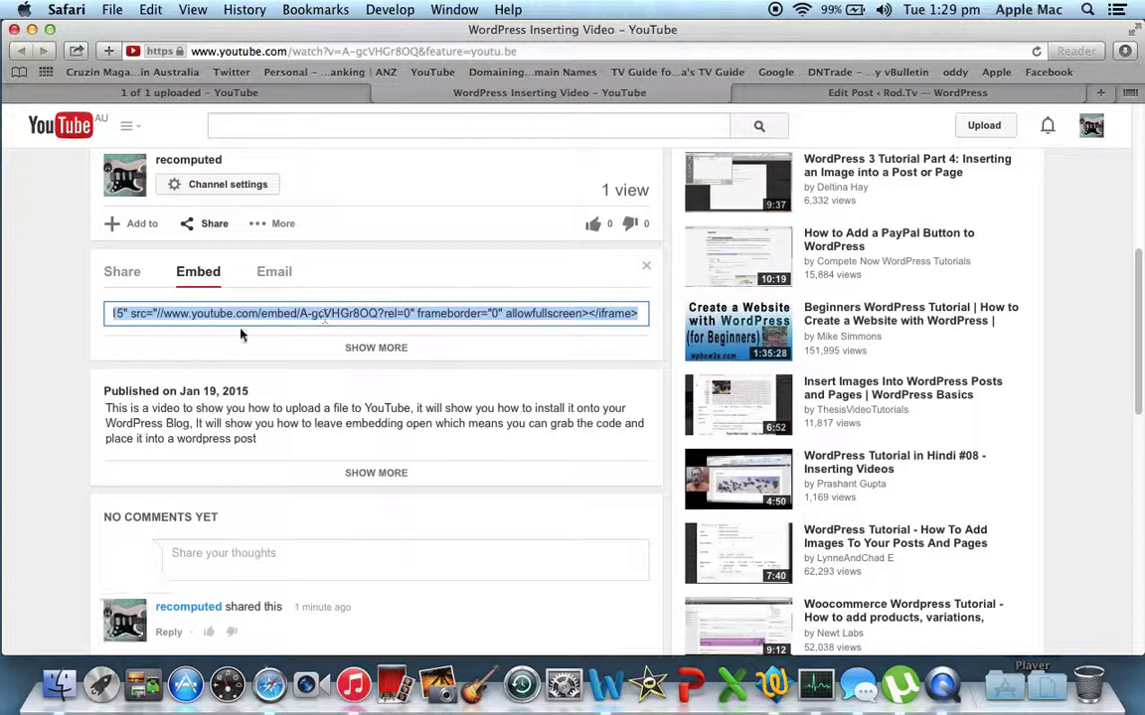
left_click(377, 352)
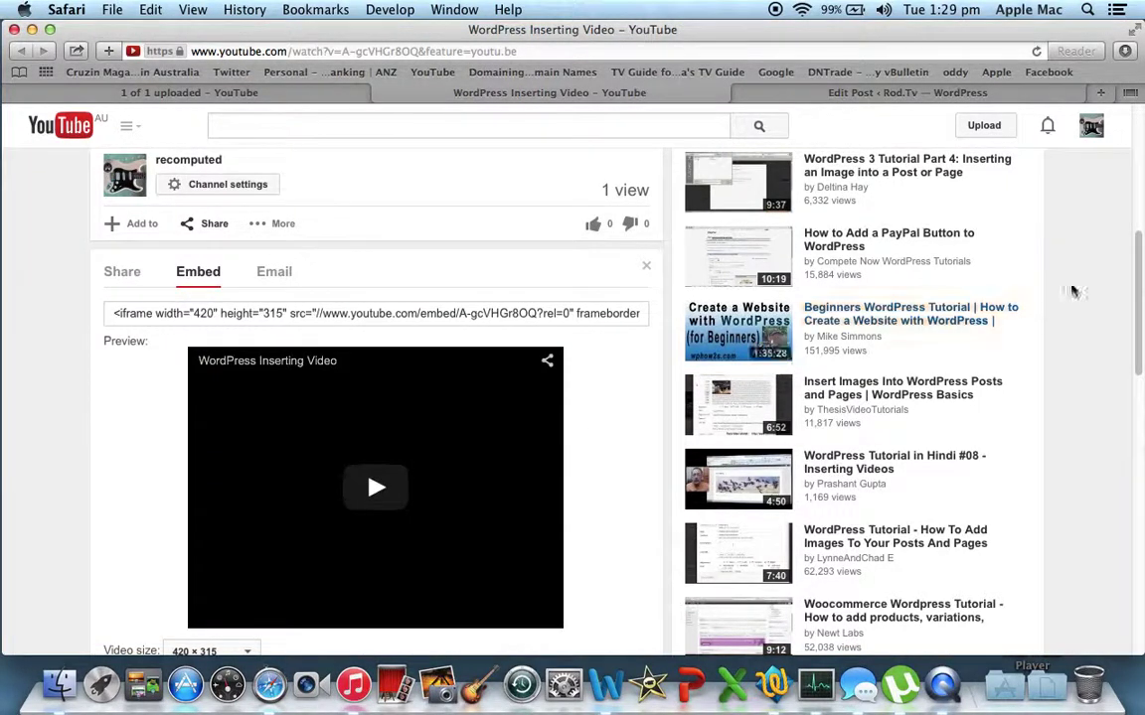
left_click_drag(1136, 281, 1132, 317)
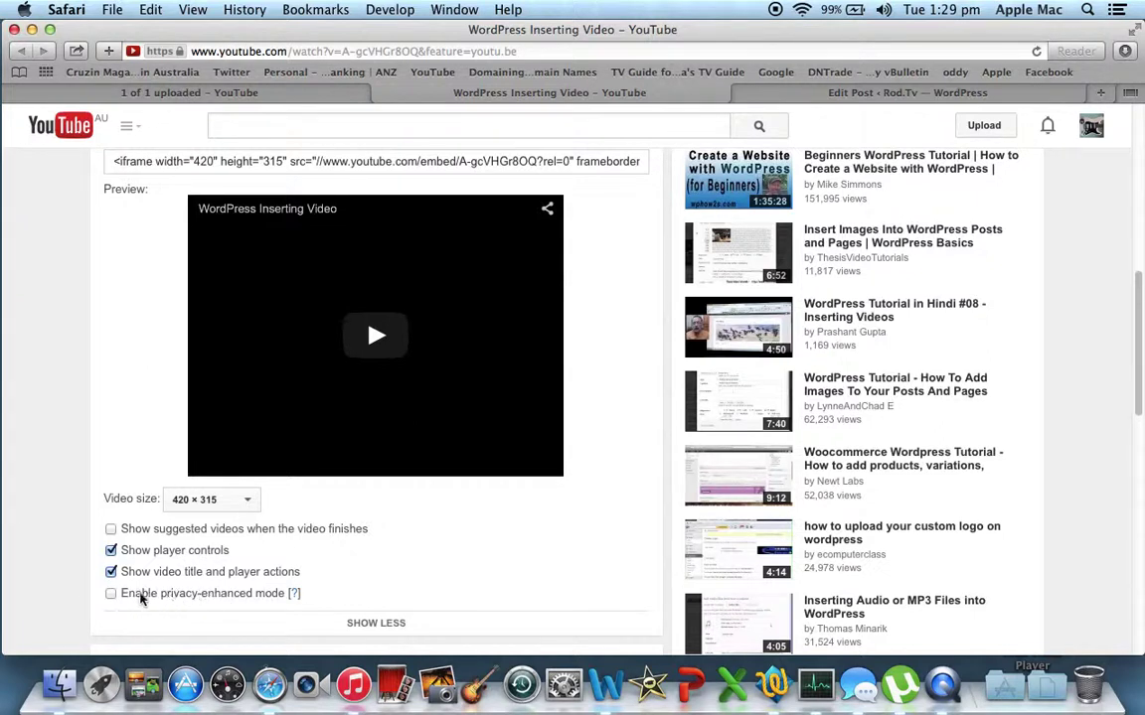
left_click_drag(1140, 296, 1131, 192)
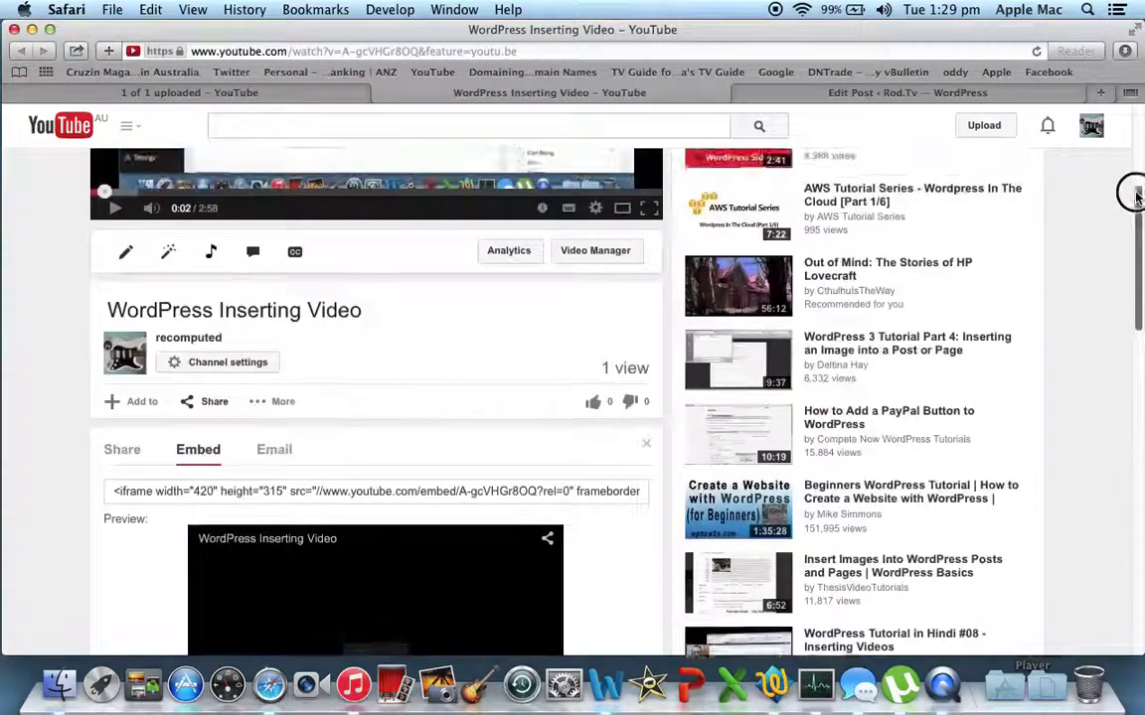
left_click(889, 95)
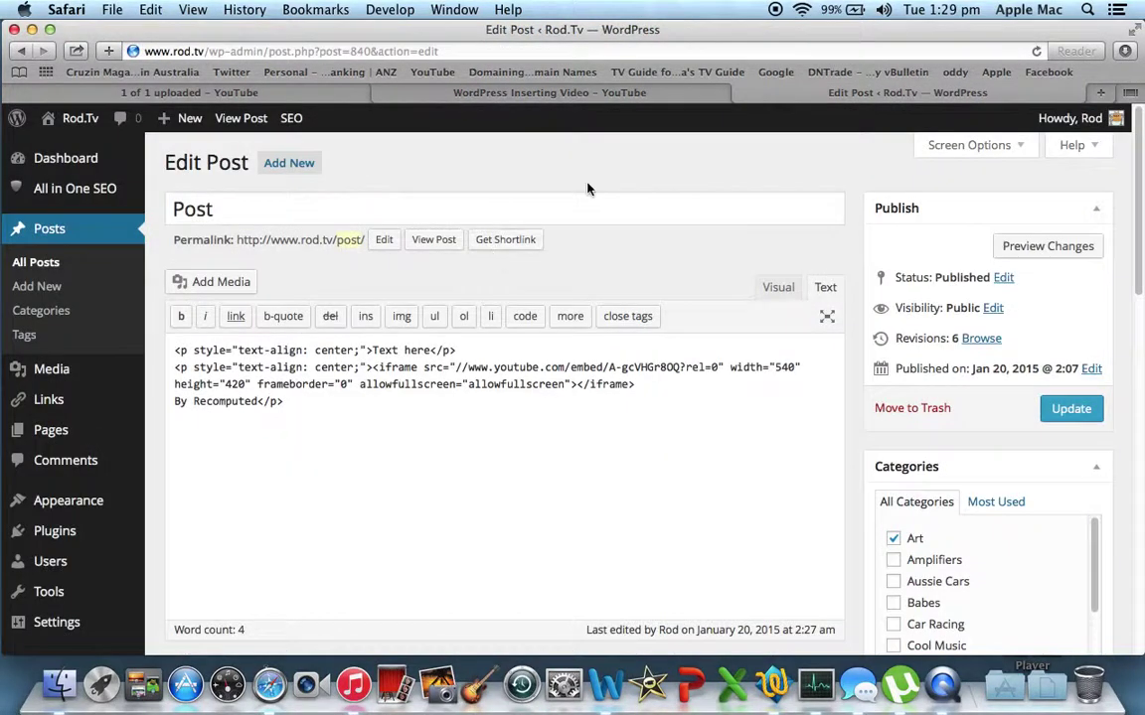
Copy the YouTube embed code of "WordPress Inserting Video" and paste it below the existing credit line in the post's HTML
left_click(516, 94)
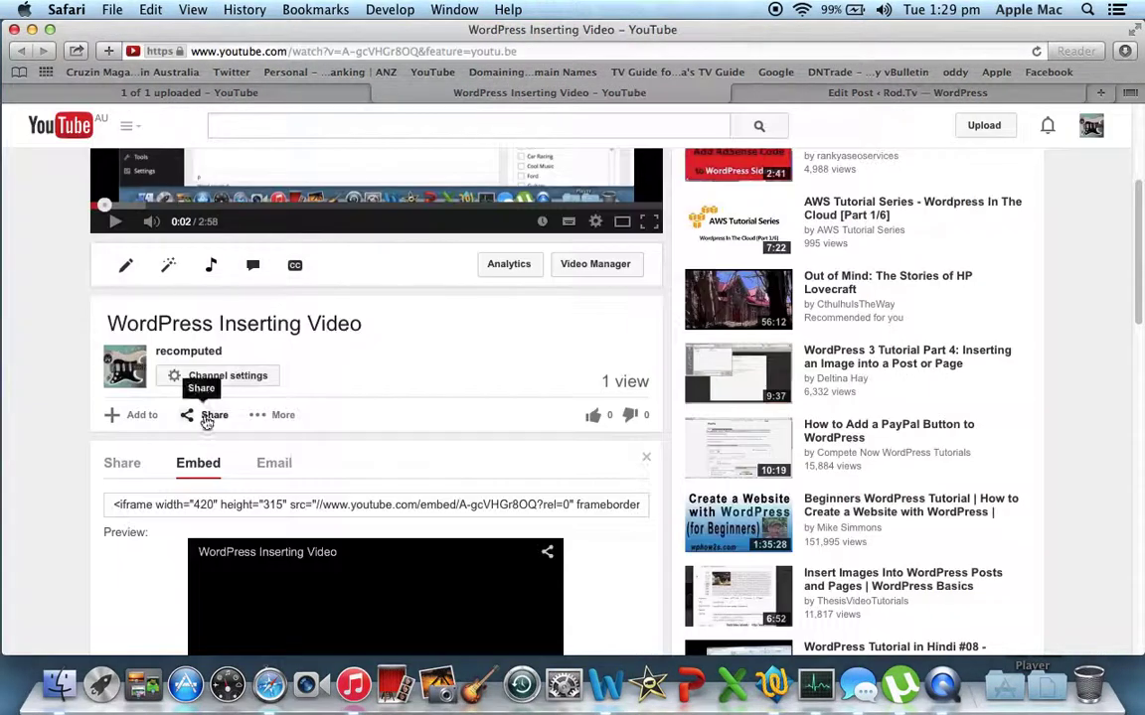
left_click(300, 505)
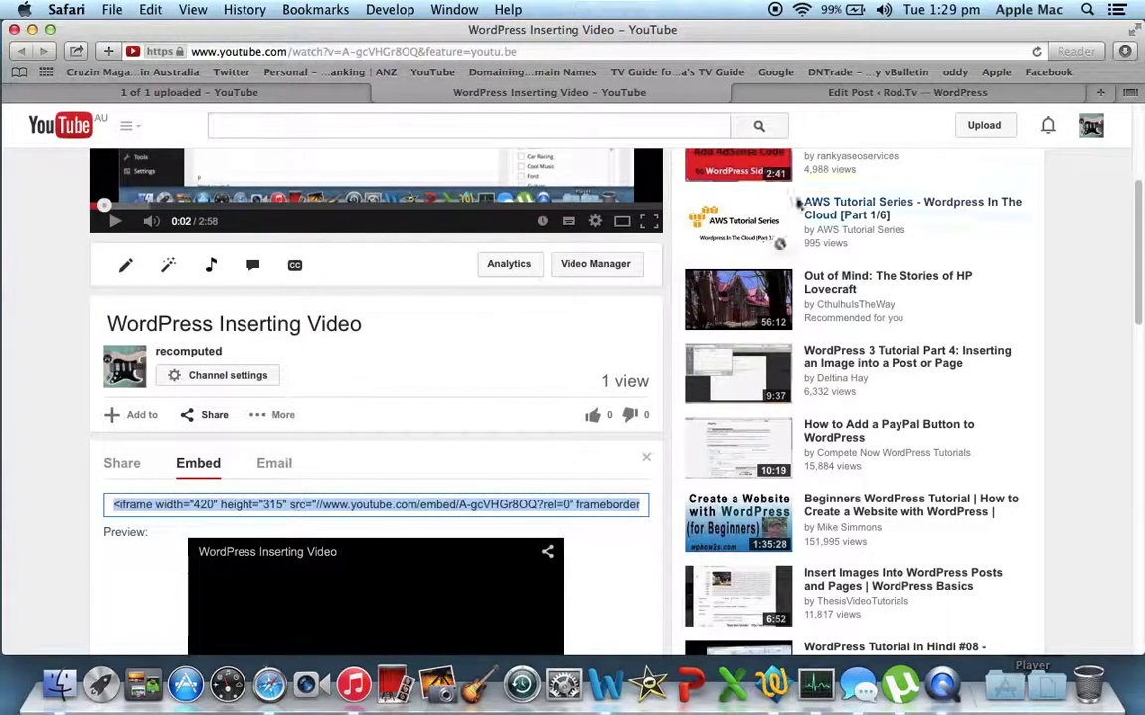
left_click(805, 90)
left_click(214, 453)
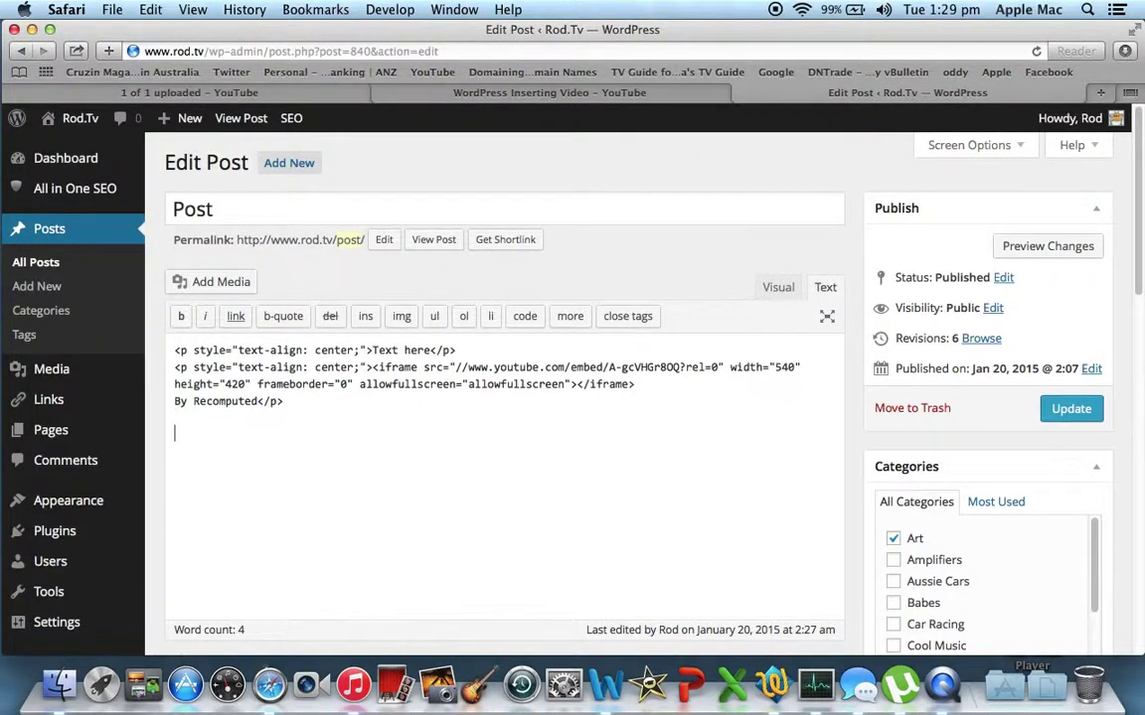
key("Return")
key("Return")
type("<iframe width=\"420\" height=\"315\" src=\"//www.youtube.com/embed/A-gcVHGr8OQ?rel=0\" frameborder=\"0\" allowfullscreen></iframe>")
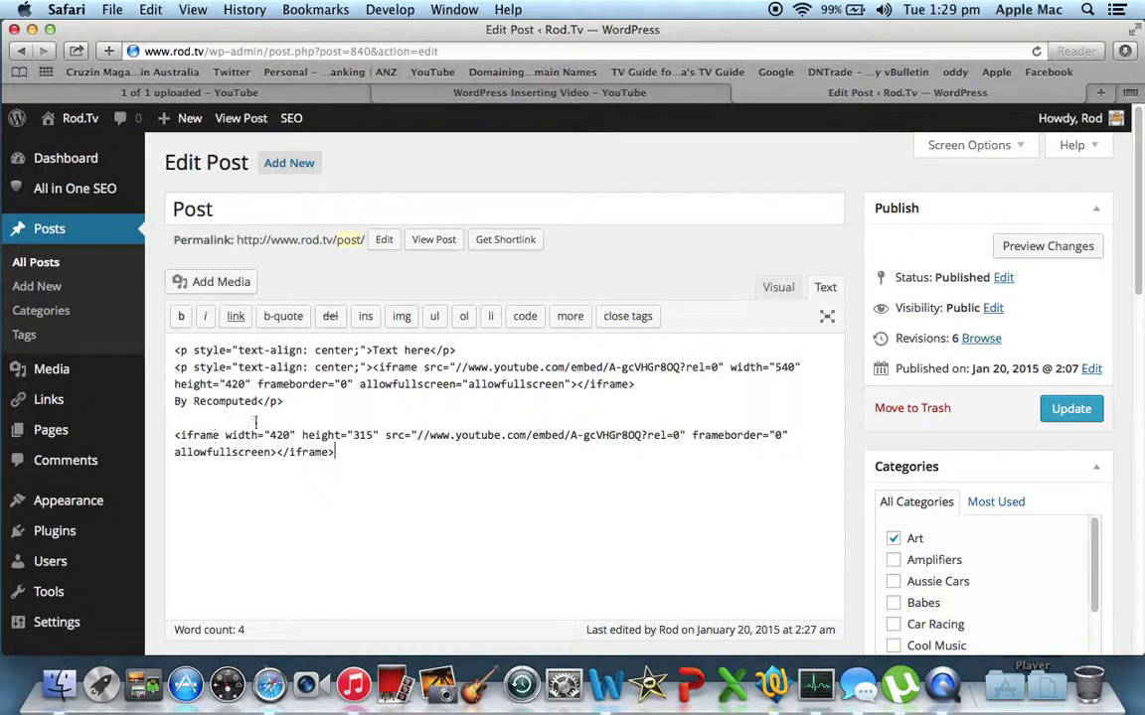
Set the second video's embed size to width 540 and height 420 in the code
left_click(288, 436)
key("BackSpace")
key("BackSpace")
key("BackSpace")
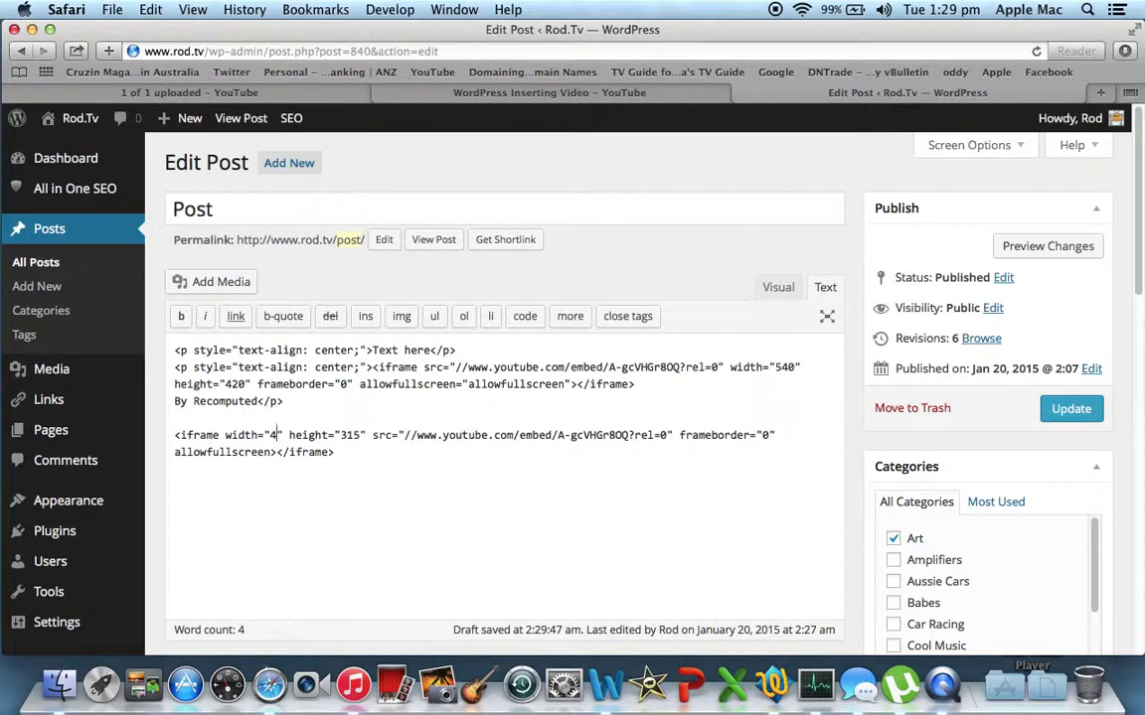
type("540")
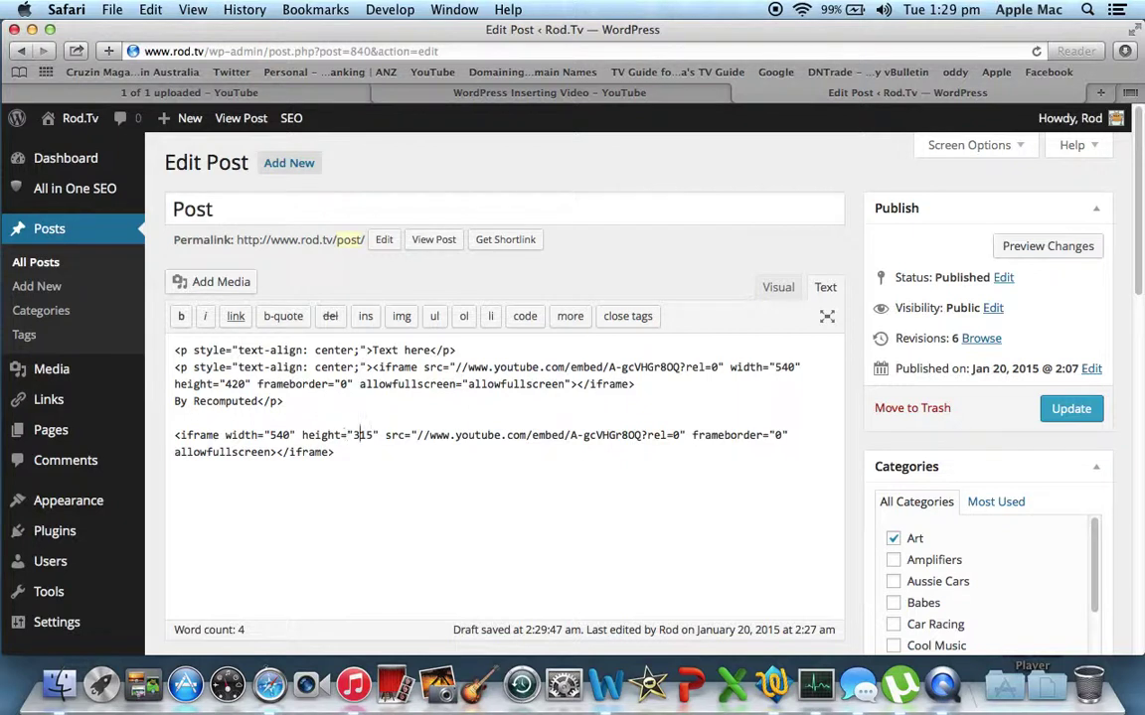
left_click(374, 435)
key("BackSpace")
key("BackSpace")
key("BackSpace")
type("420")
Add the credit line "By Recomputed" under the second video's code and update the post, dismissing the backup notification
key("Down")
key("Down")
type("By Recomputed")
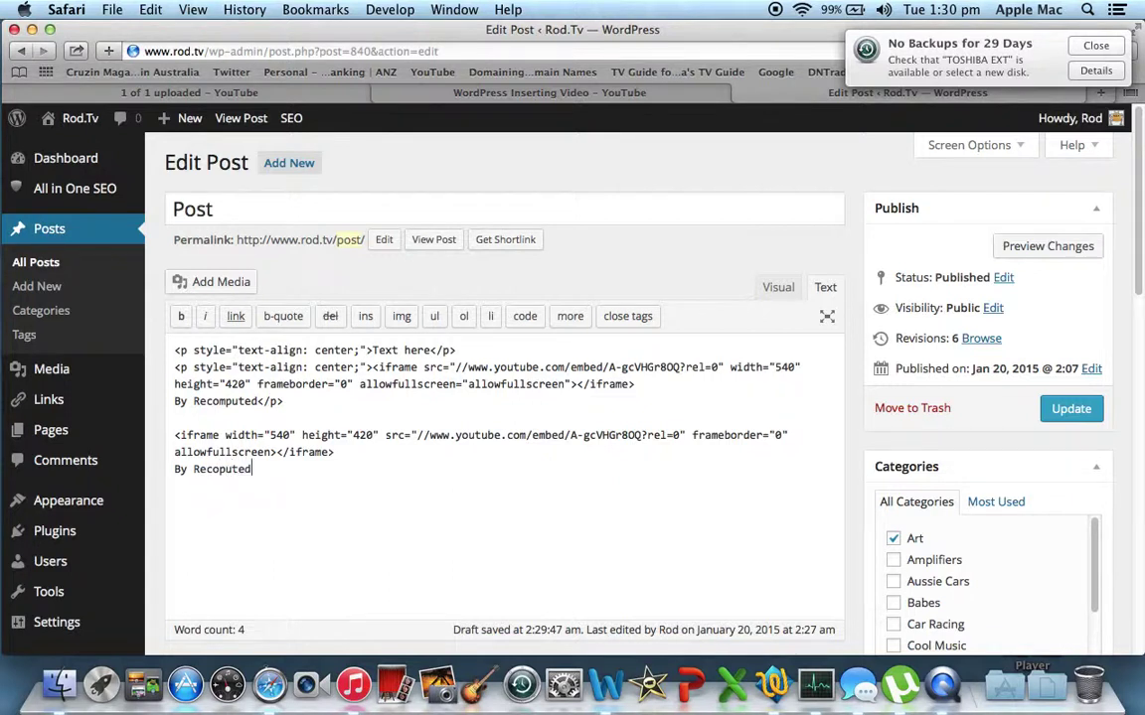
key("BackSpace")
type("mted")
left_click(225, 469)
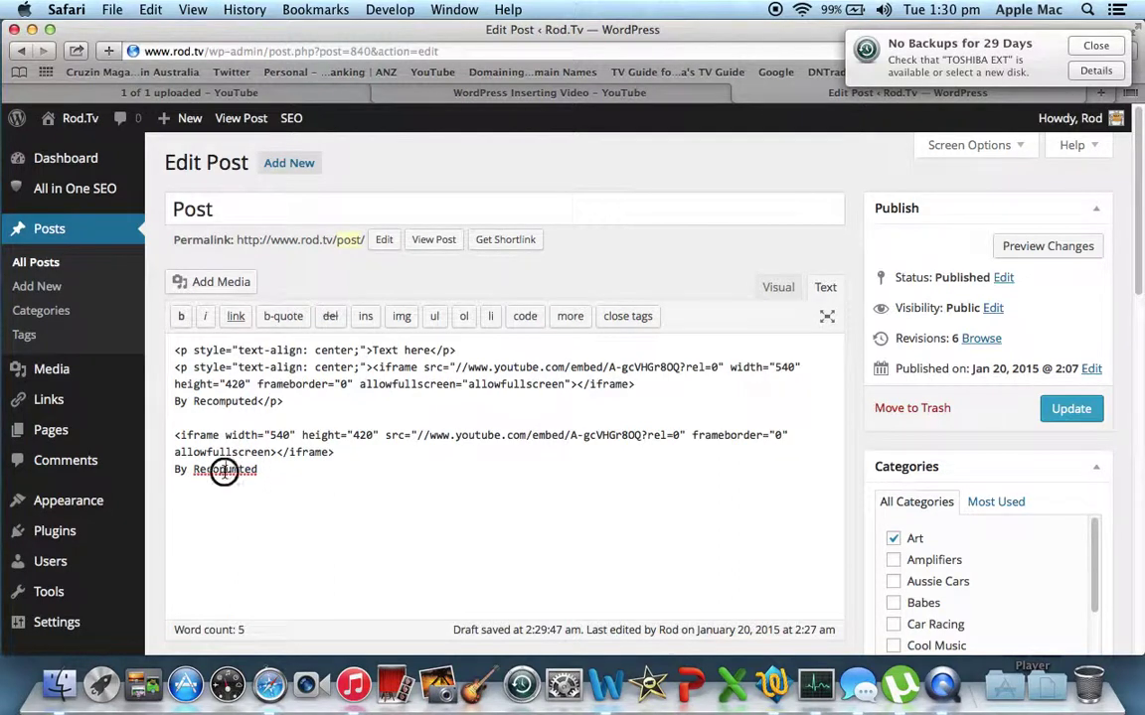
key("BackSpace")
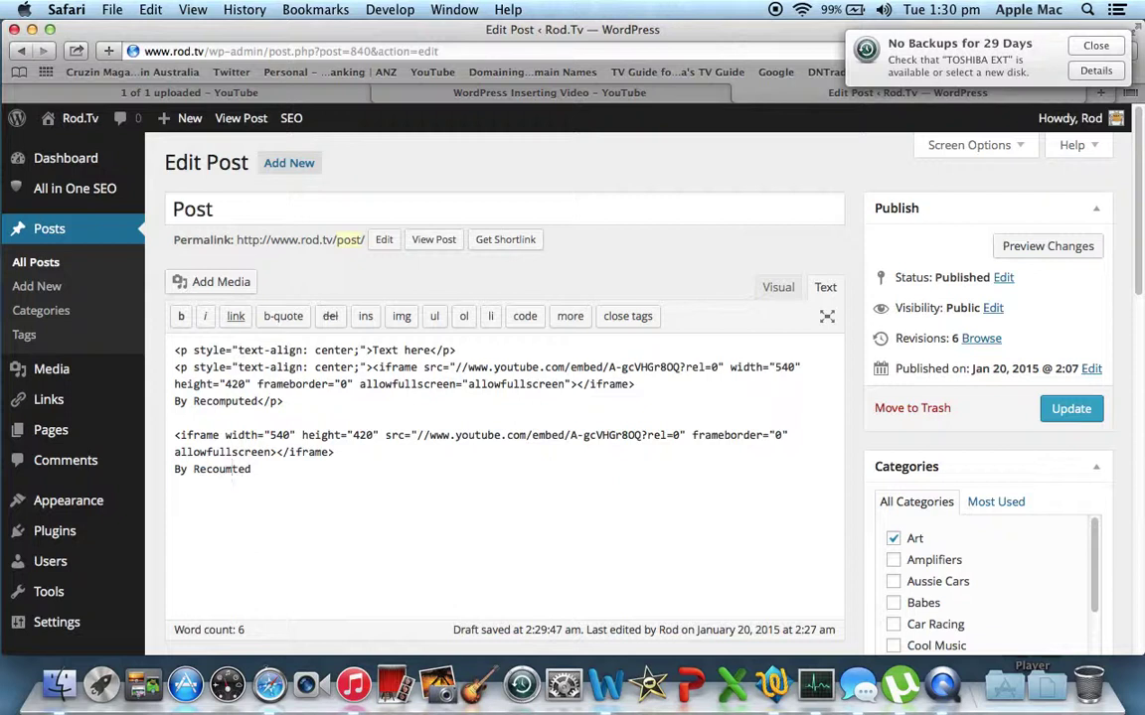
key("Delete")
key("Delete")
type("mpu")
left_click(282, 480)
left_click(1067, 411)
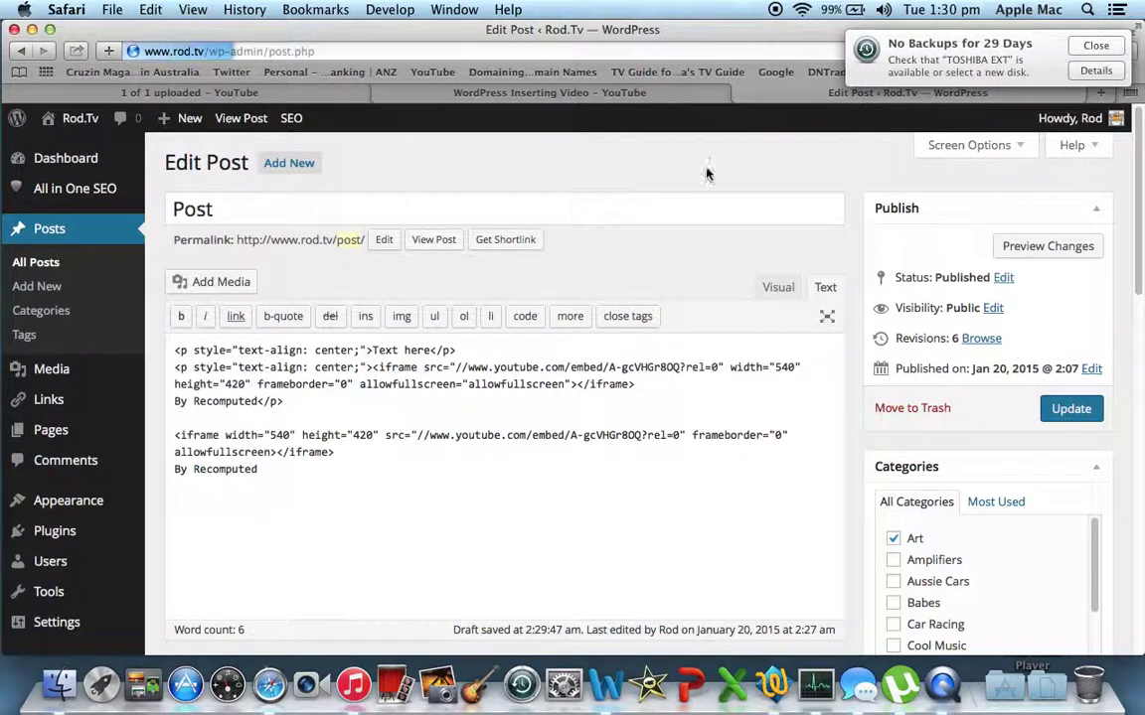
left_click(1094, 47)
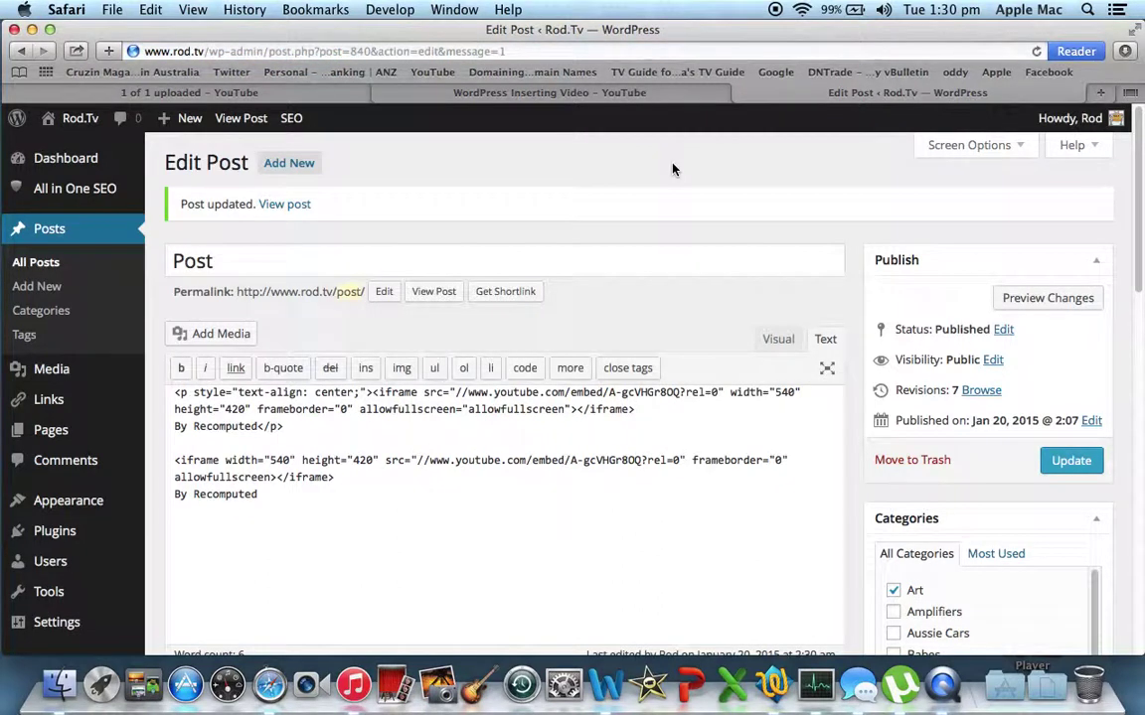
Open the Rod.Tv site and compare the layout of the two embedded videos, intro text and credit lines in the post
left_click(73, 119)
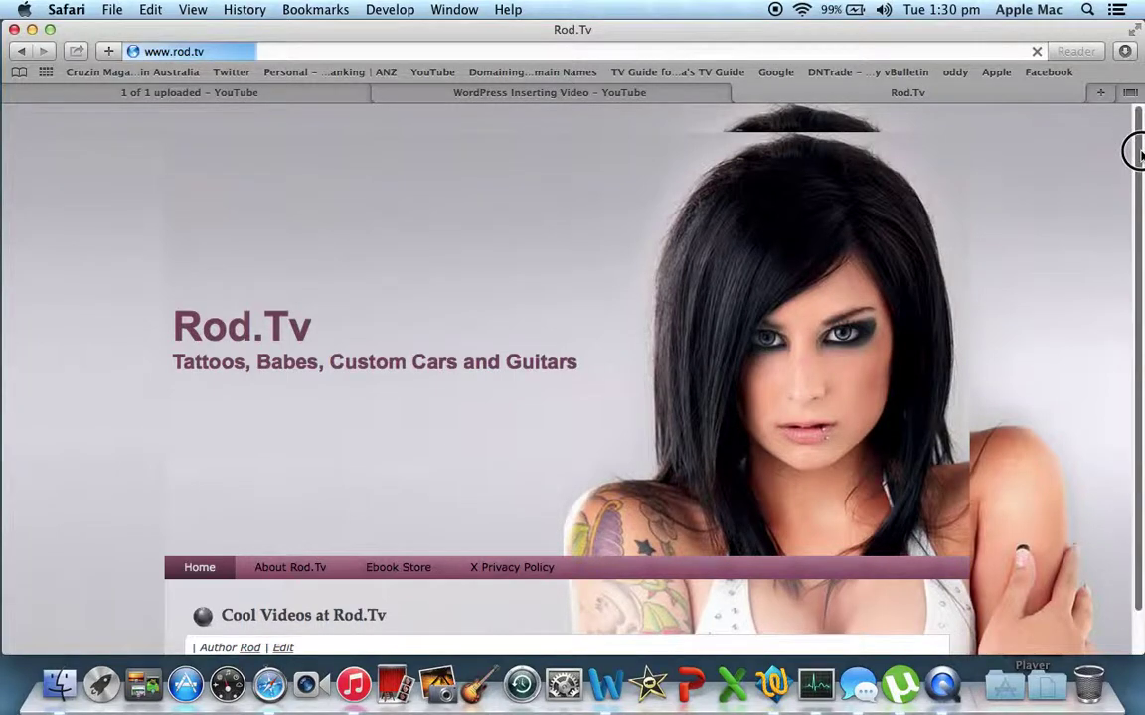
mouse_move(1132, 282)
left_mouse_down()
mouse_move(1139, 290)
mouse_move(1131, 246)
mouse_move(1132, 283)
left_mouse_up()
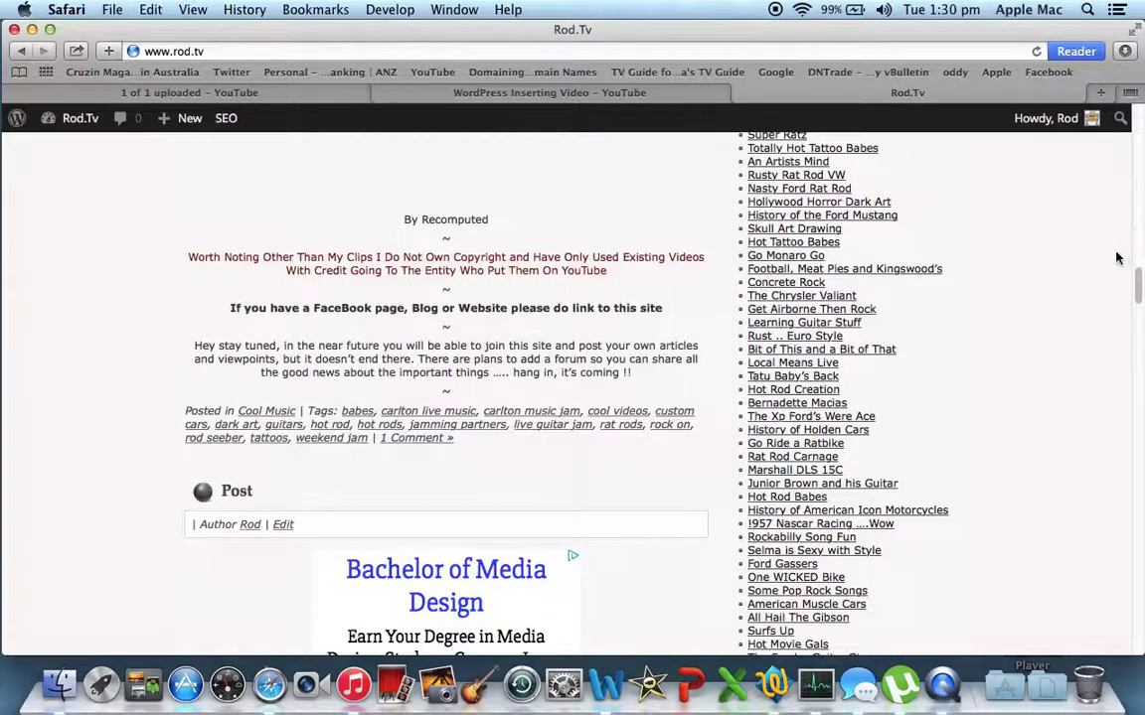
left_click(1139, 323)
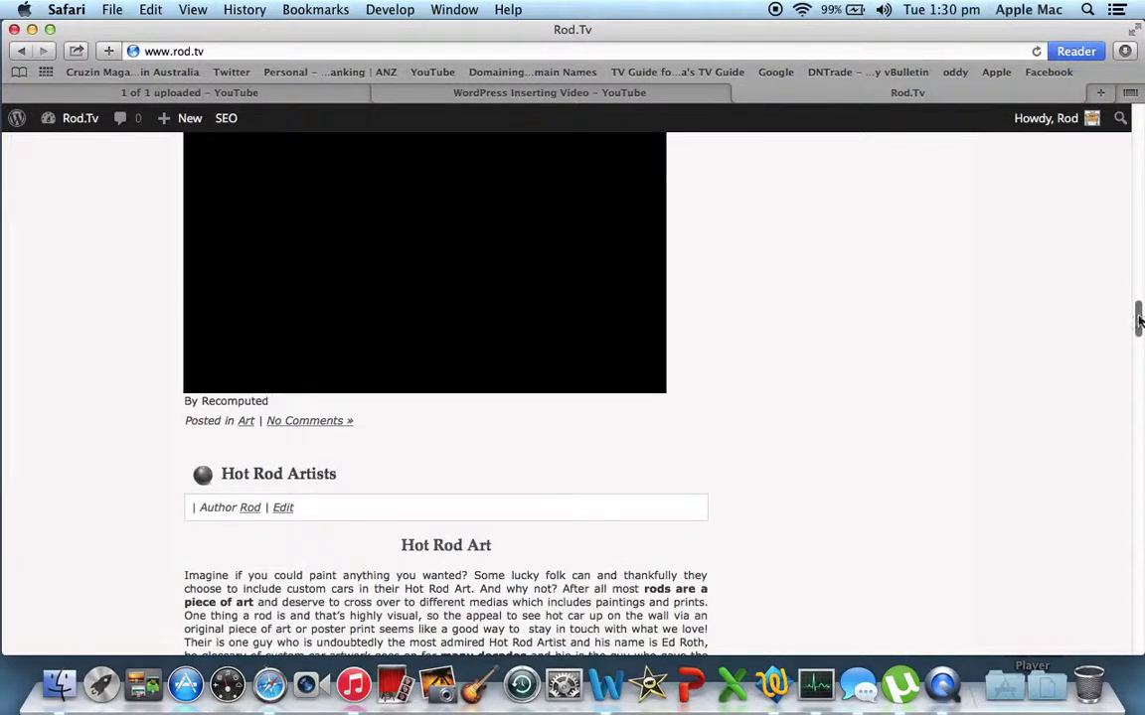
left_click(1137, 265)
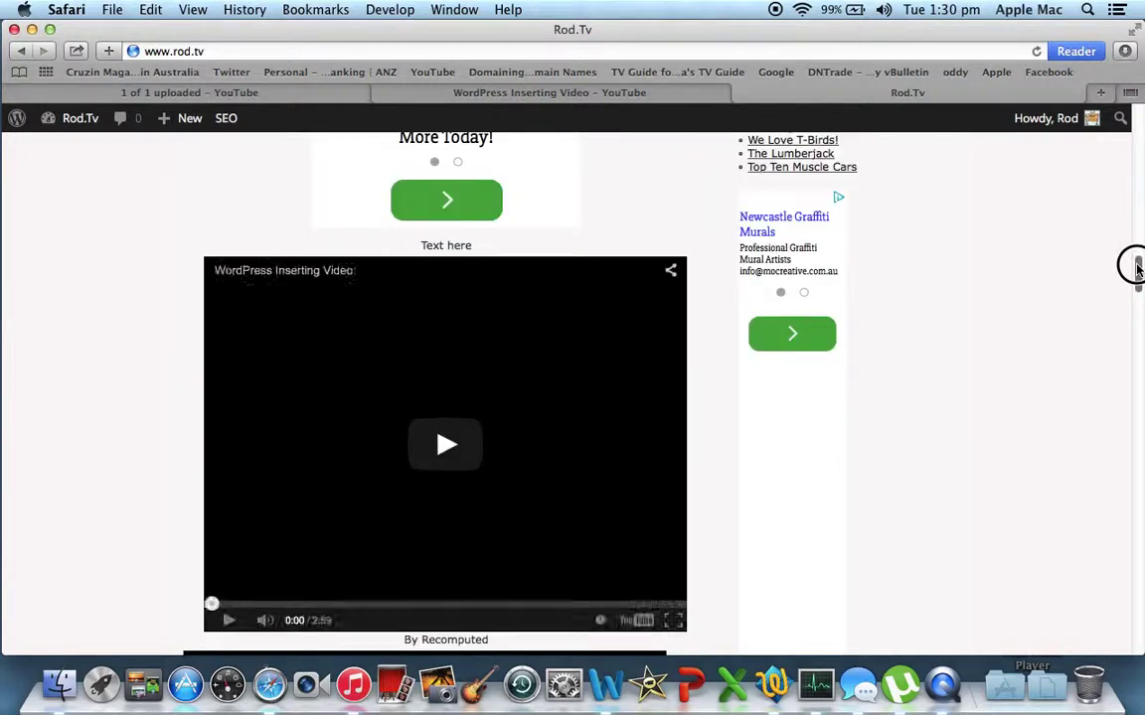
left_click_drag(1138, 269, 1138, 284)
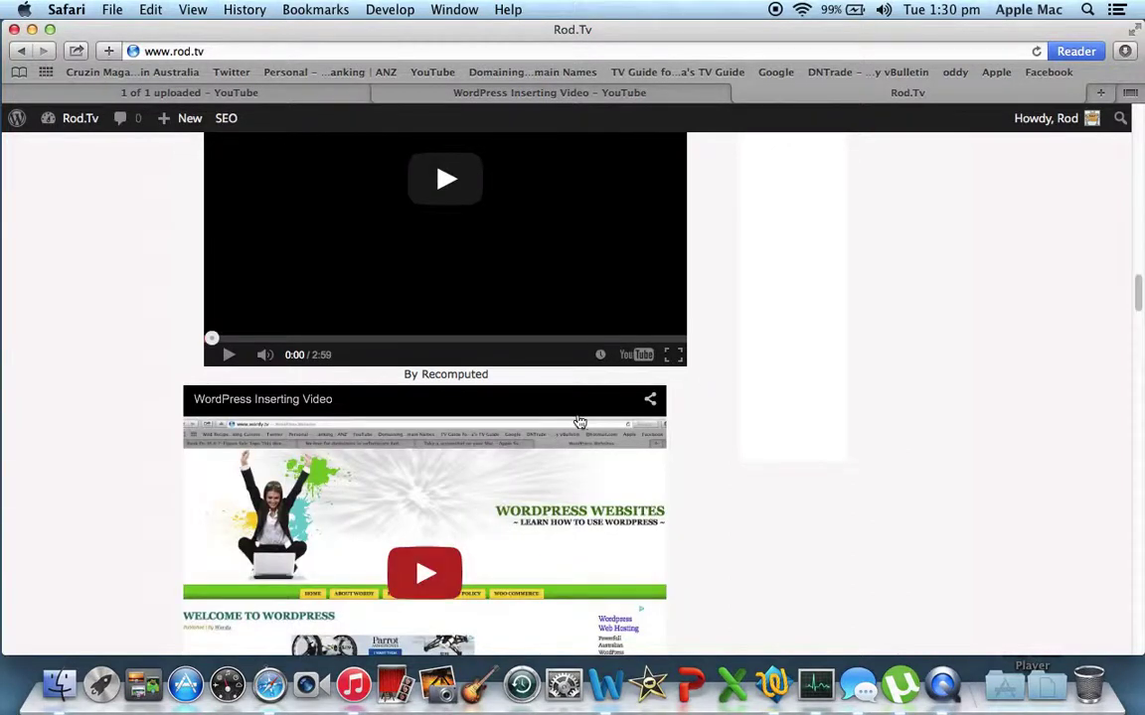
left_click_drag(1138, 285, 1132, 235)
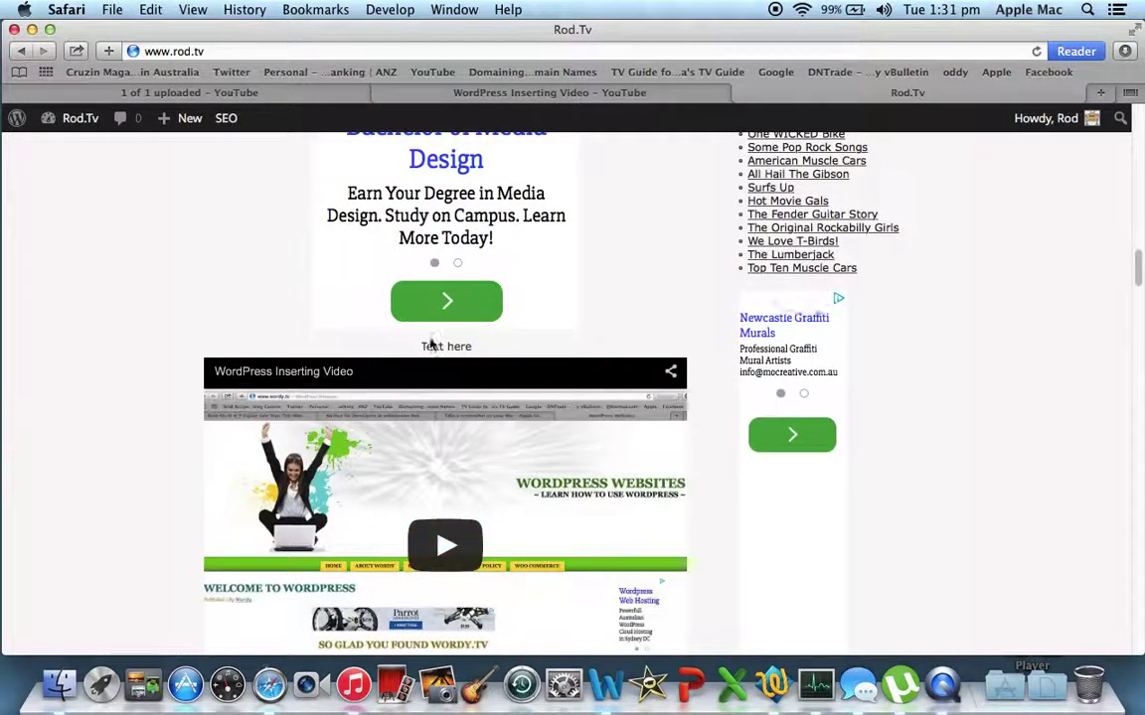
left_click_drag(1134, 266, 1136, 303)
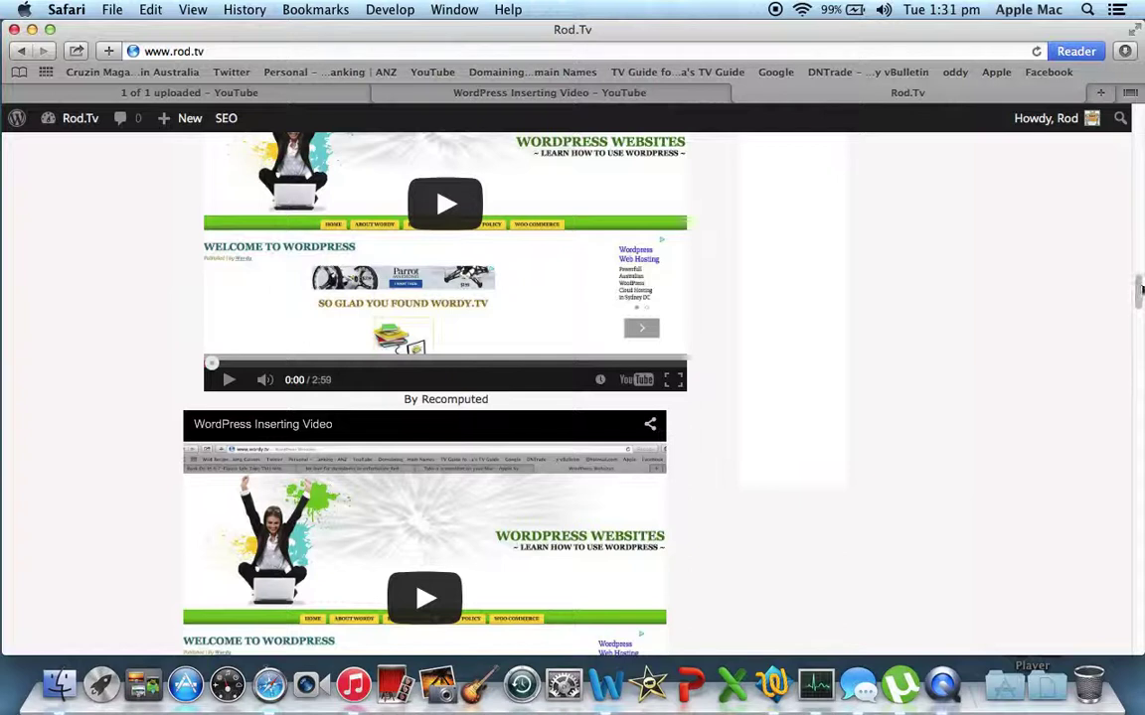
left_click_drag(1132, 286, 1132, 307)
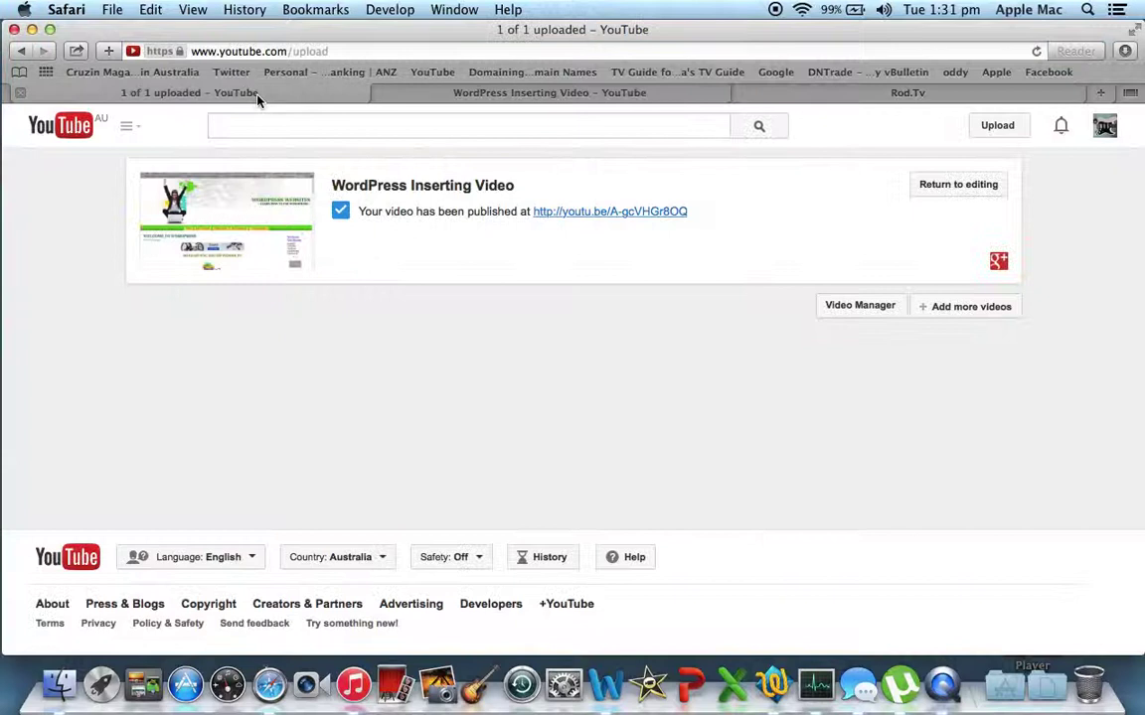
Close the YouTube upload page and return to the post on the Rod.Tv site
left_click(235, 91)
left_click(24, 93)
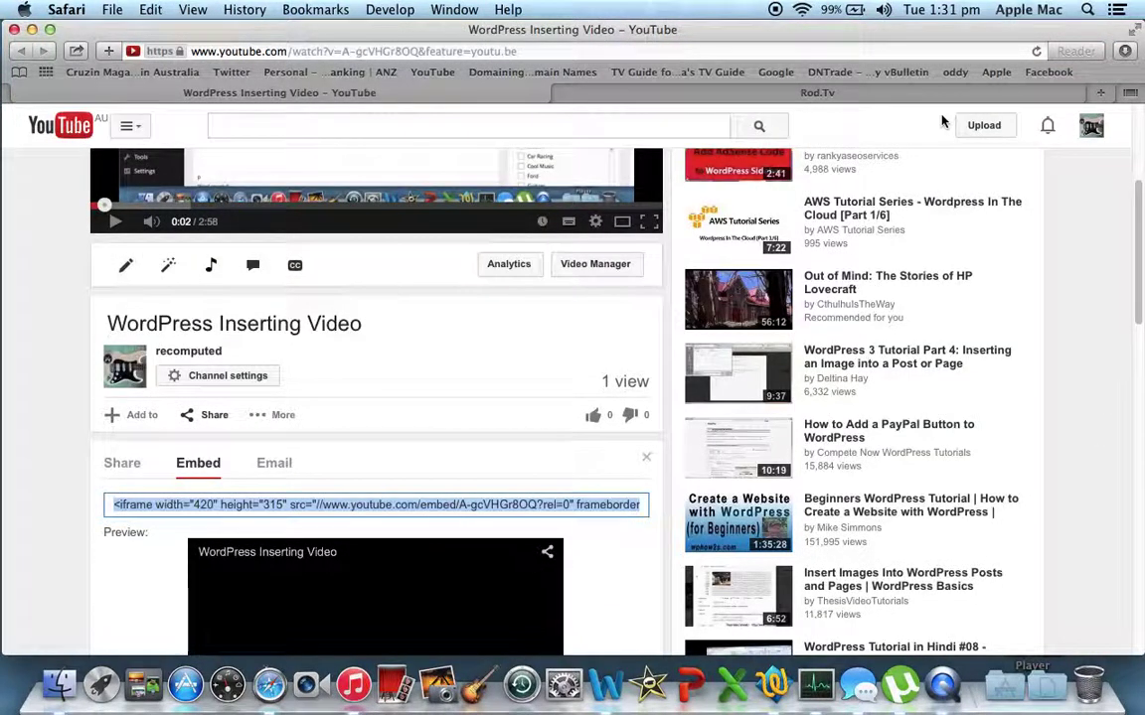
left_click(831, 93)
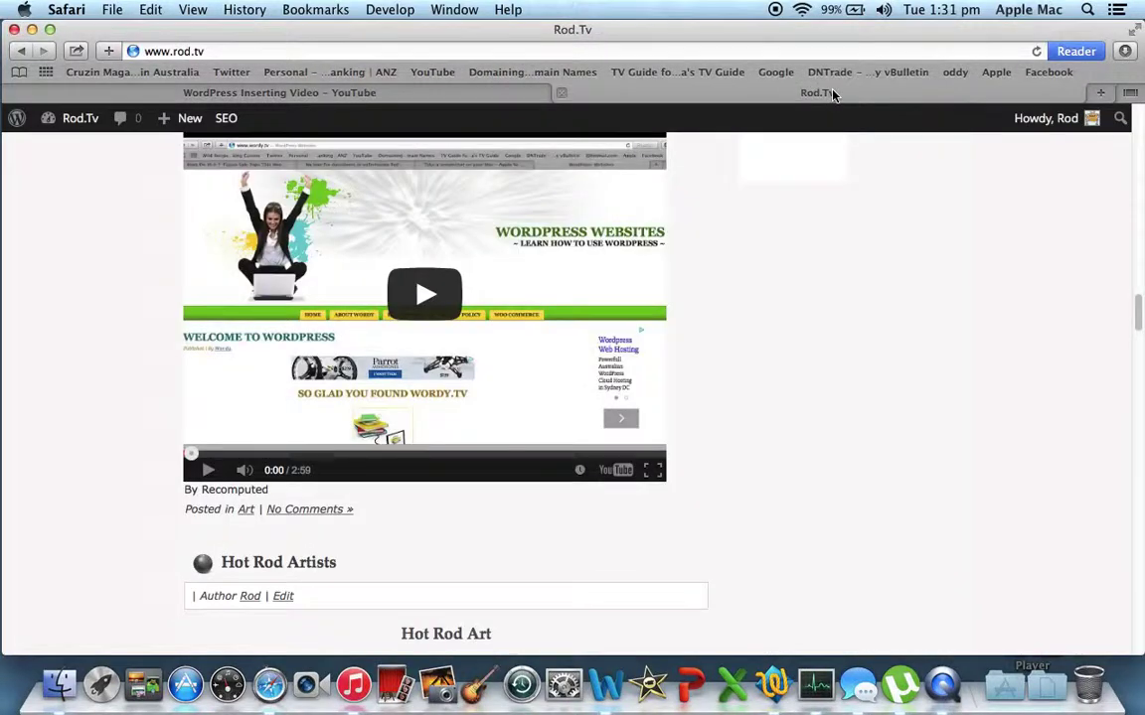